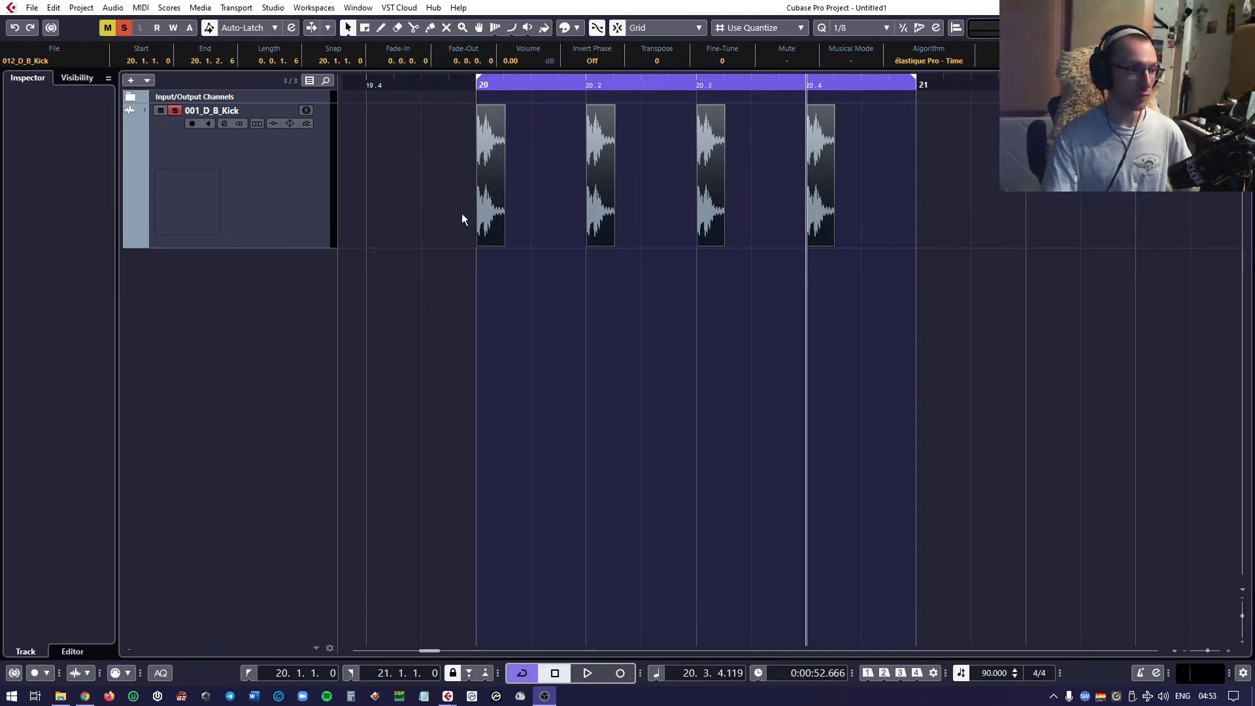
Inspect each of the four kick events on the 001_D_B_Kick track, with the cursor returned to the loop start at bar 20
left_click(290, 170)
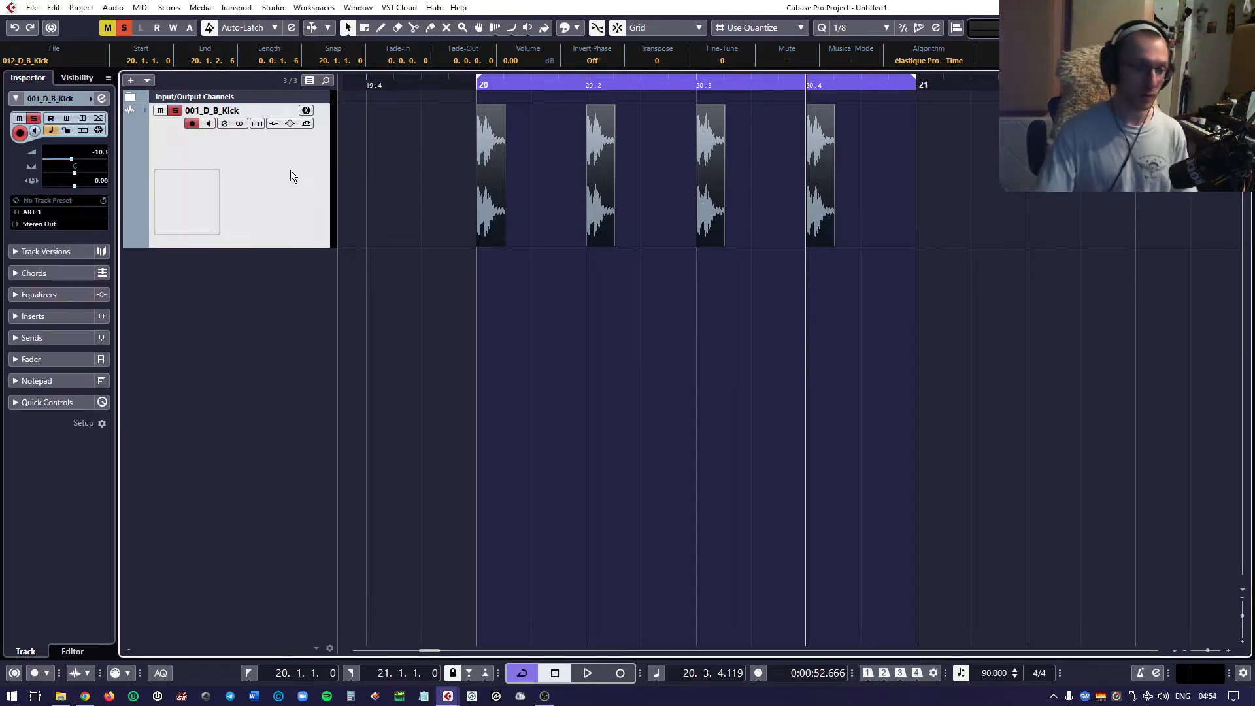
scroll(635, 223, "up", 2)
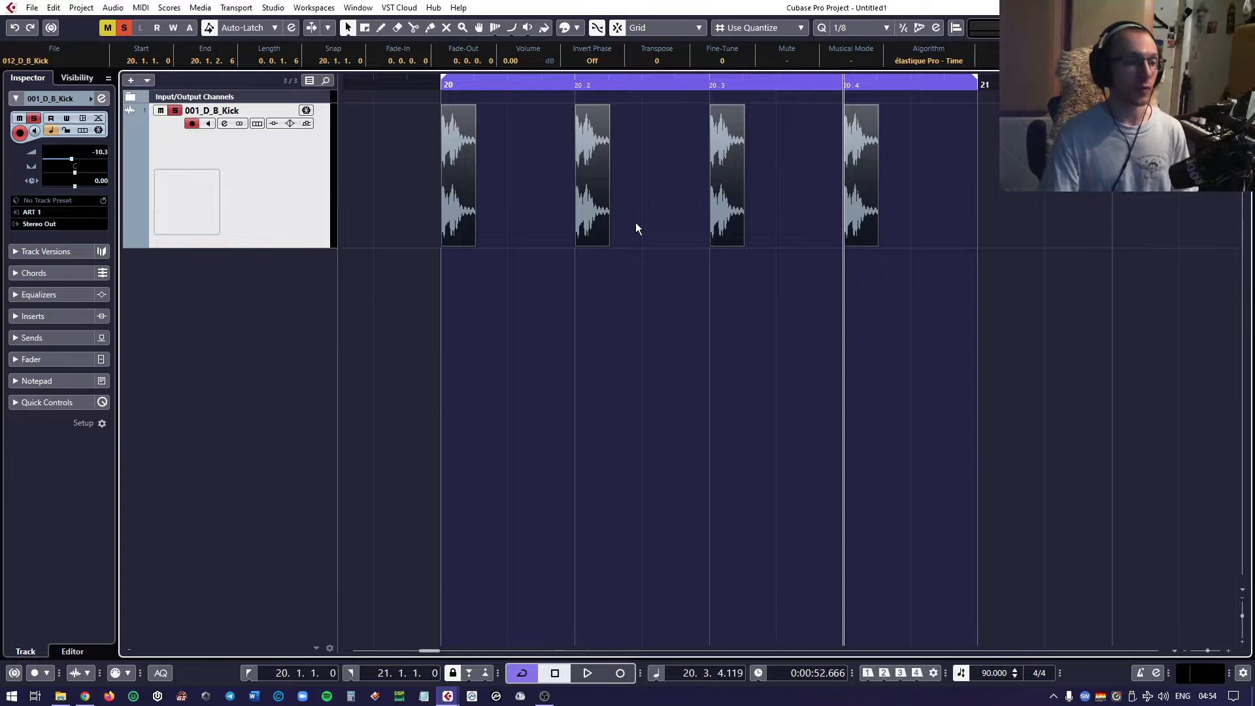
left_click(947, 188)
key("KP_1")
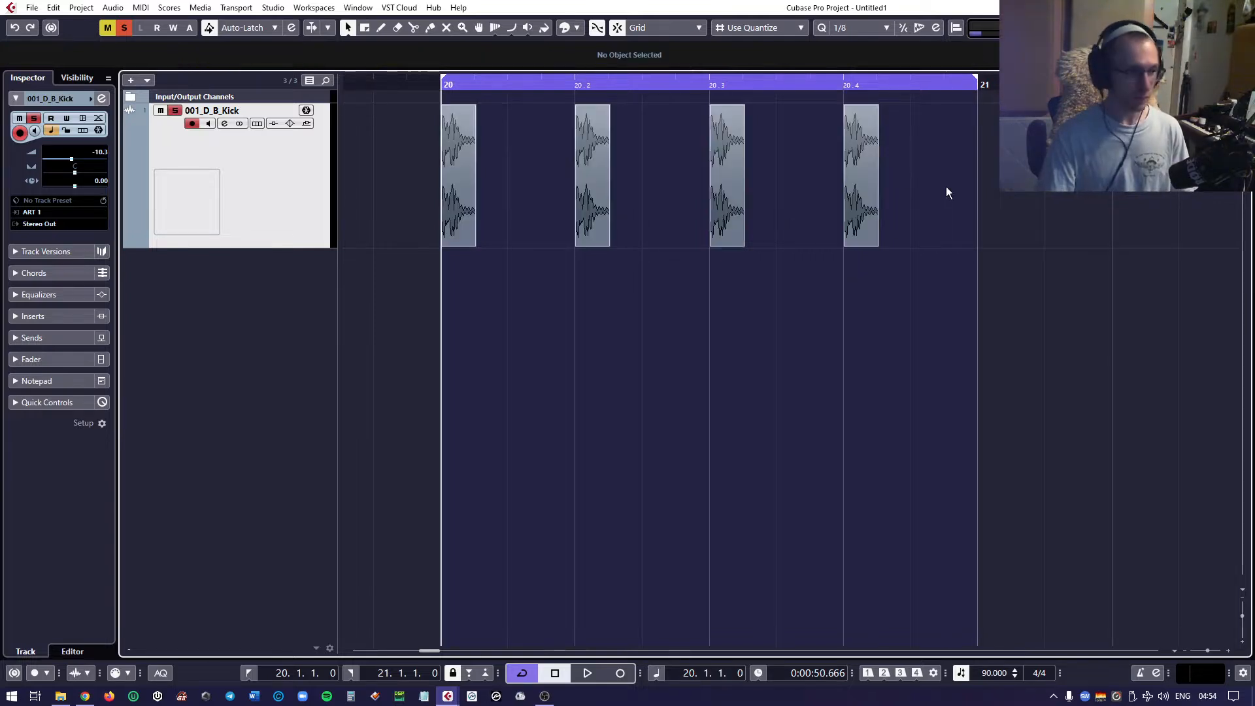
left_click(451, 178)
left_click(598, 173)
left_click(722, 185)
left_click(861, 190)
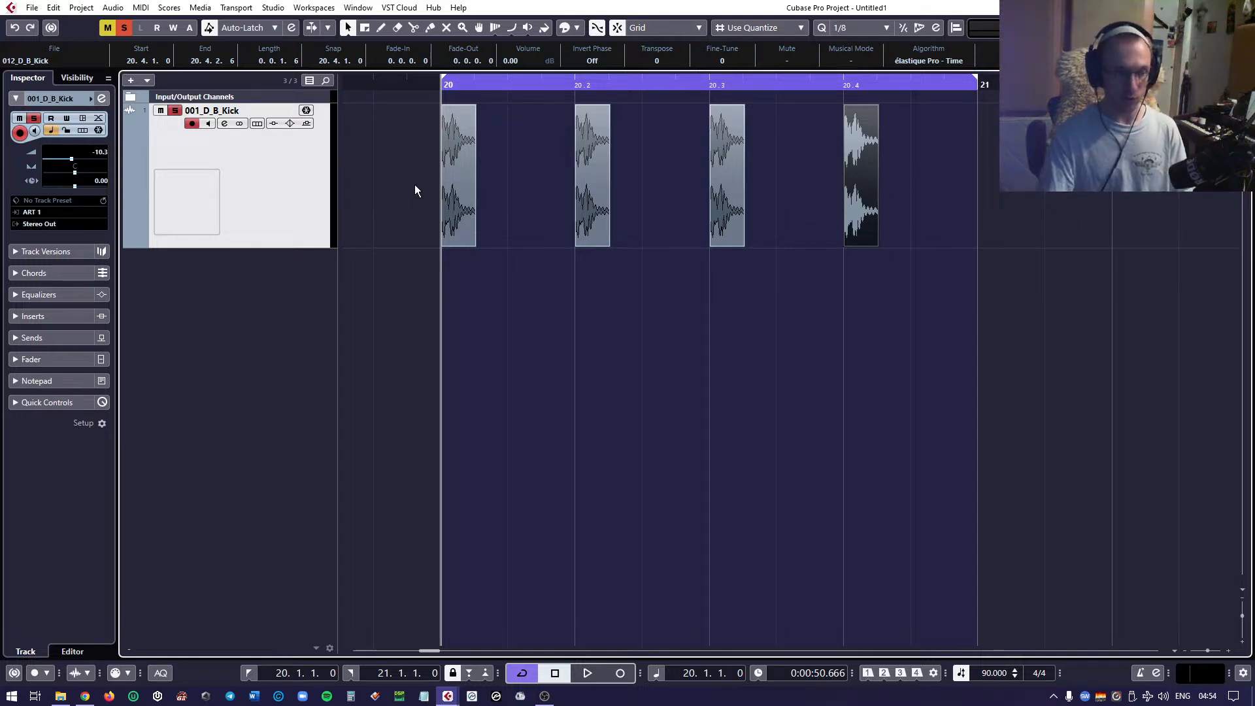
Play the looped kick bar on its own, enable the metronome, and play the loop against it
key("space")
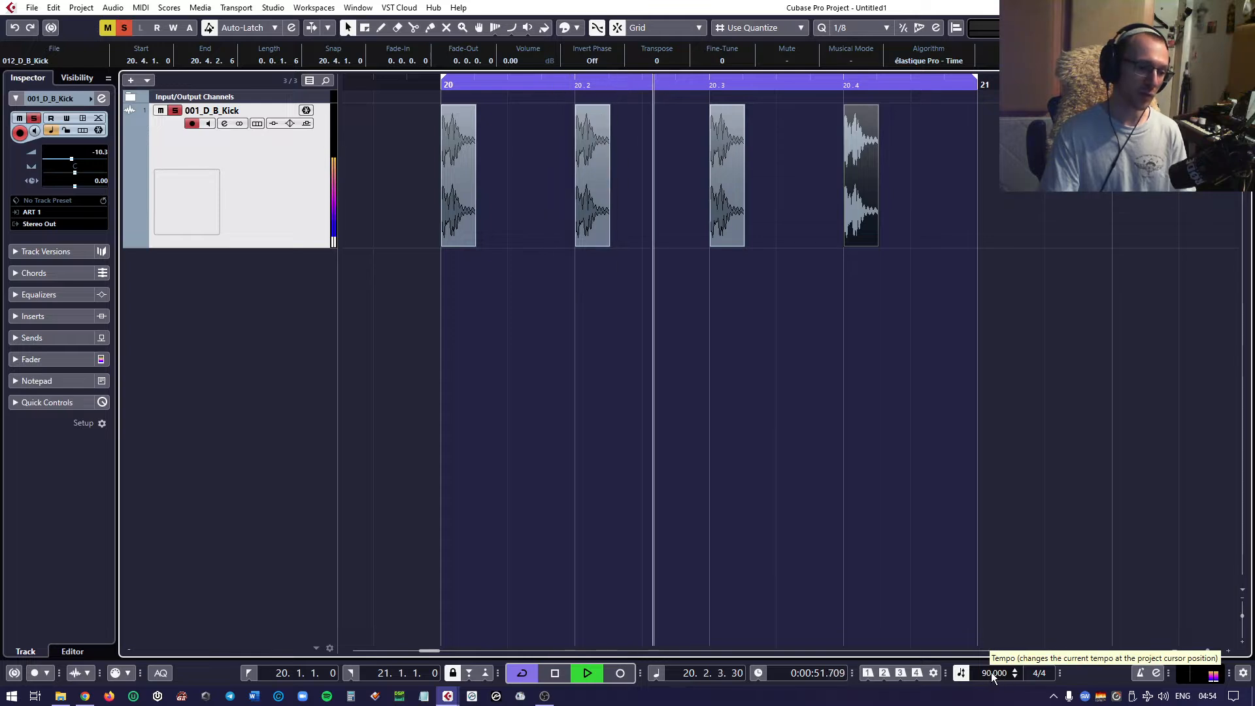
key("space")
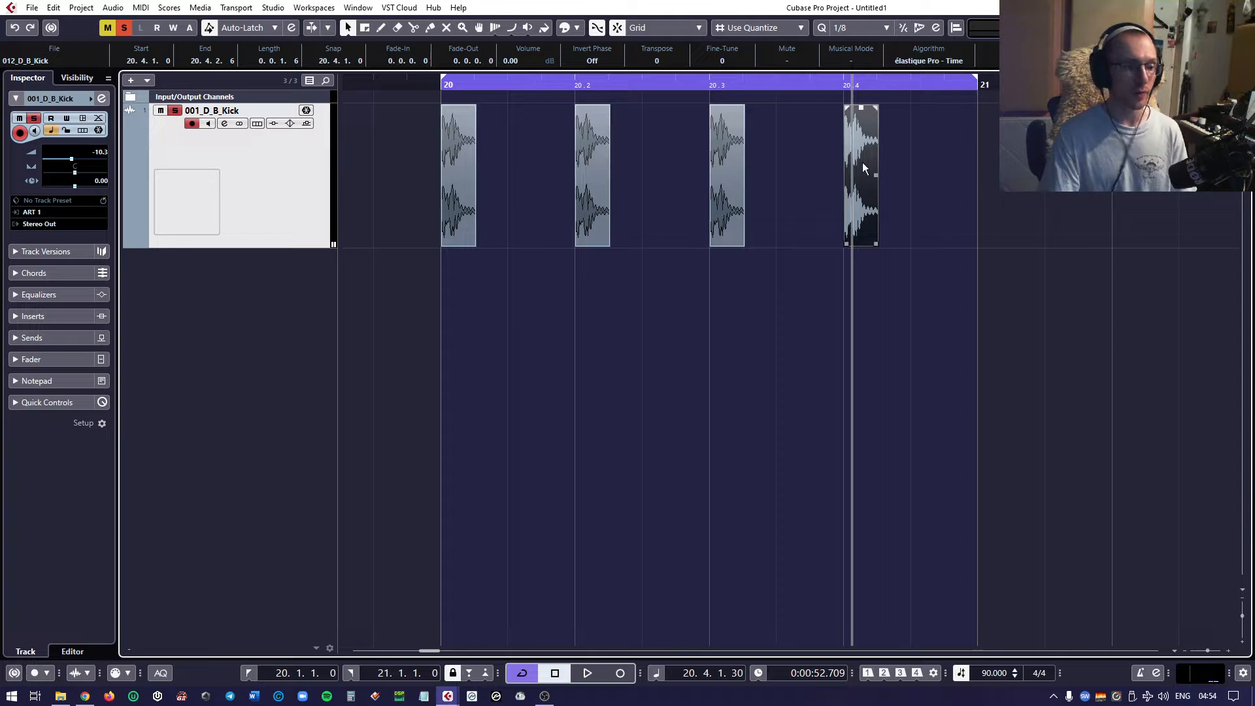
key("KP_1")
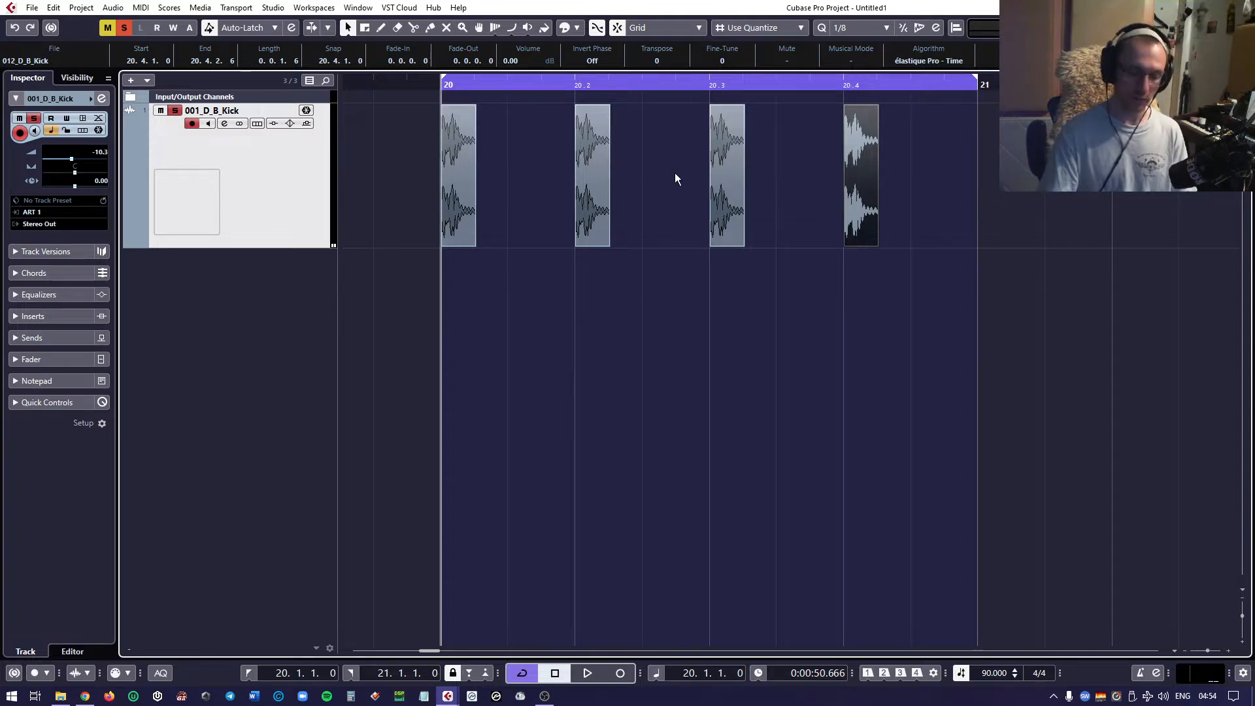
key("c")
key("space")
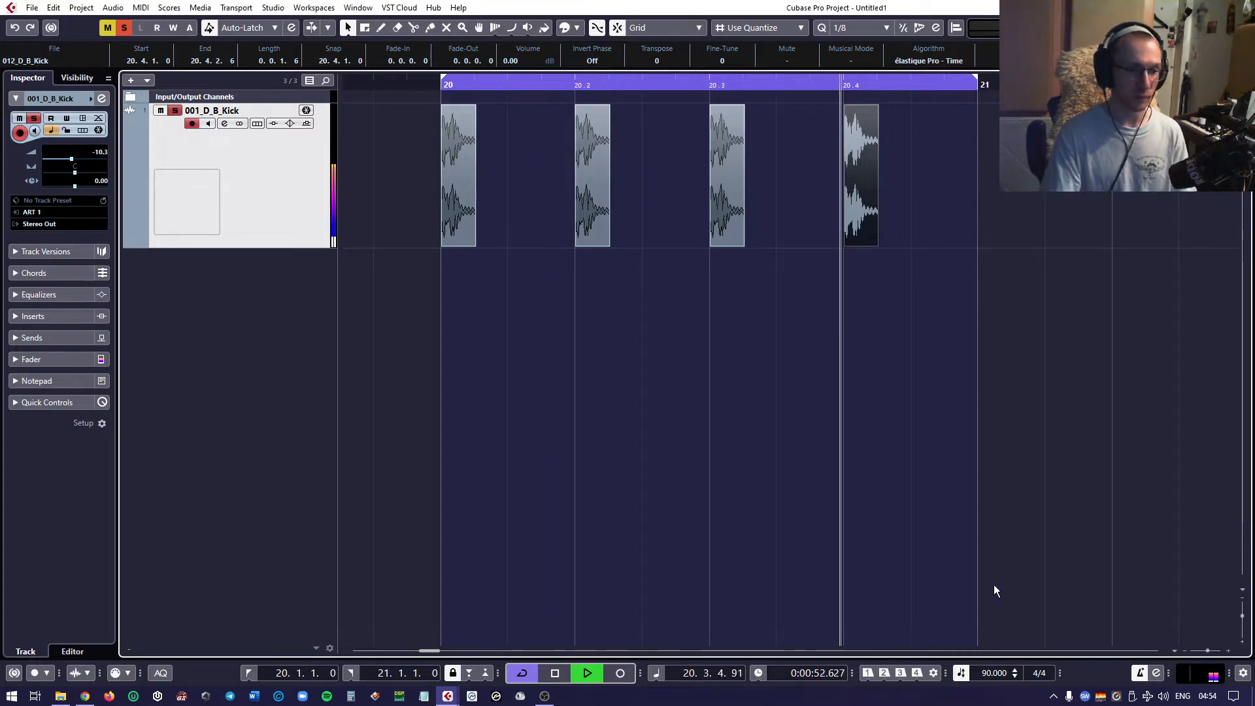
key("space")
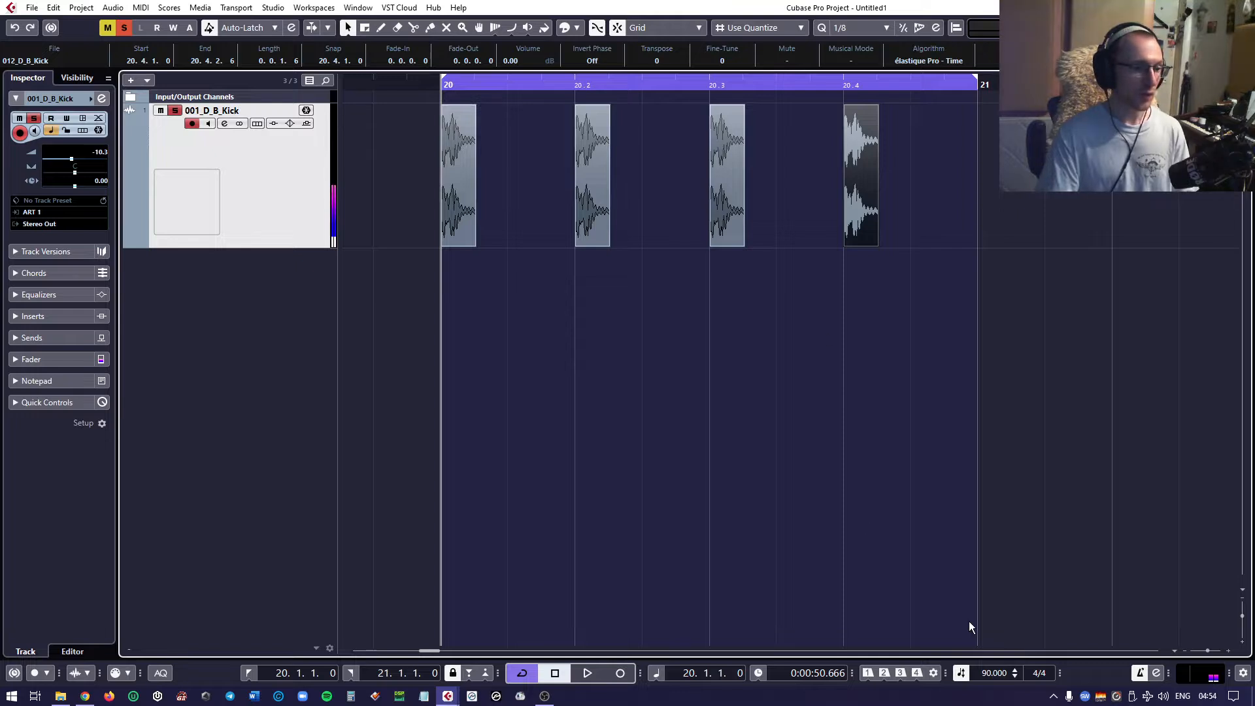
Set the project tempo to 120 BPM and play the looped kick bar with the metronome
left_click(992, 674)
type("120")
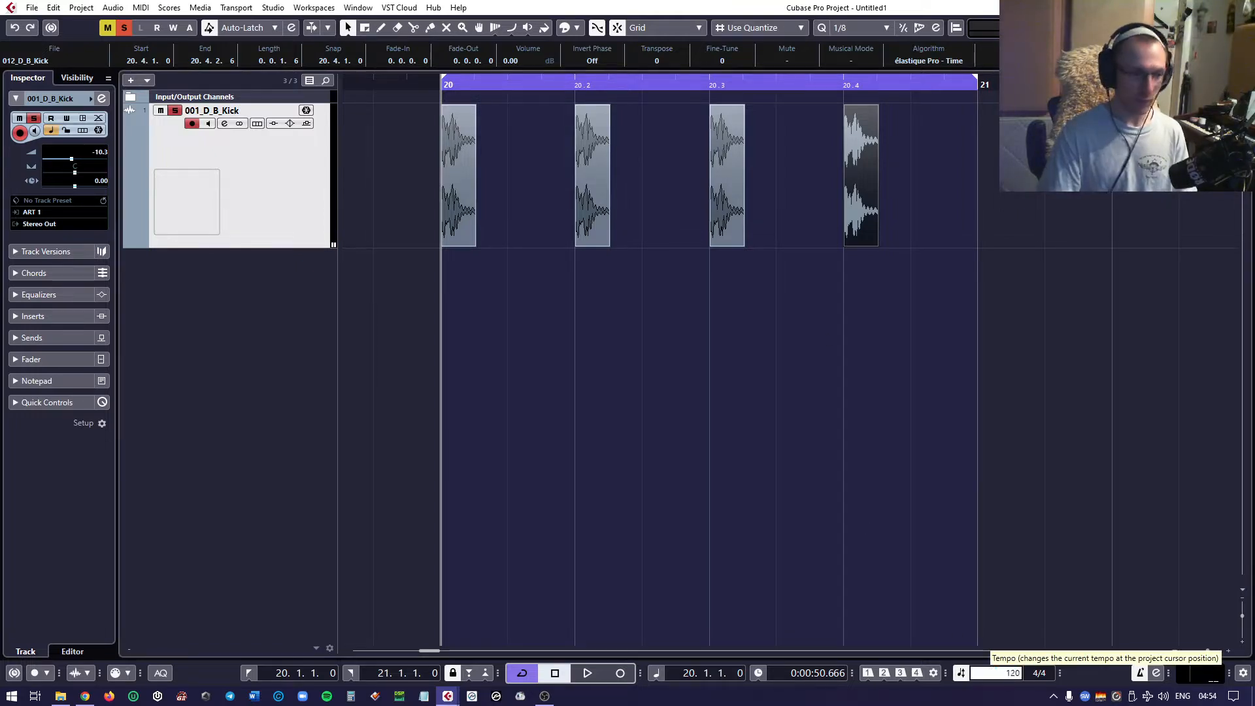
key("Return")
key("space")
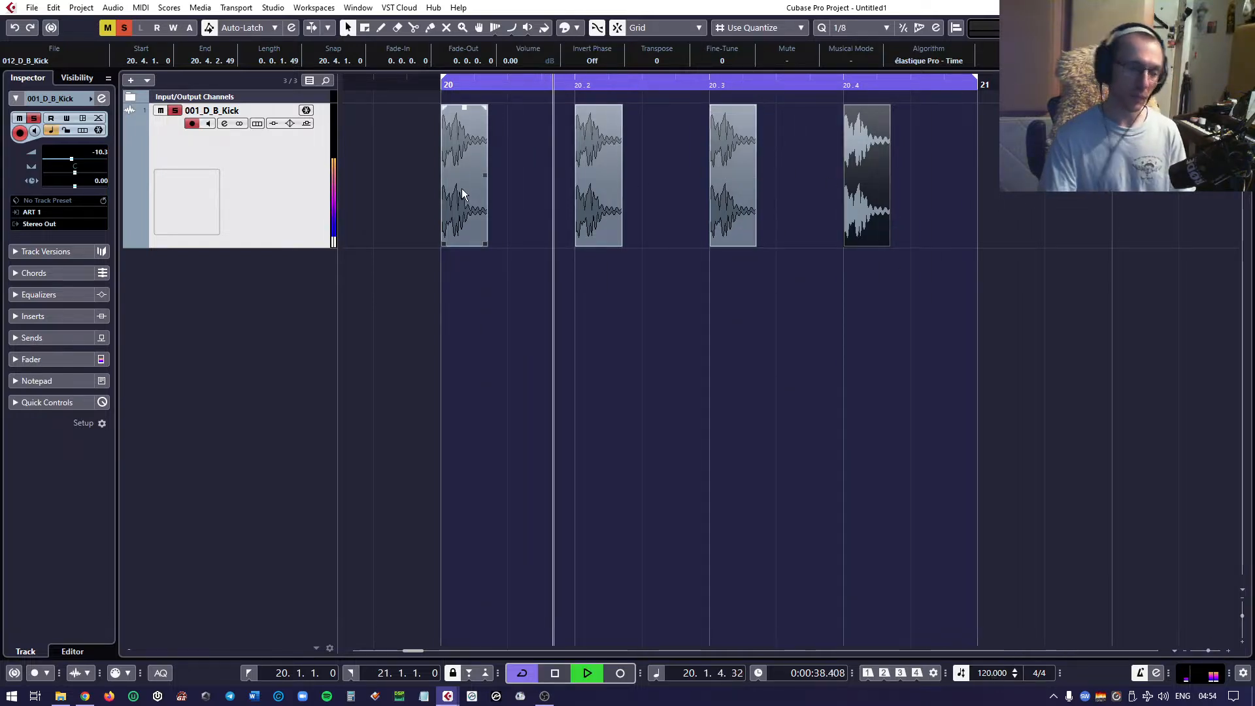
key("space")
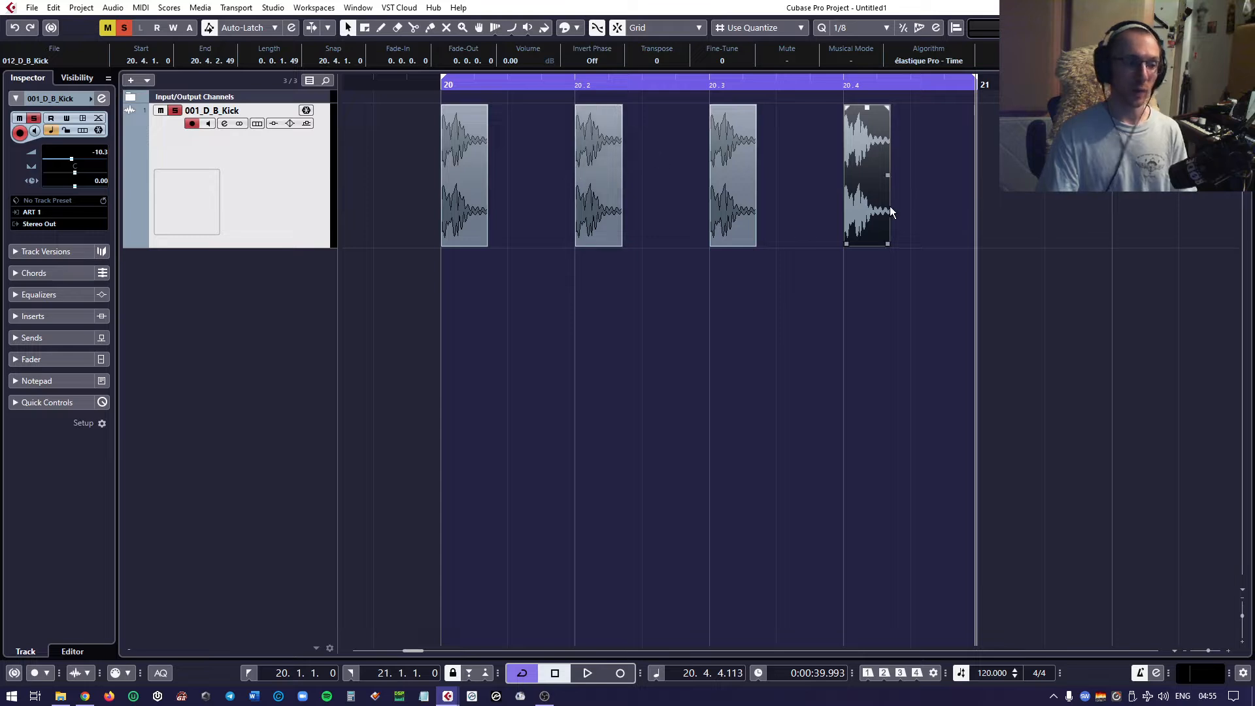
Select the four kick events and check their positions in seconds before returning the time display to bars and beats
left_click(441, 163)
left_click_drag(397, 175, 868, 172)
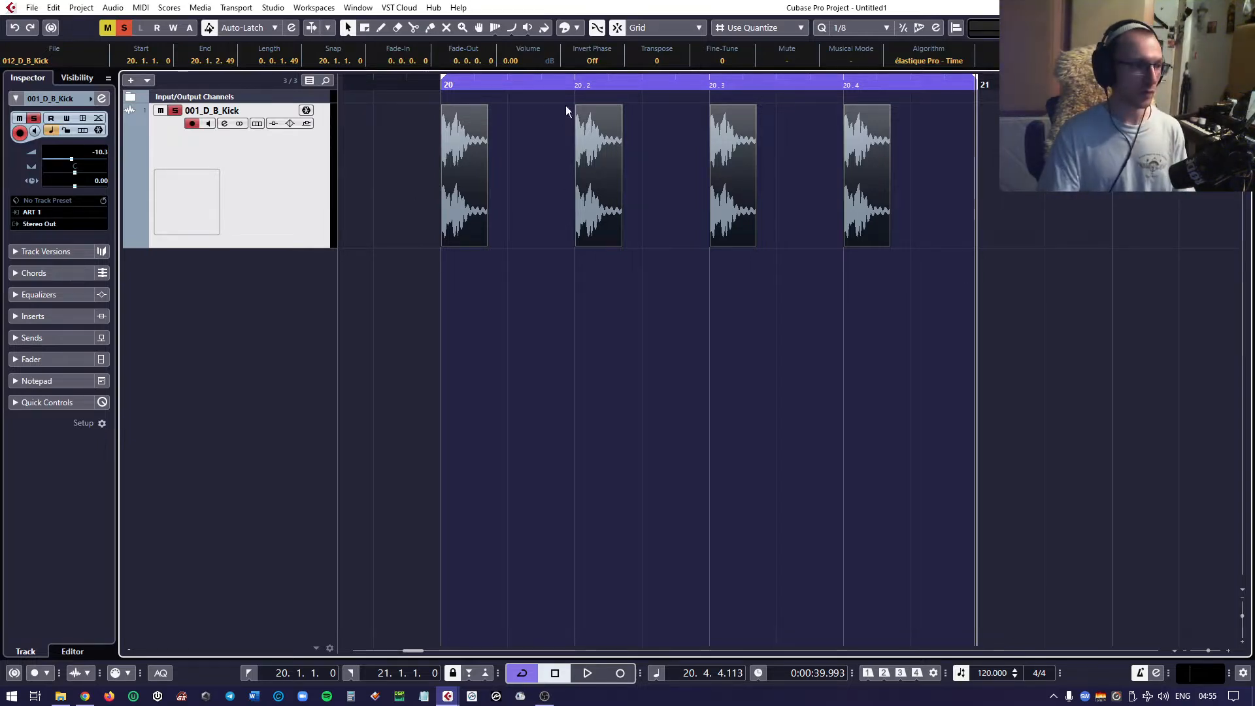
key("period")
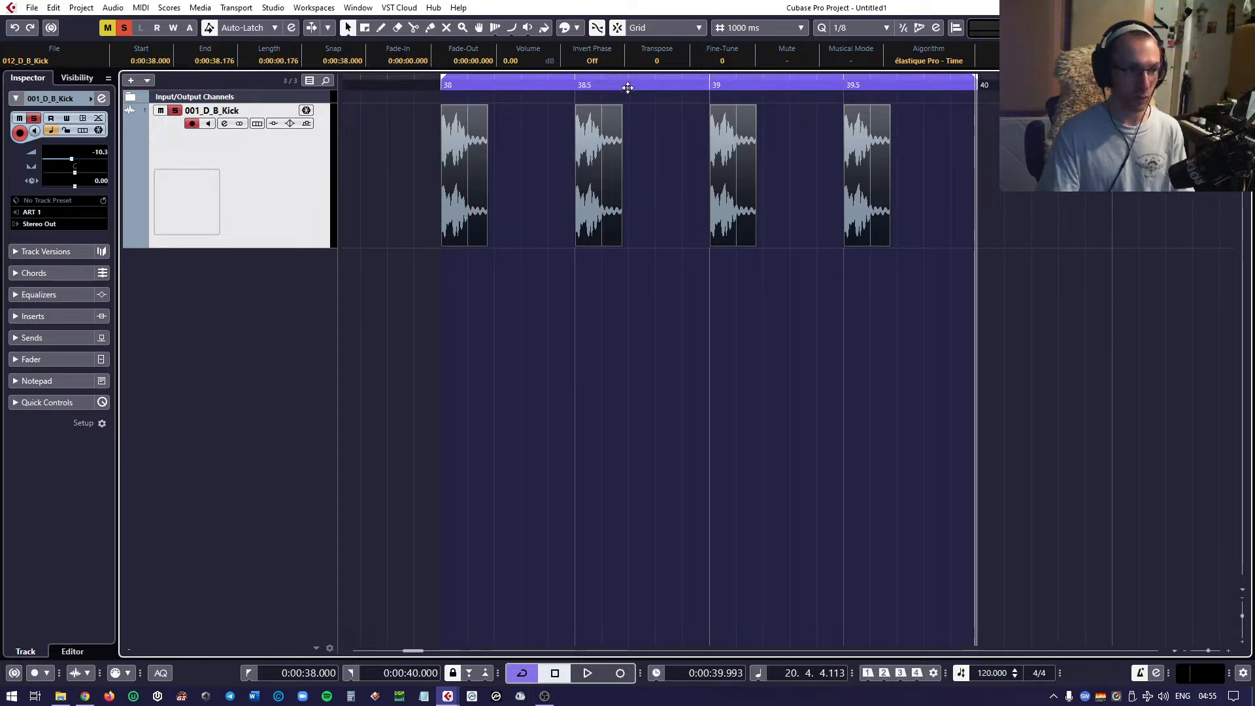
key("period")
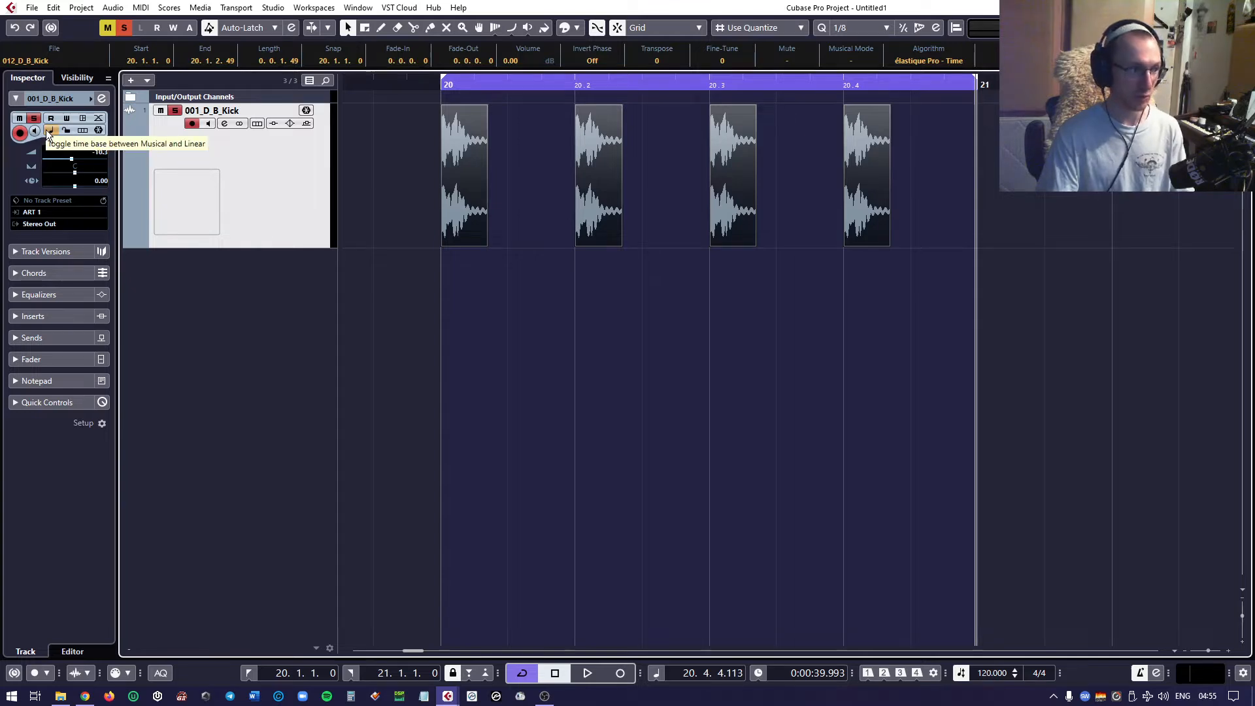
Lower the project tempo to 100 BPM and play the kick loop from its start at bar 20
key("KP_1")
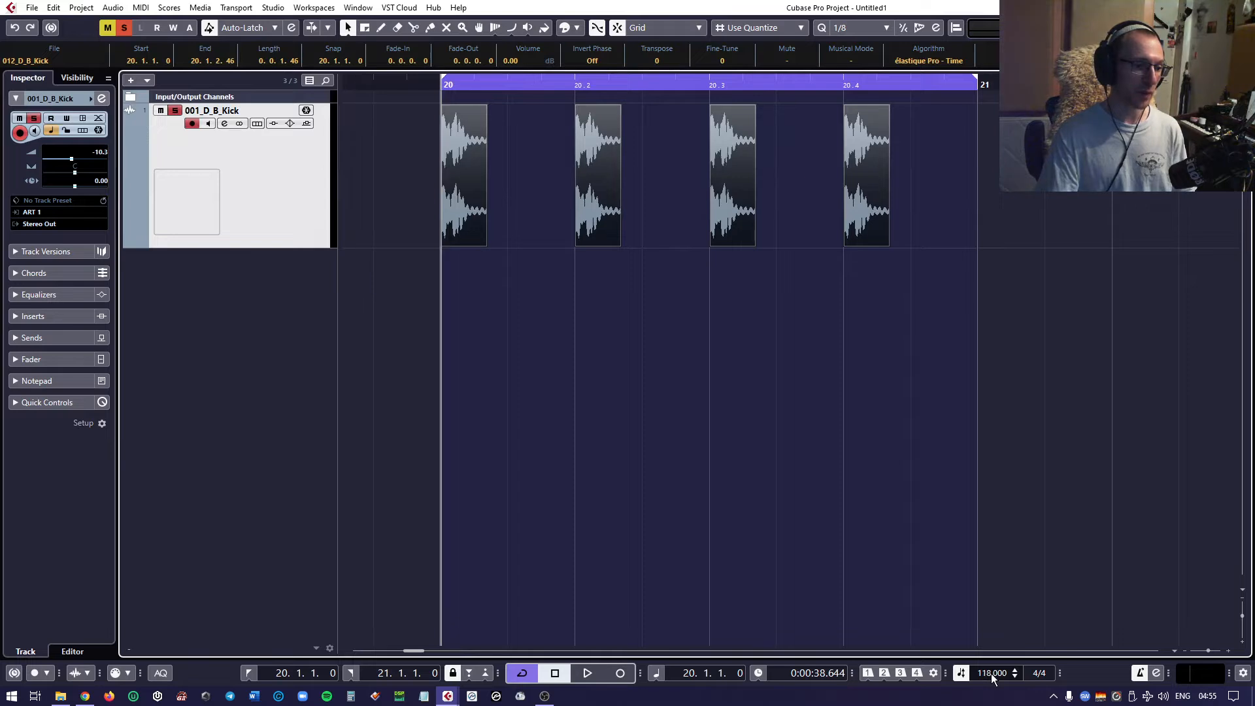
scroll(992, 673, "down", 11)
scroll(992, 673, "down", 9)
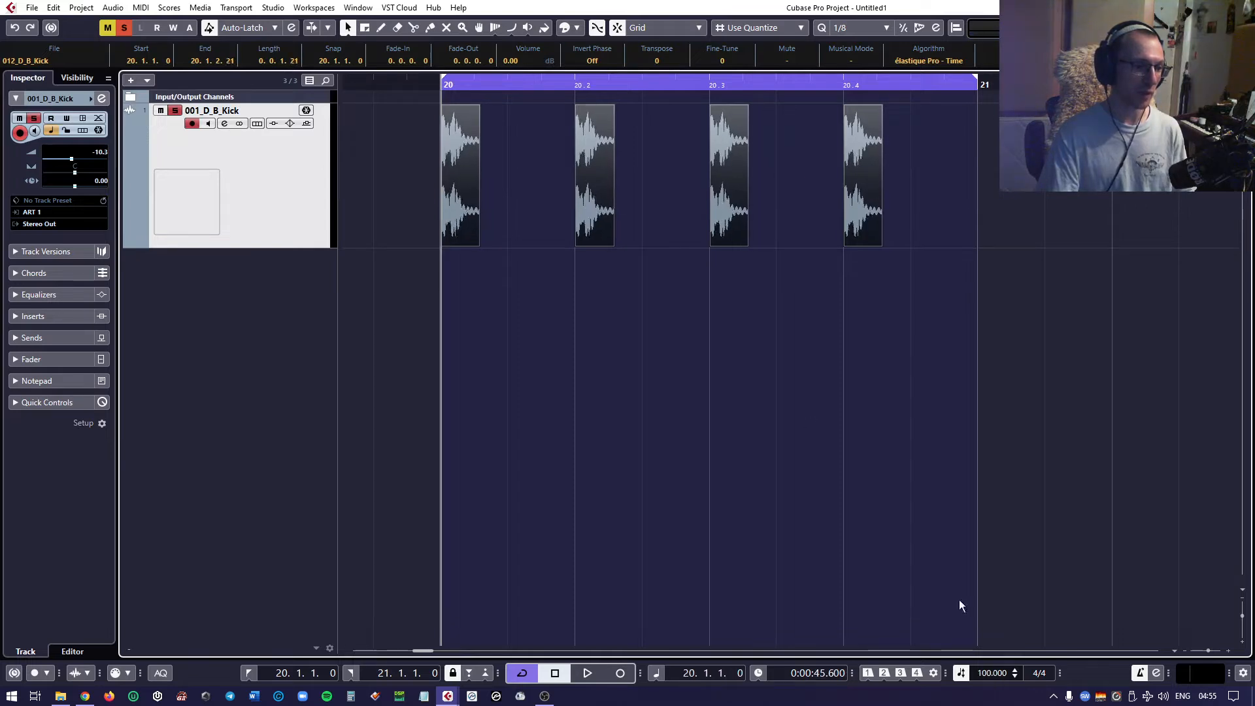
key("space")
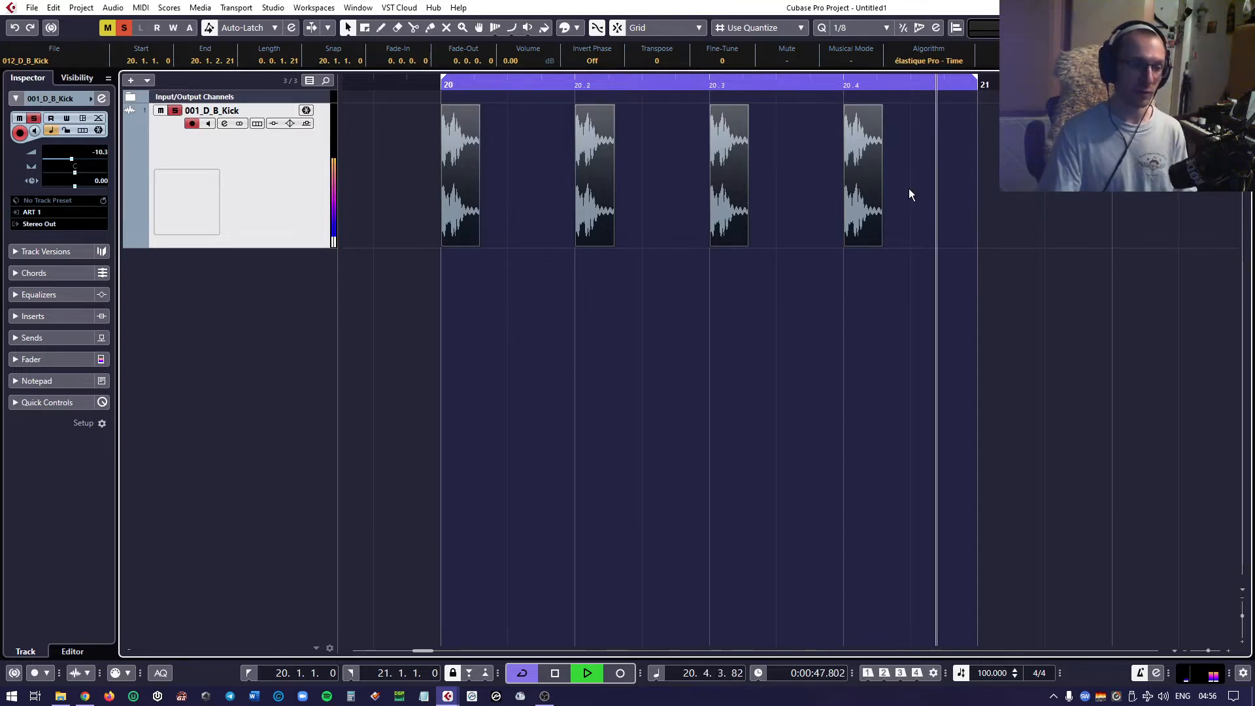
key("space")
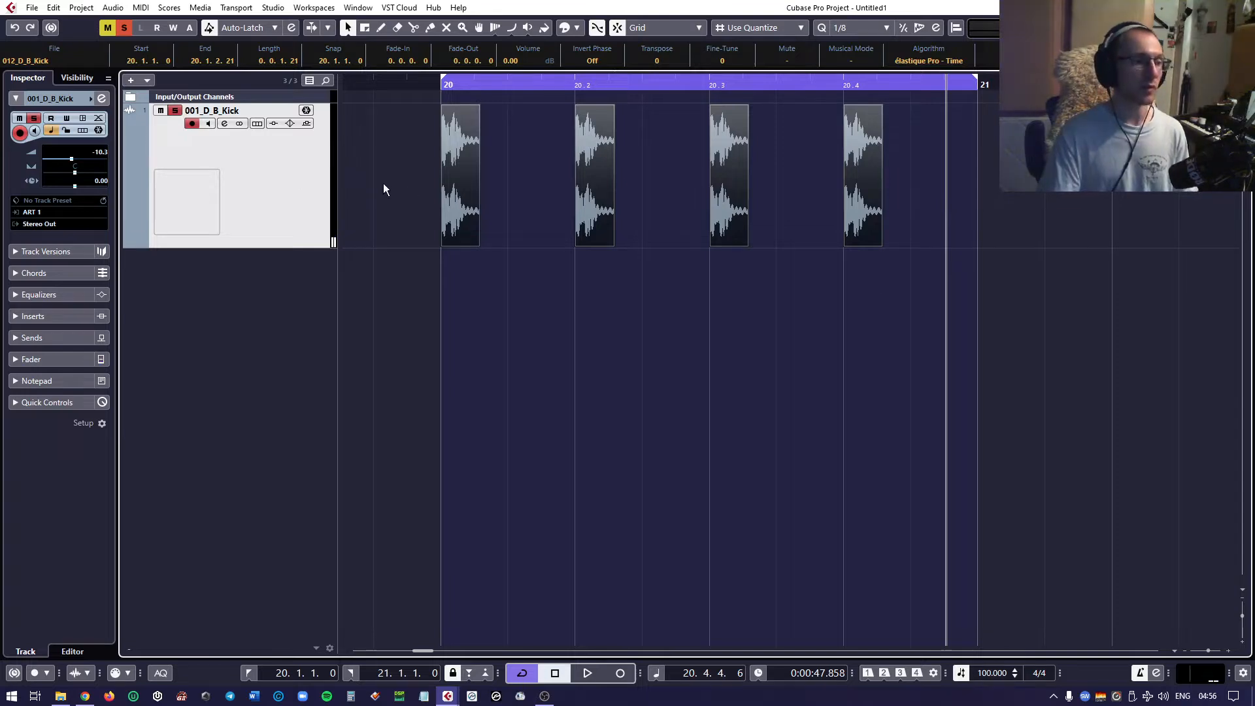
Duplicate the 001_D_B_Kick track and select the four kick events on the copy
right_click(268, 188)
left_click(333, 229)
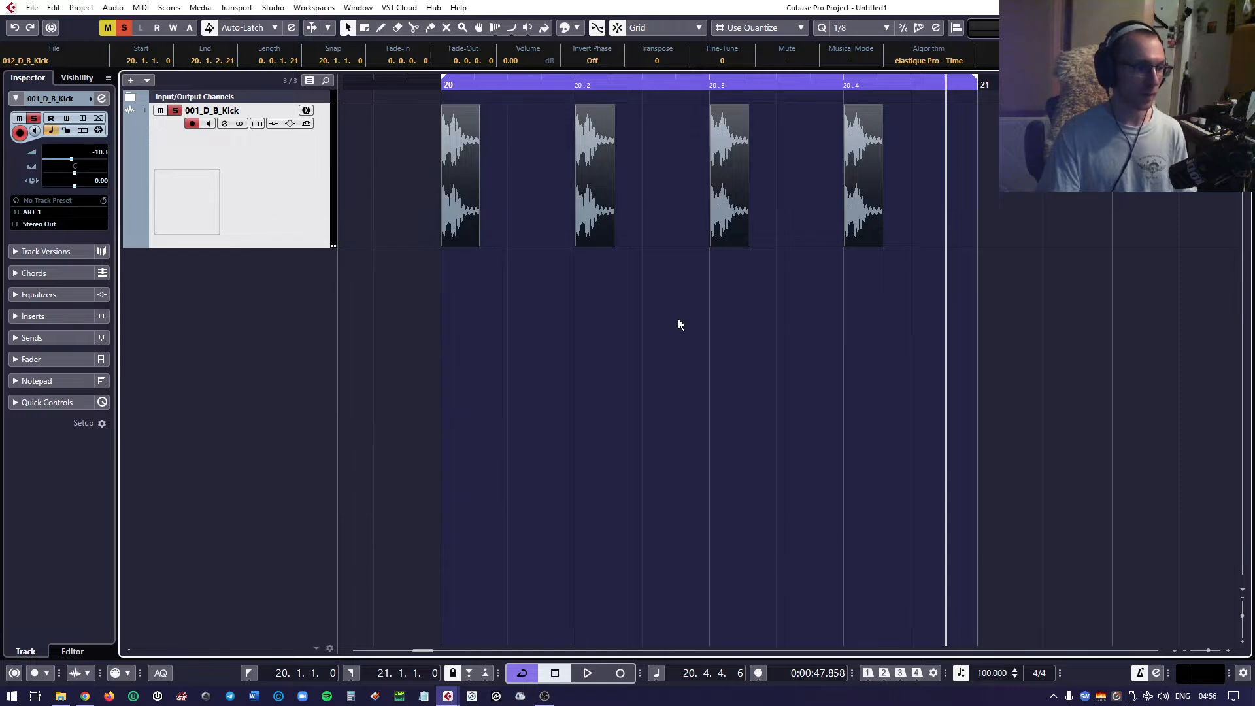
left_click_drag(369, 314, 886, 381)
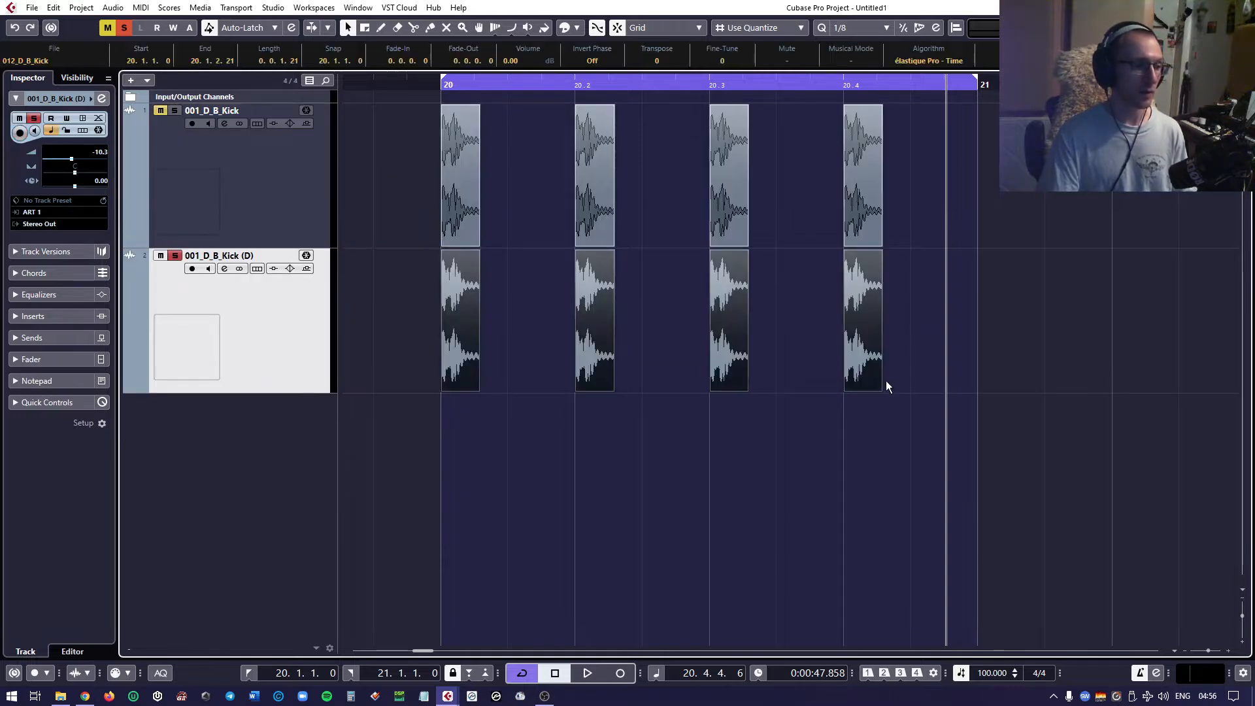
Draw an empty part from 20.4.3 to bar 21 on the duplicated kick track
right_click(939, 319)
left_click(973, 320)
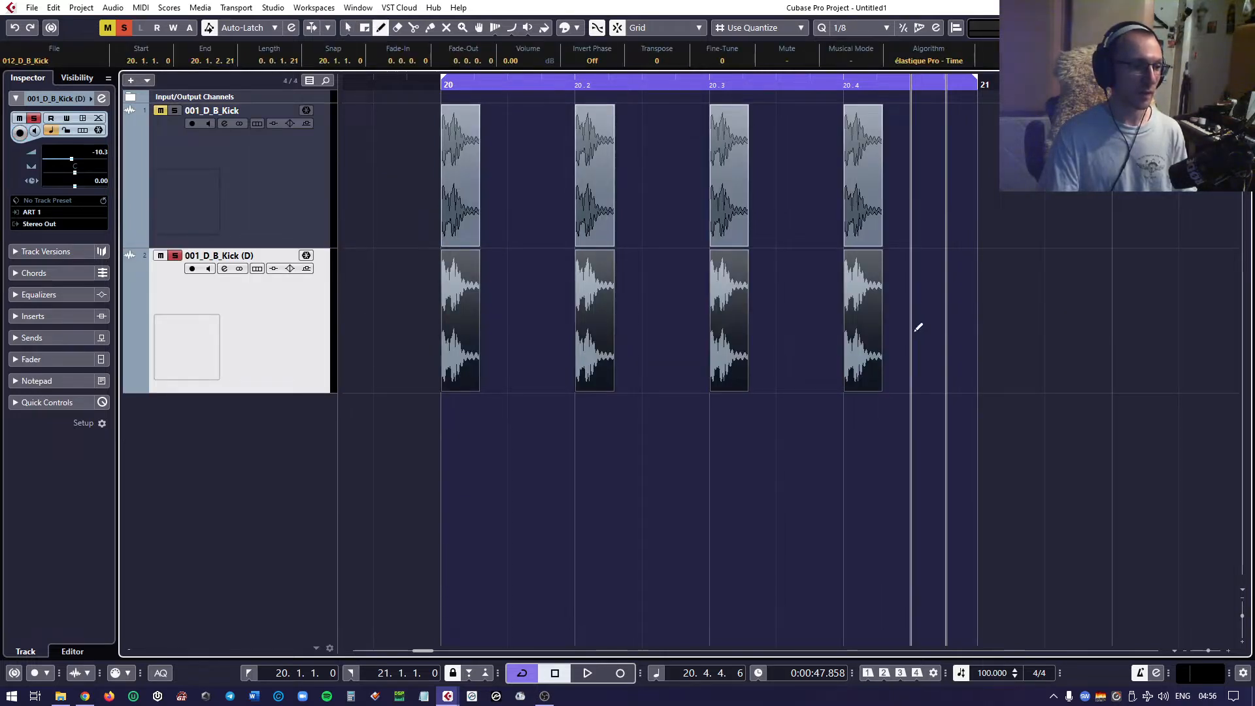
left_click_drag(916, 328, 981, 330)
Glue the four kick events on the duplicated track together and bounce them into one audio event
right_click(979, 326)
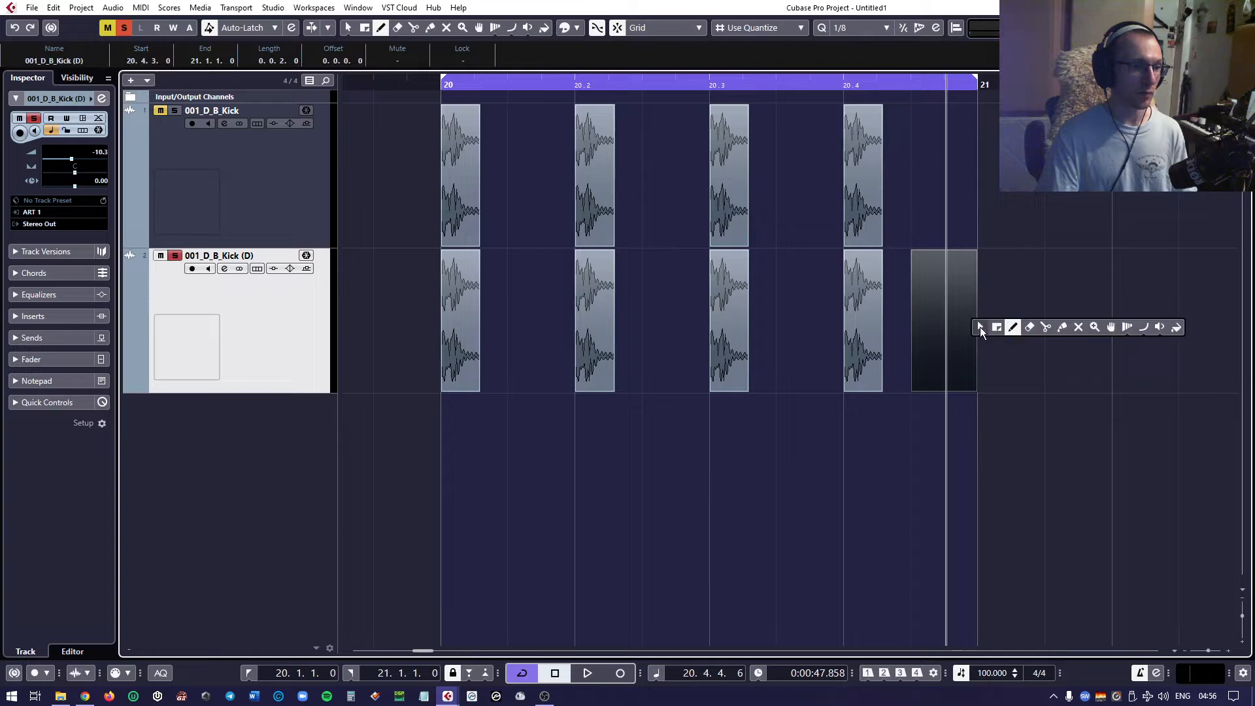
left_click(1059, 329)
left_click_drag(1064, 320, 464, 334)
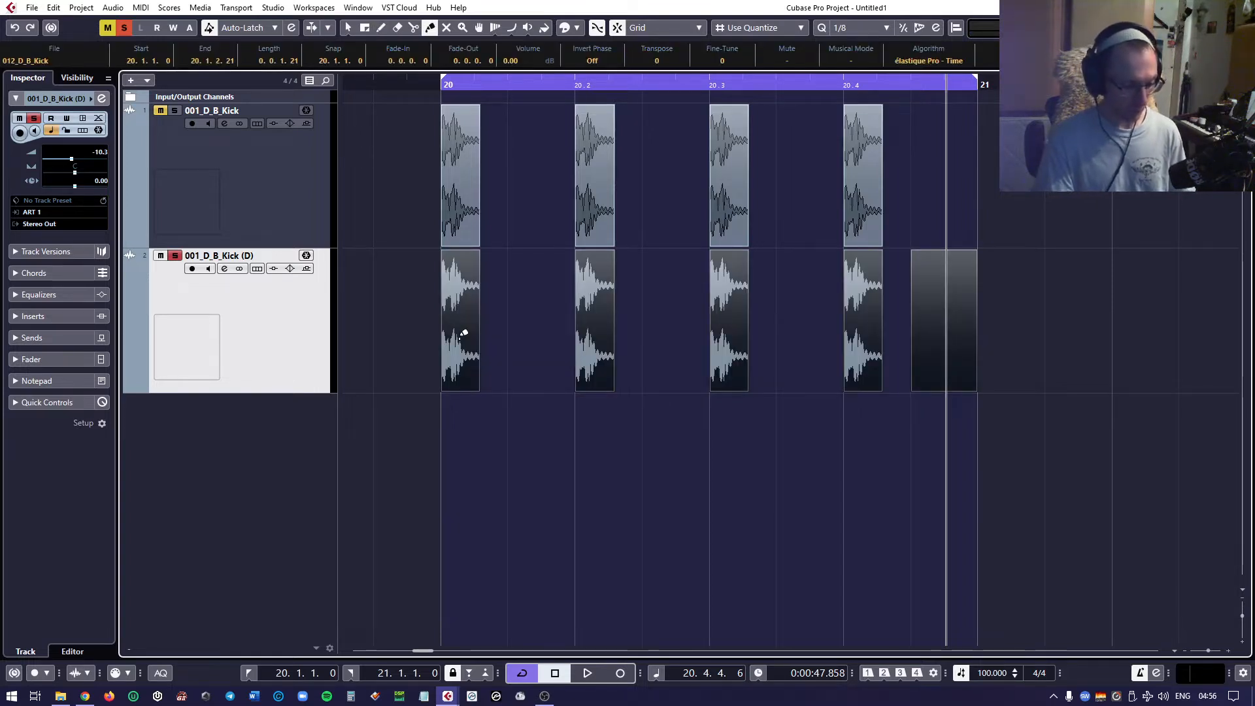
left_click(463, 334)
key("Return")
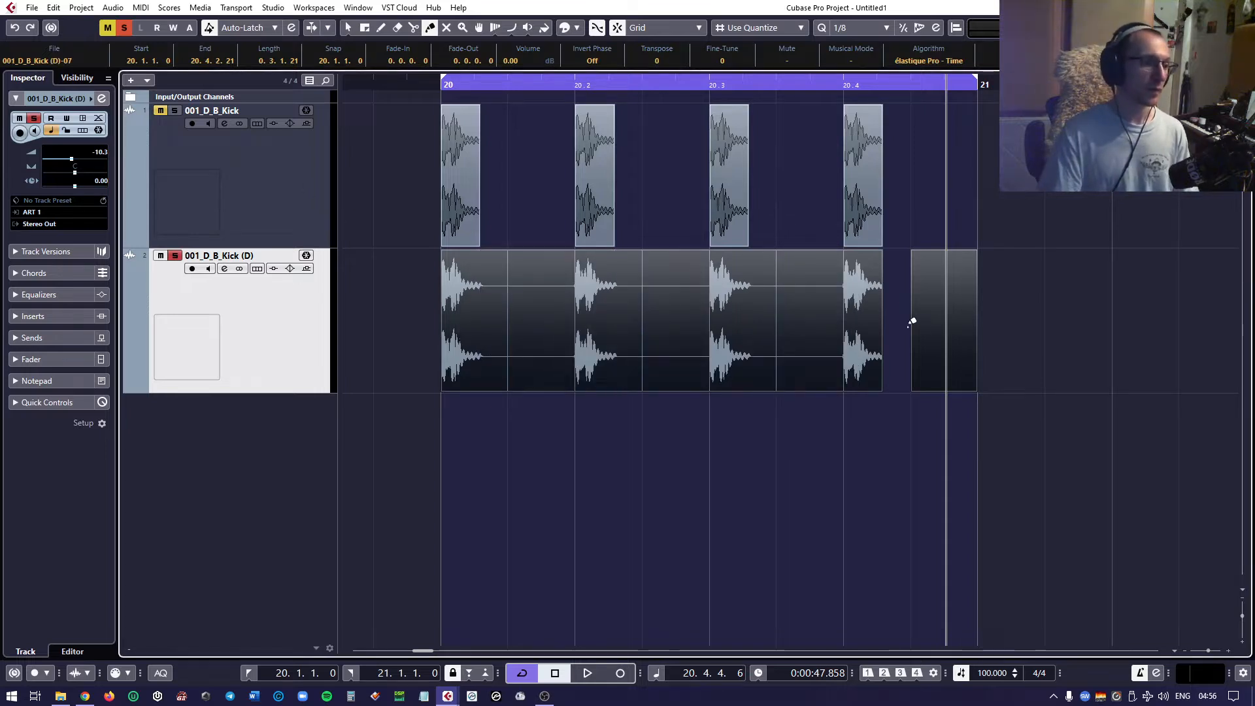
Glue the bounced kicks to the empty part and bounce the result into one audio event spanning bar 20 to 21
left_click(651, 312)
left_click(602, 376)
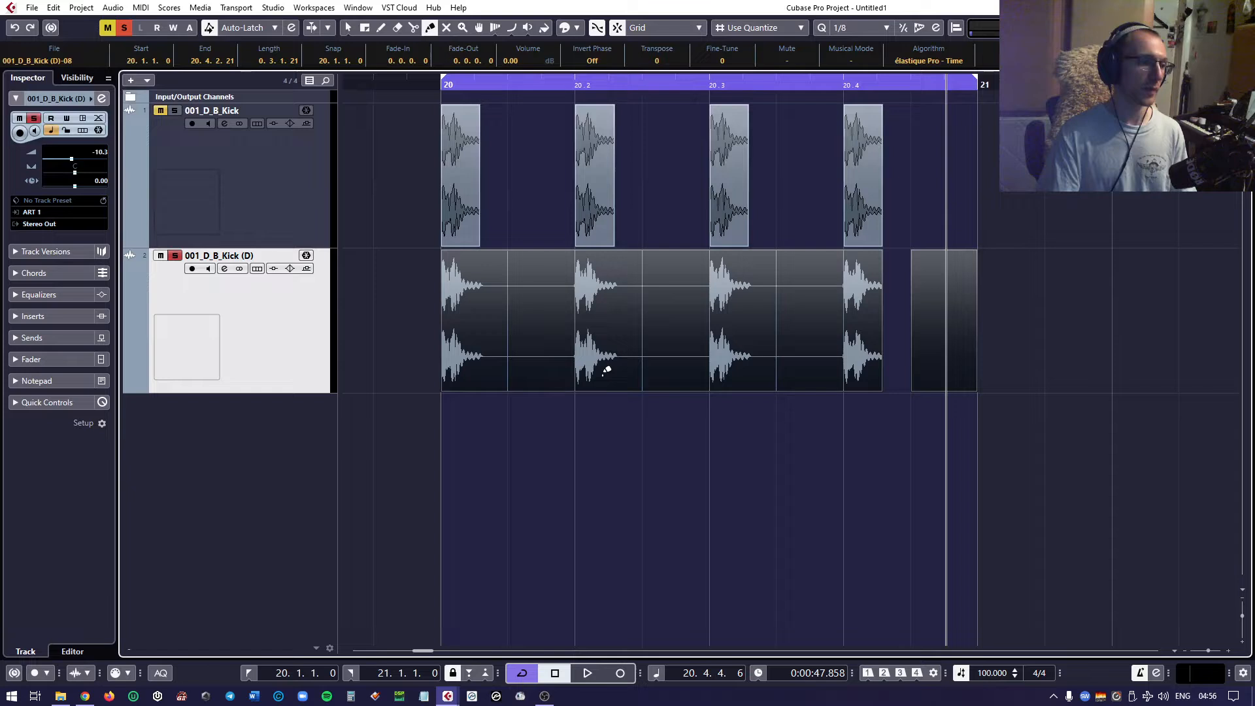
left_click(846, 315)
right_click(845, 314)
left_click(845, 315)
left_click(825, 313)
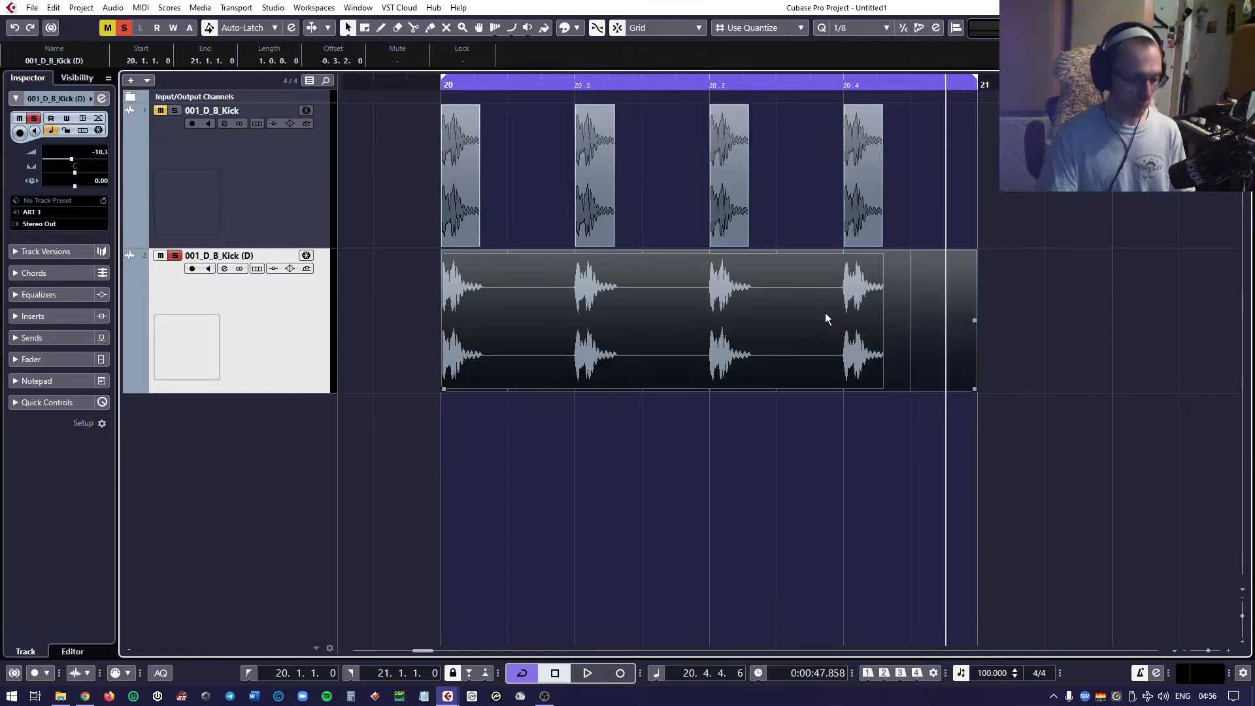
key("ctrl+b")
key("Return")
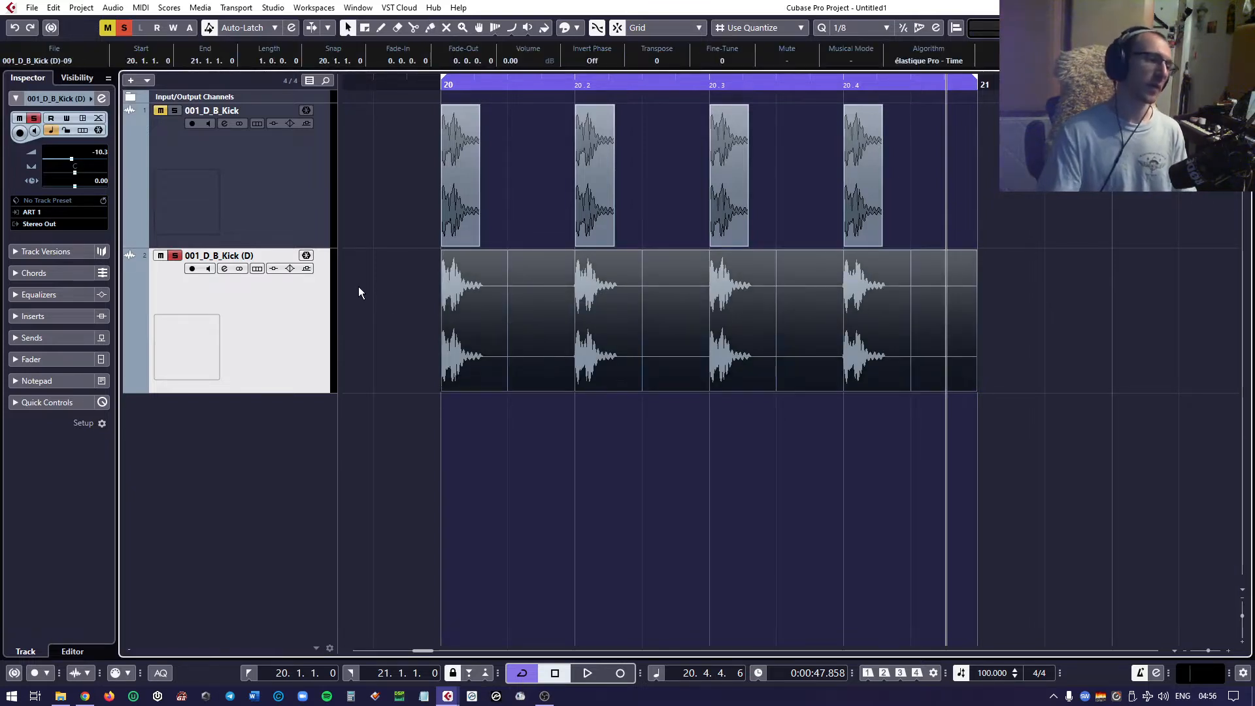
Compare the separate kick events on the original track with the single bounced event on the duplicate, ending on the duplicate
left_click(288, 163)
left_click(325, 319)
left_click(295, 199)
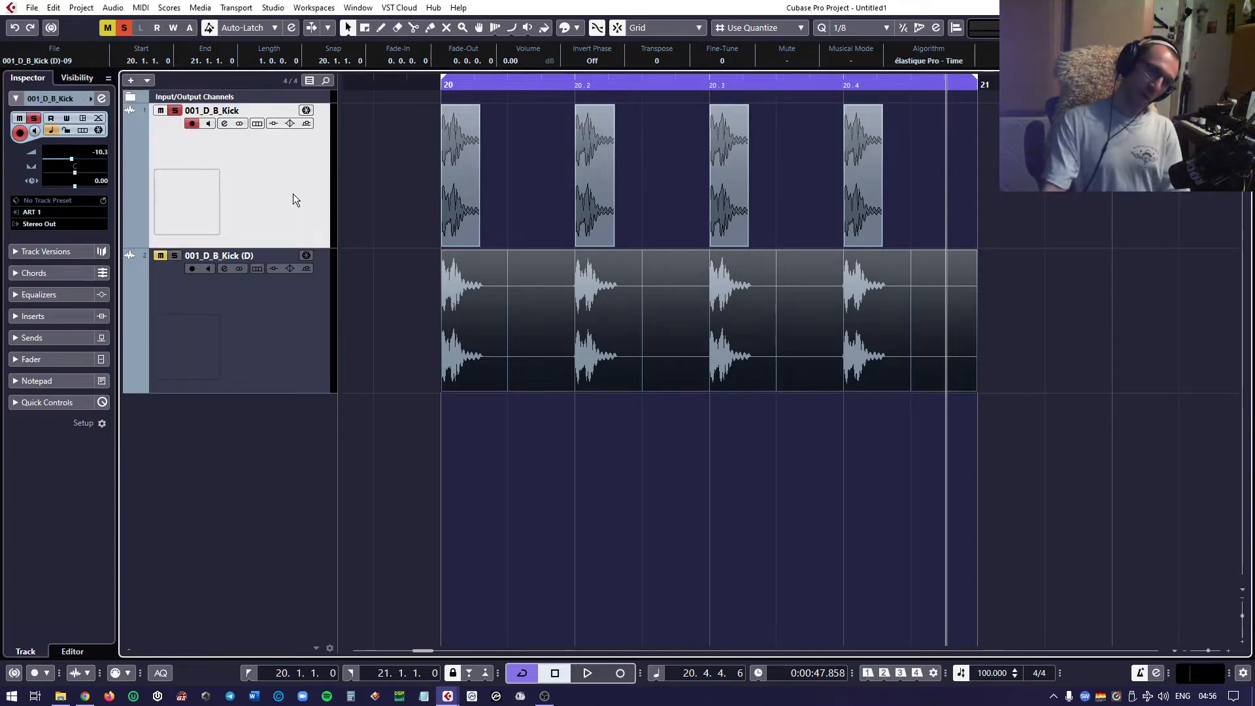
left_click(521, 304)
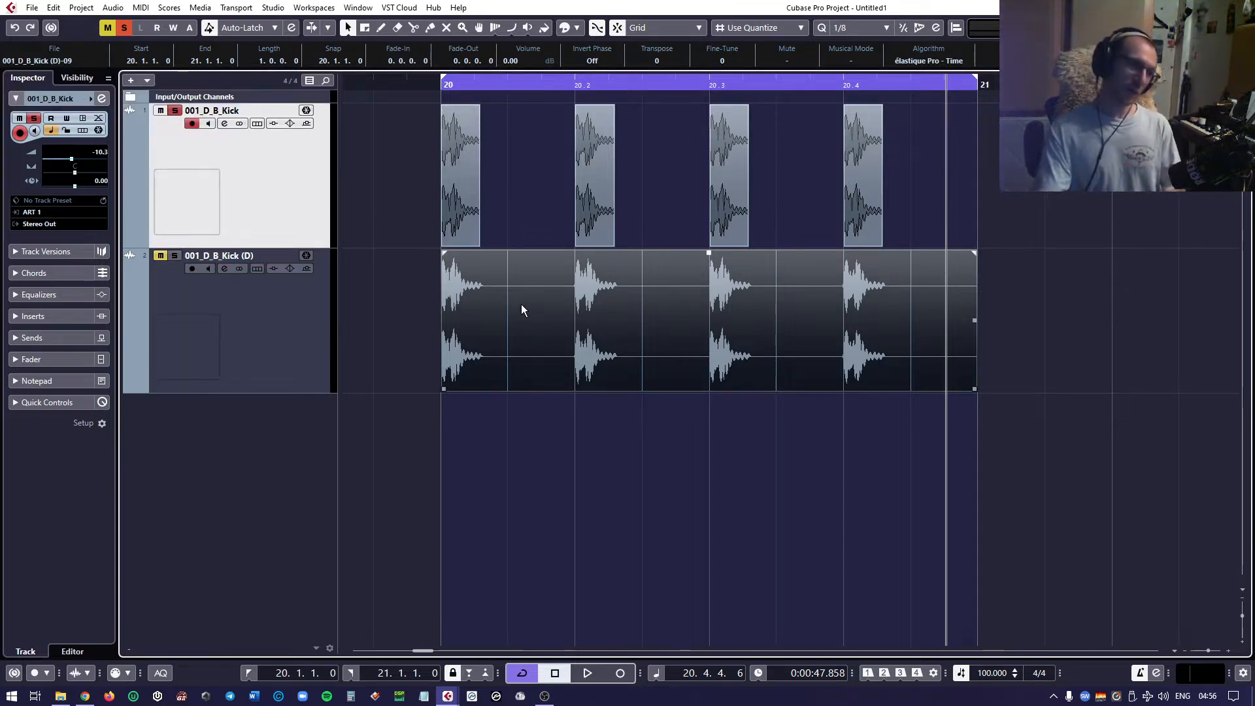
left_click(255, 340)
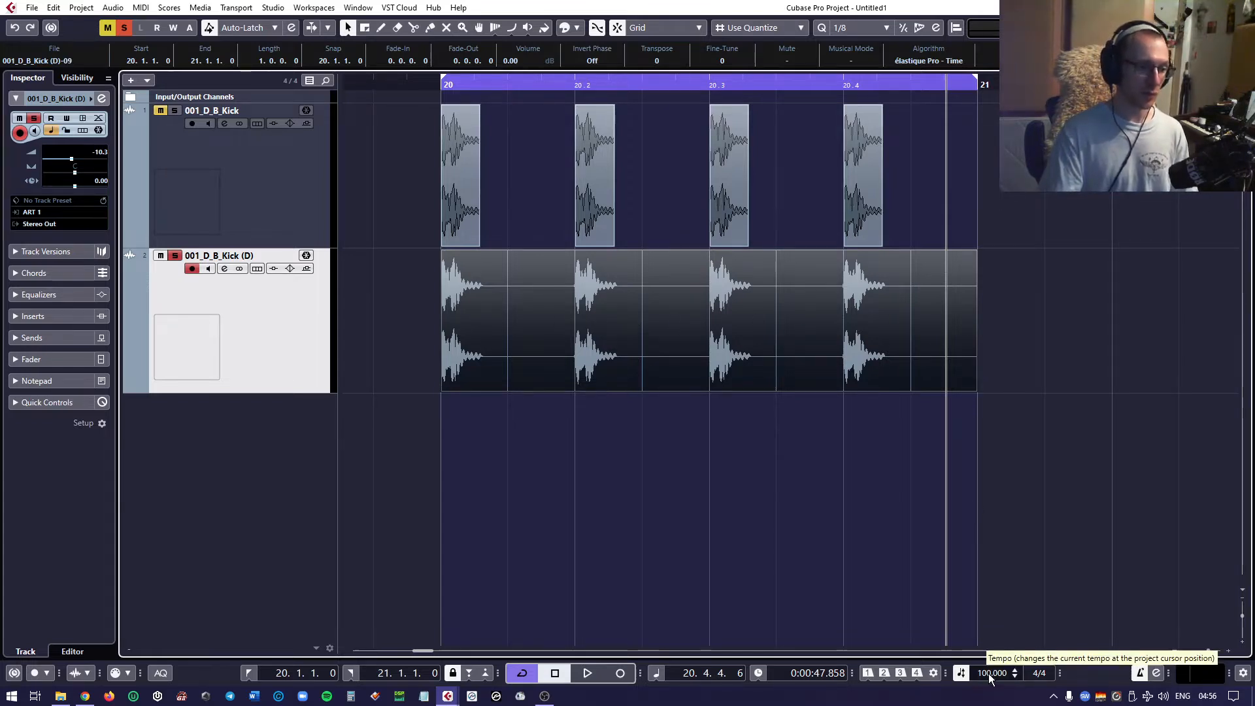
Raise the project tempo to 120 BPM and bring it back down to 105 BPM to compare how both kick tracks respond
scroll(990, 677, "up", 11)
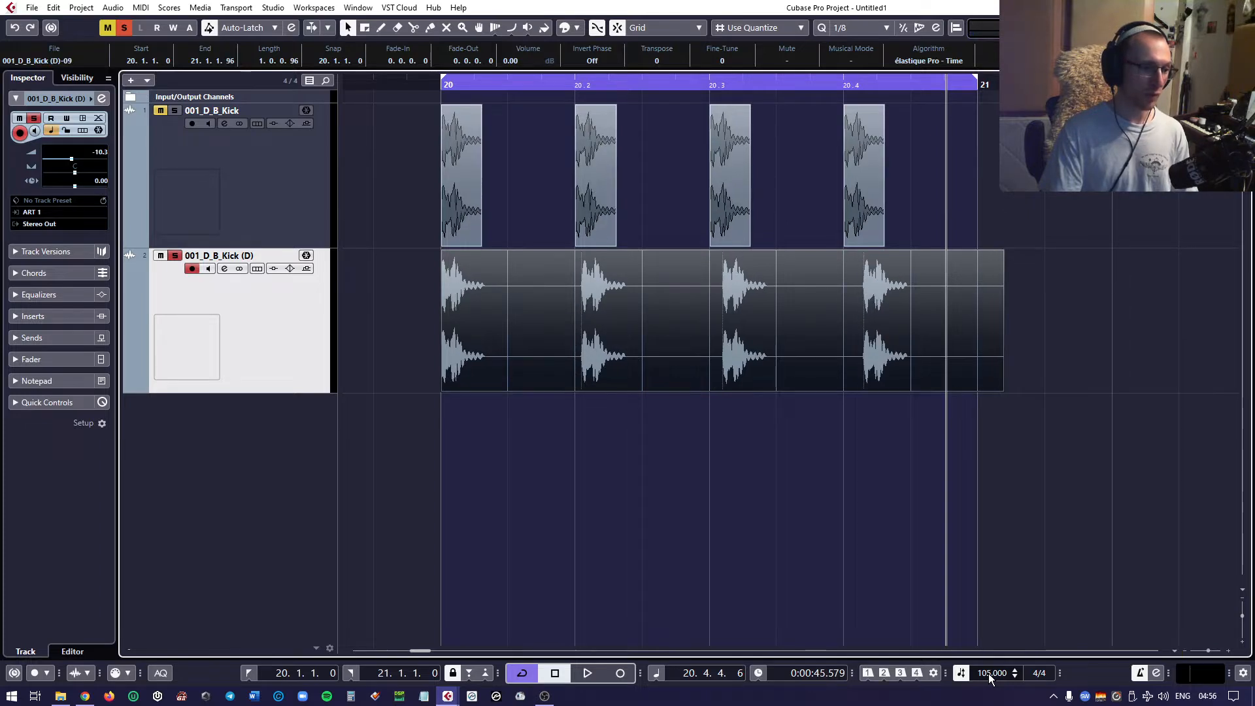
scroll(990, 677, "up", 9)
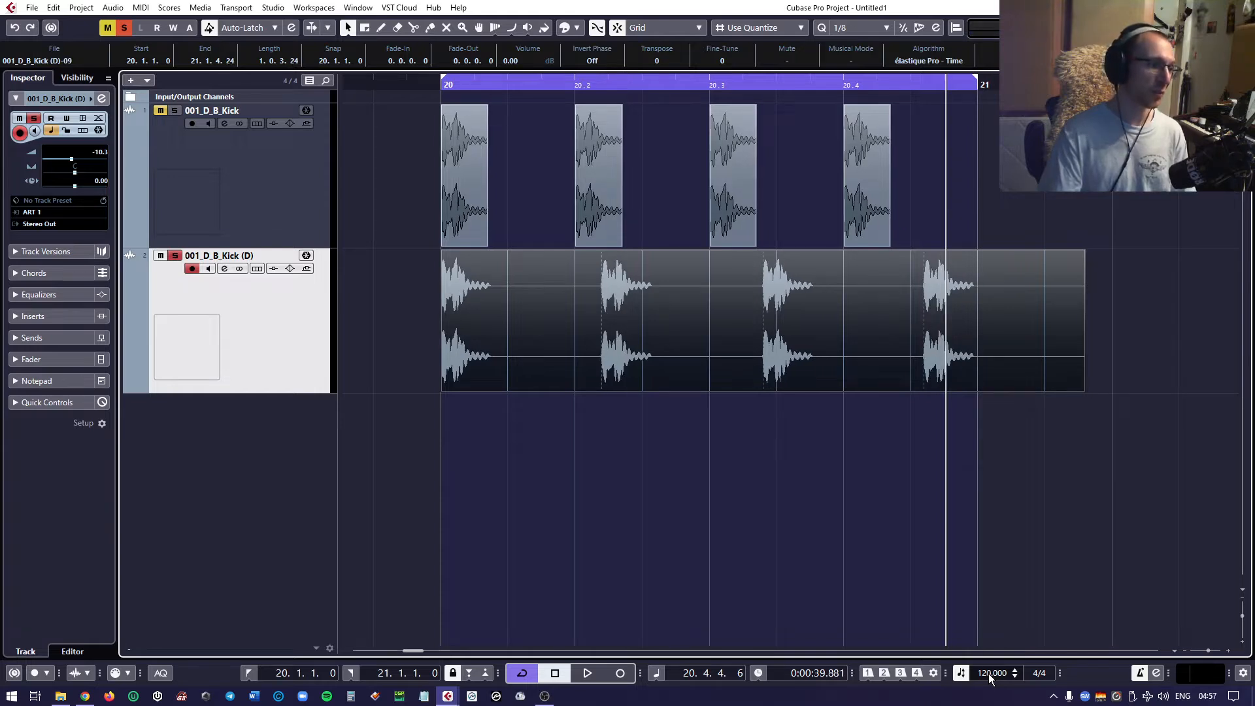
scroll(990, 678, "down", 6)
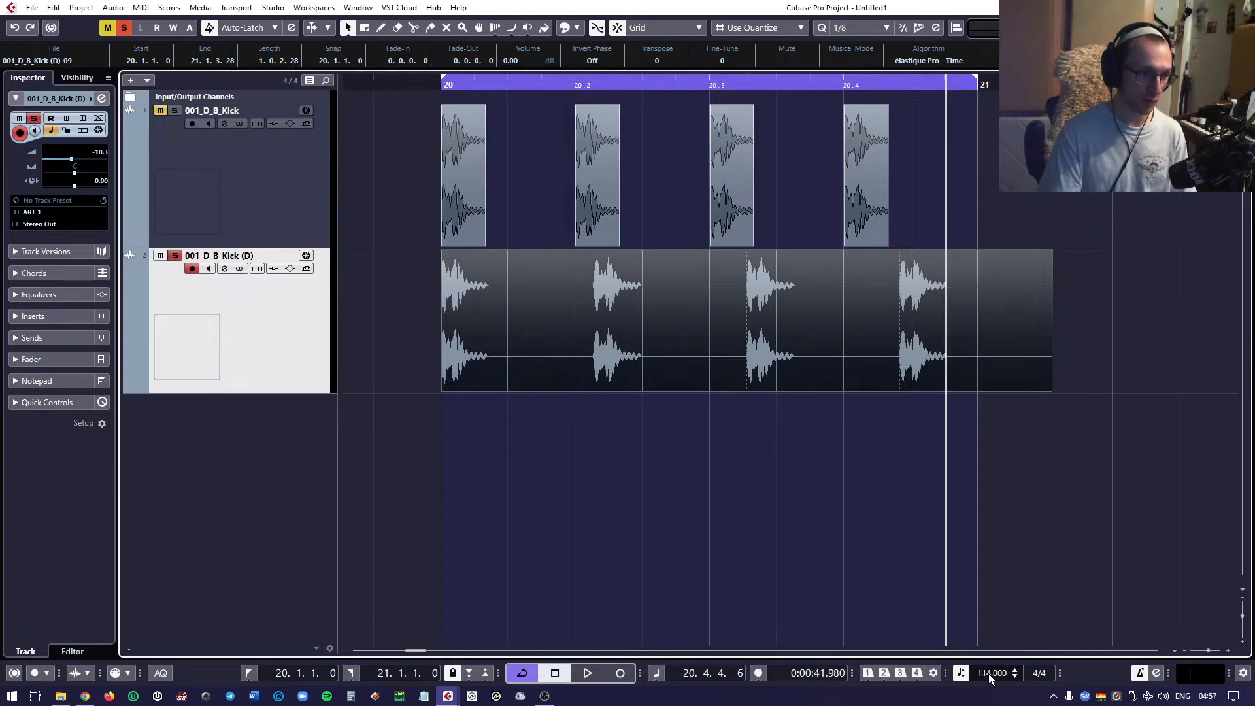
scroll(990, 678, "down", 9)
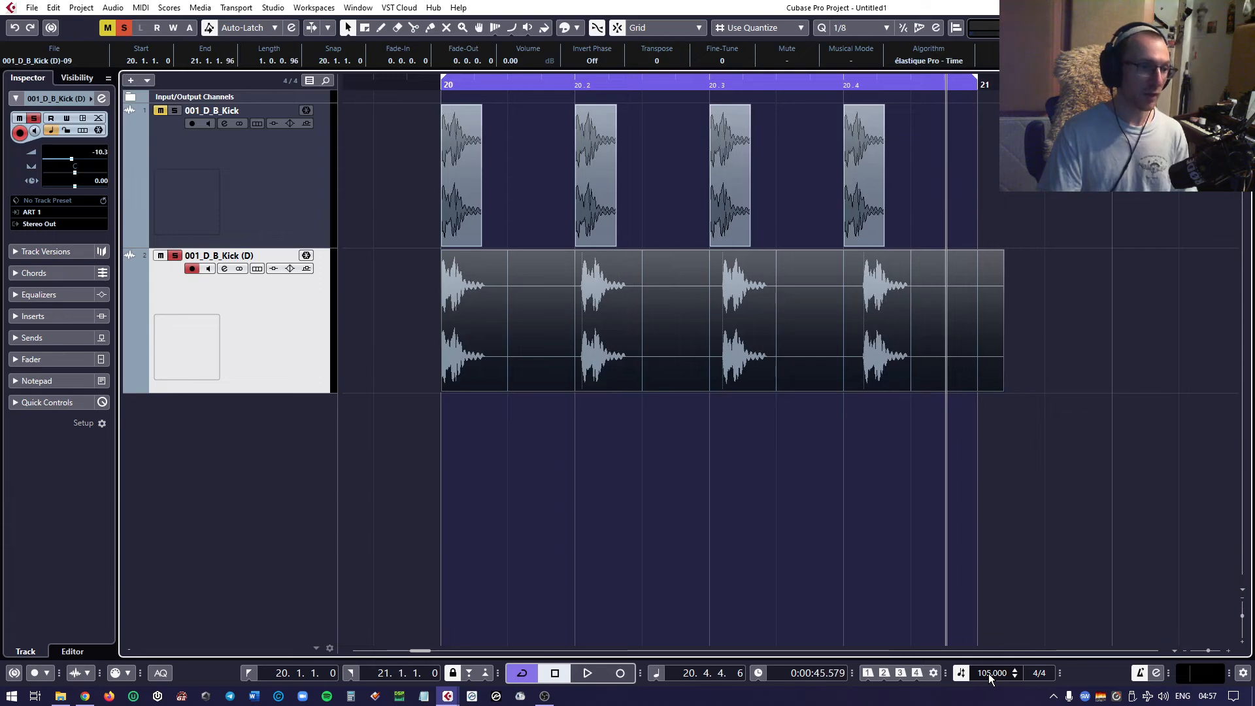
Set the project tempo to 100 BPM and enable Musical Mode for the bounced kick event in the Sample Editor
scroll(989, 673, "down", 5)
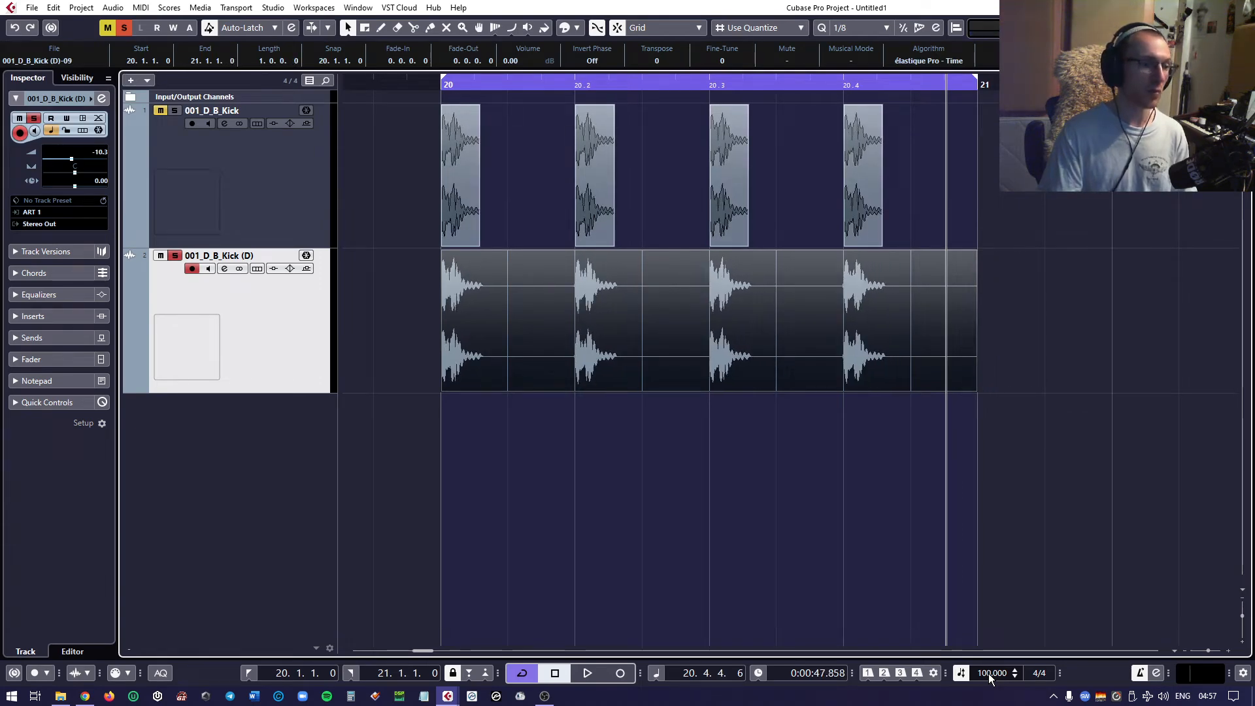
double_click(497, 321)
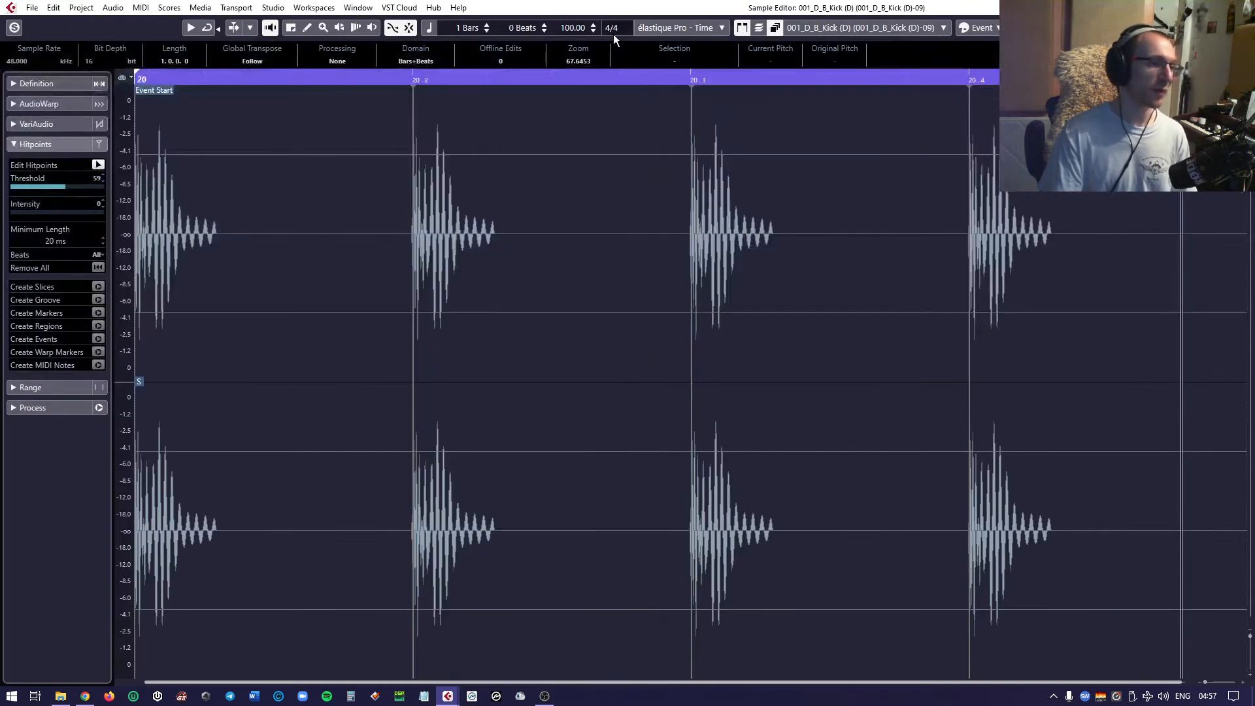
left_click(428, 28)
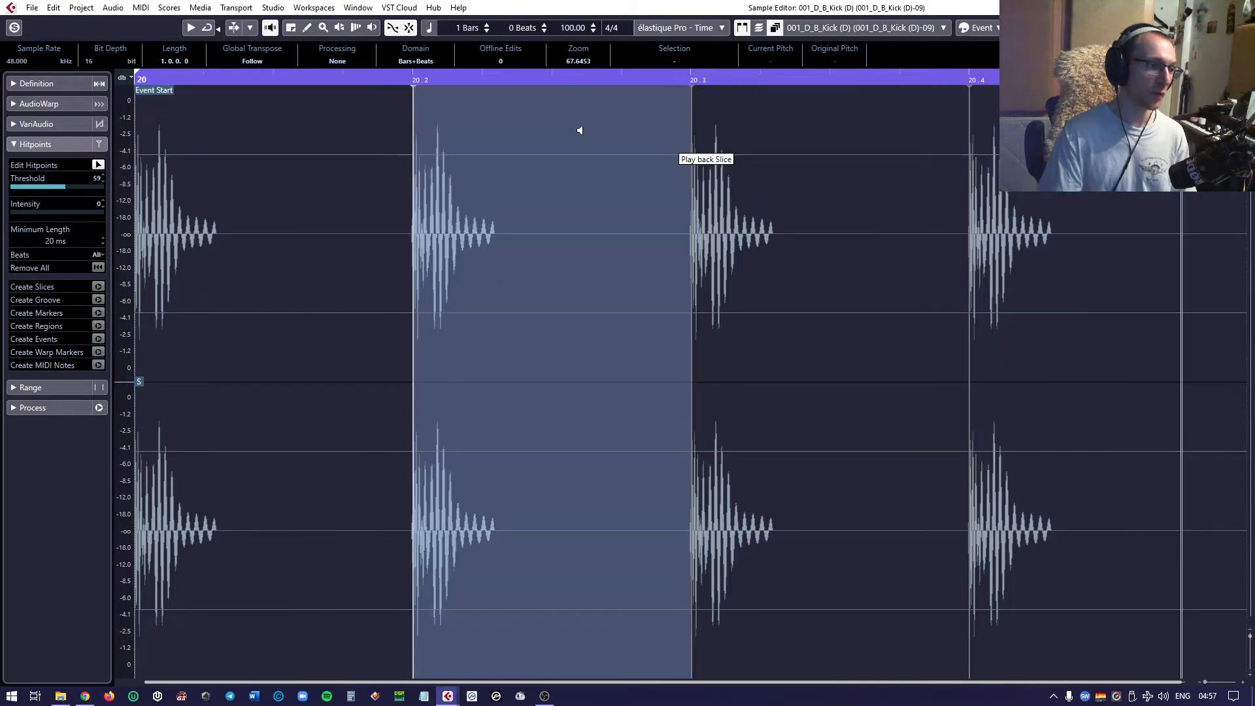
left_click(34, 83)
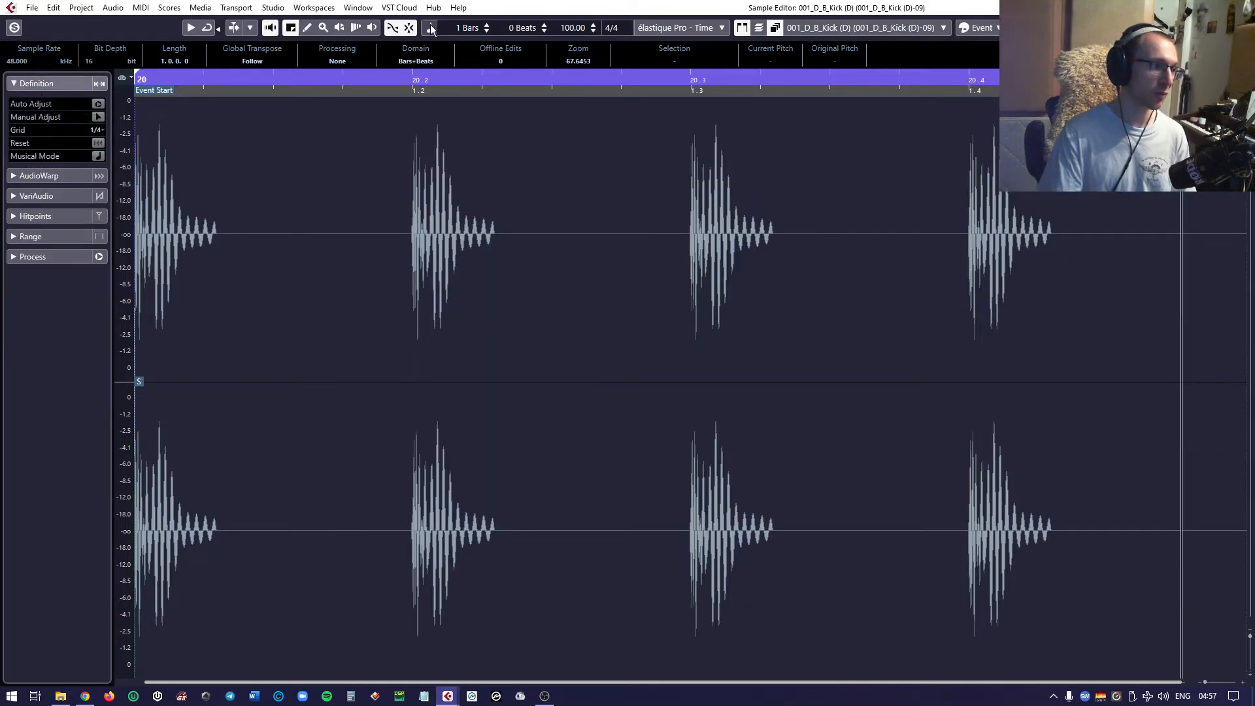
key("Return")
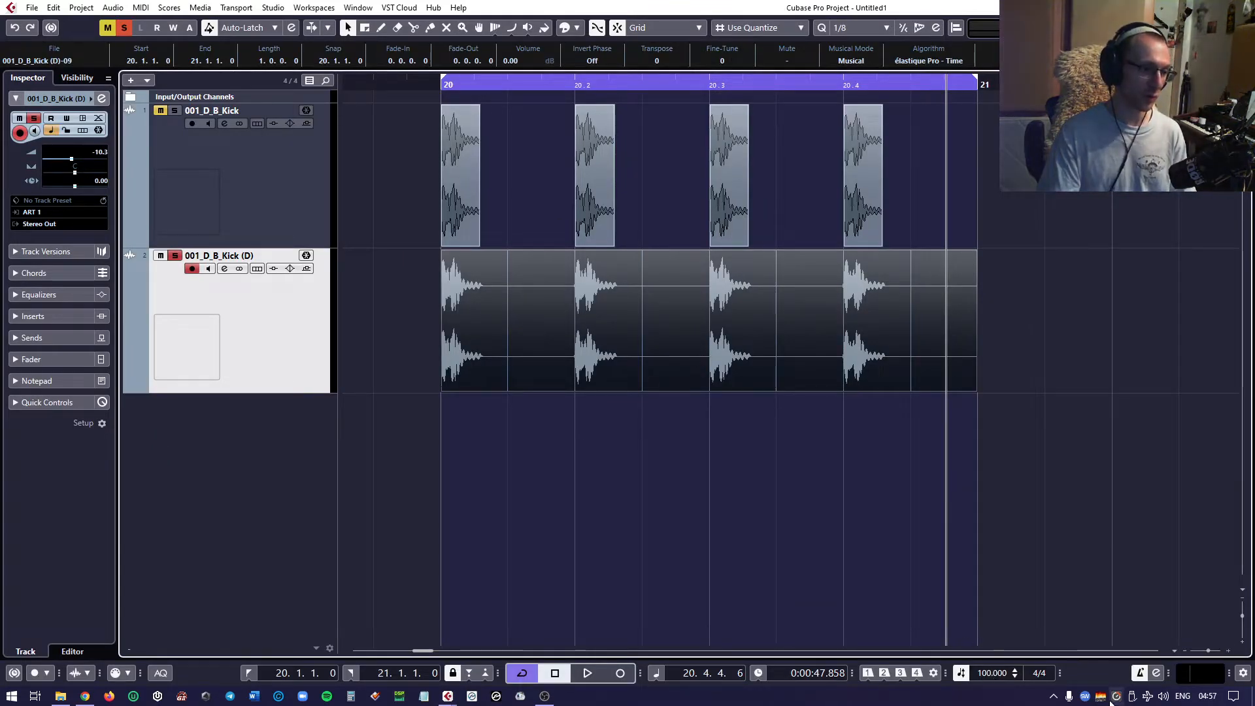
Raise the project tempo to 105 BPM, return it to 100 BPM and play the bounced kick loop
scroll(988, 674, "up", 1)
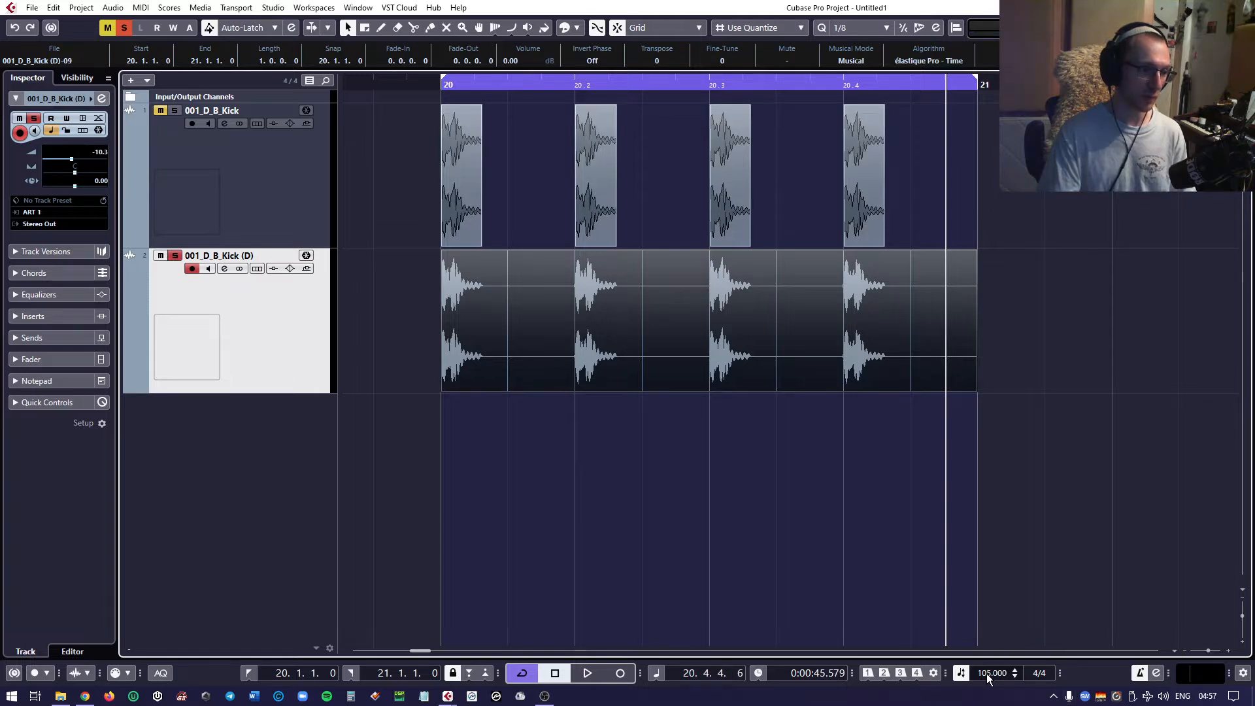
scroll(988, 674, "down", 7)
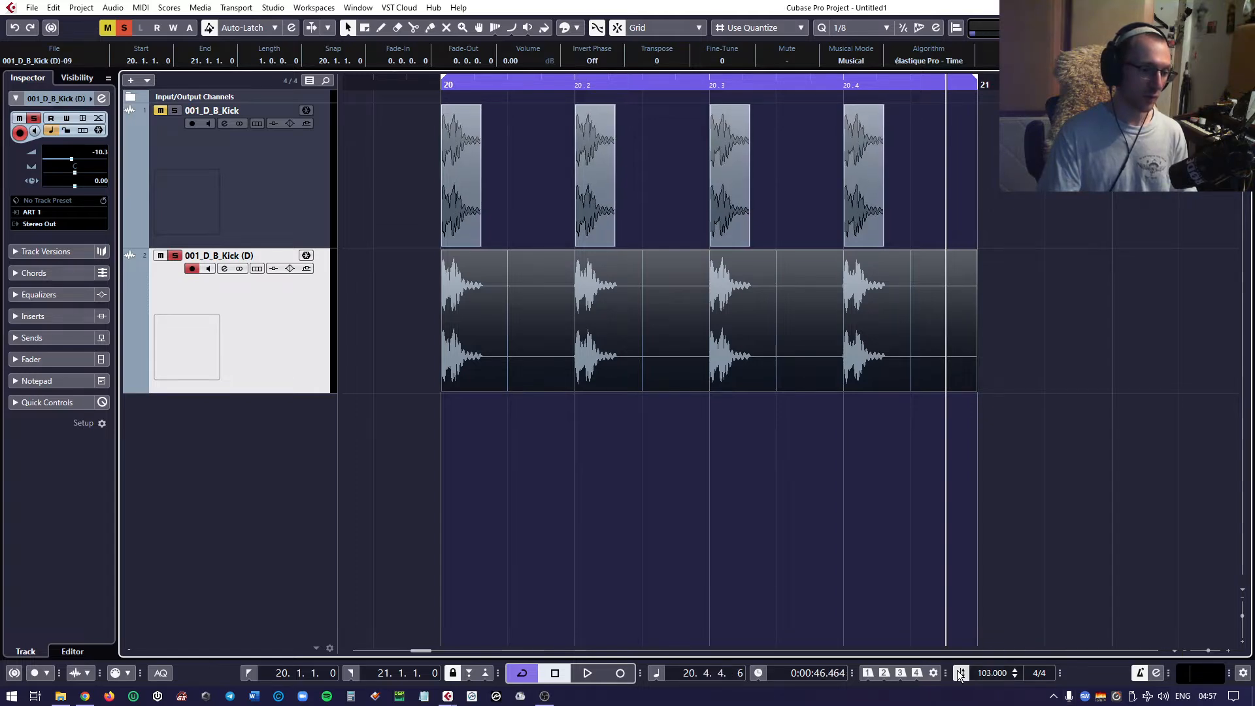
scroll(994, 672, "down", 3)
key("space")
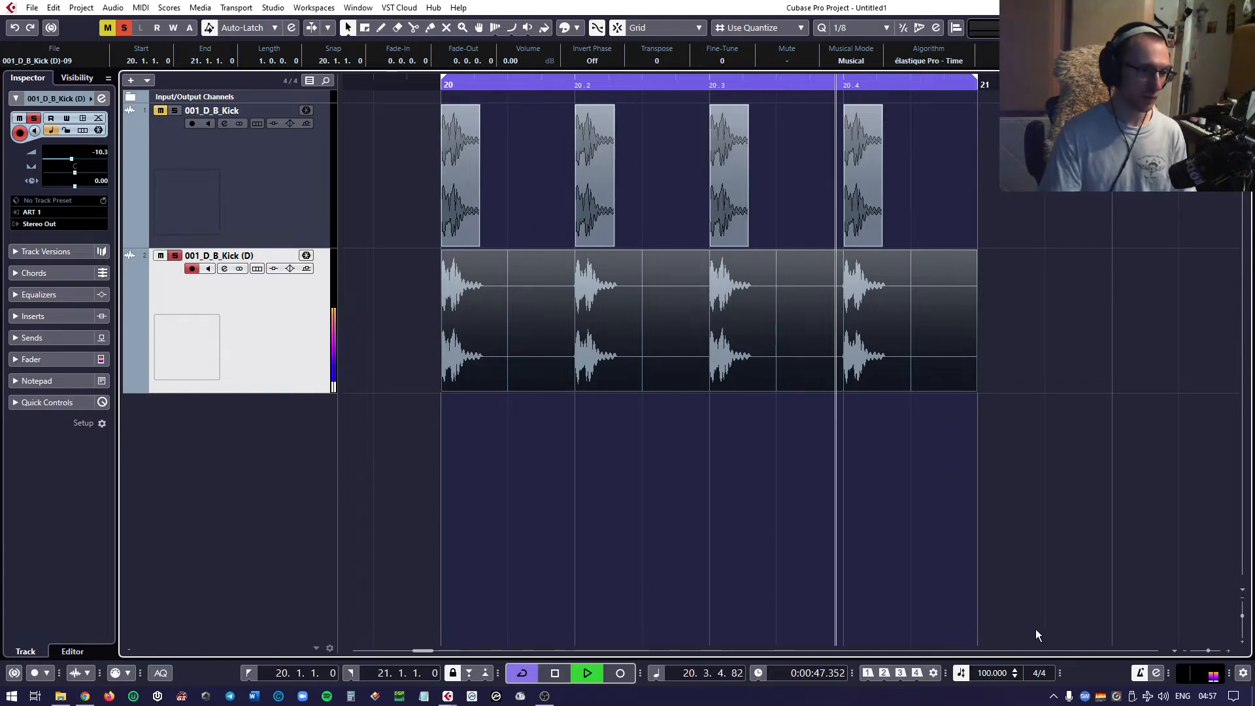
key("space")
Set the project tempo to 150 BPM and play the bounced kick loop from the start of bar 20
scroll(990, 674, "up", 8)
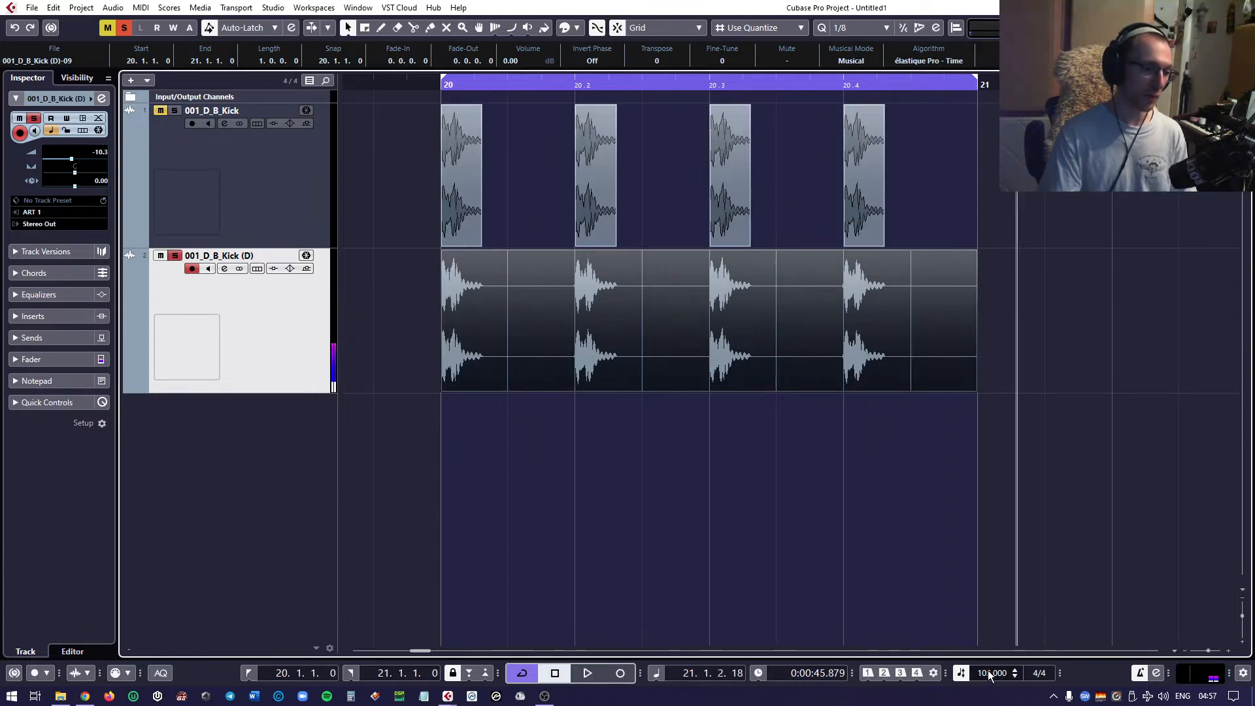
left_click(992, 674)
double_click(992, 673)
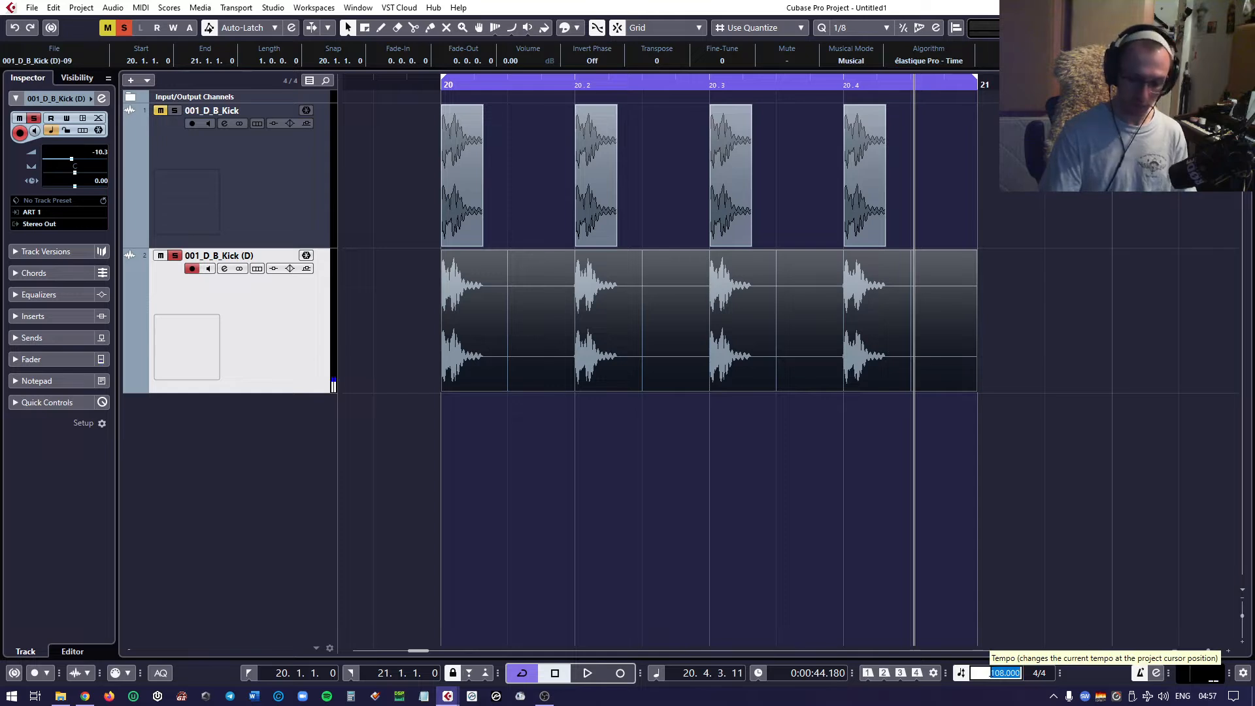
type("150")
key("Return")
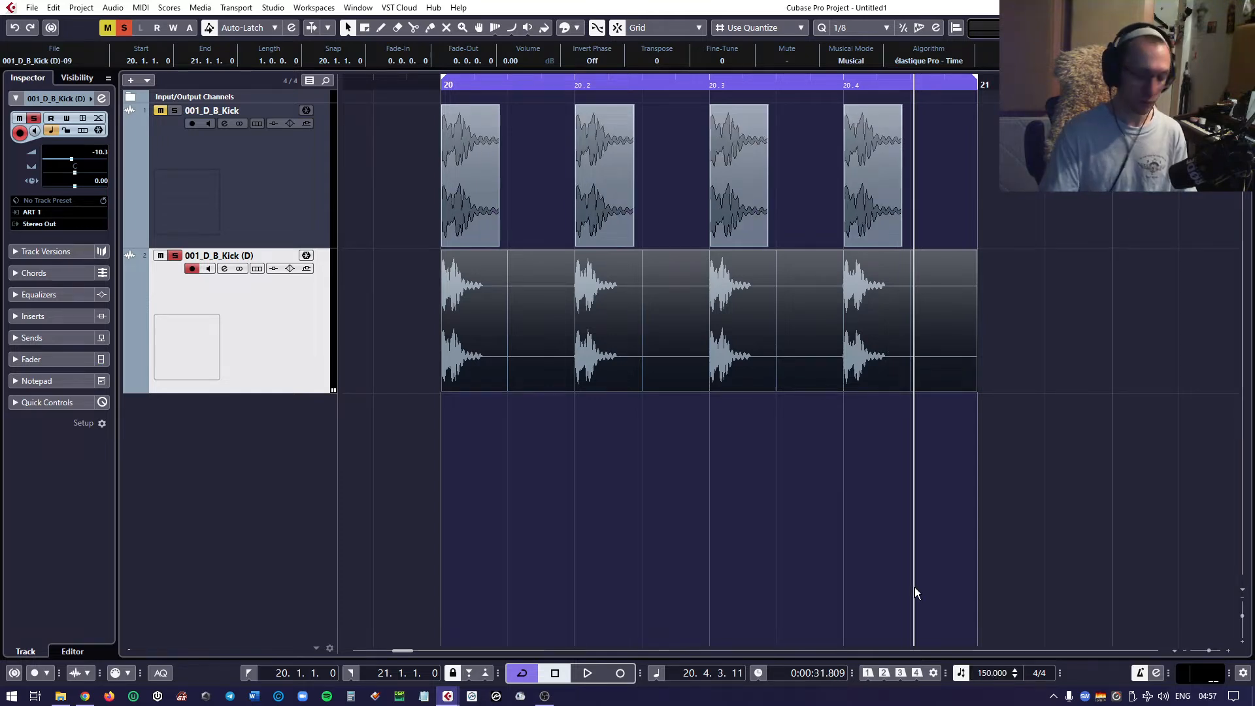
key("KP_1")
key("space")
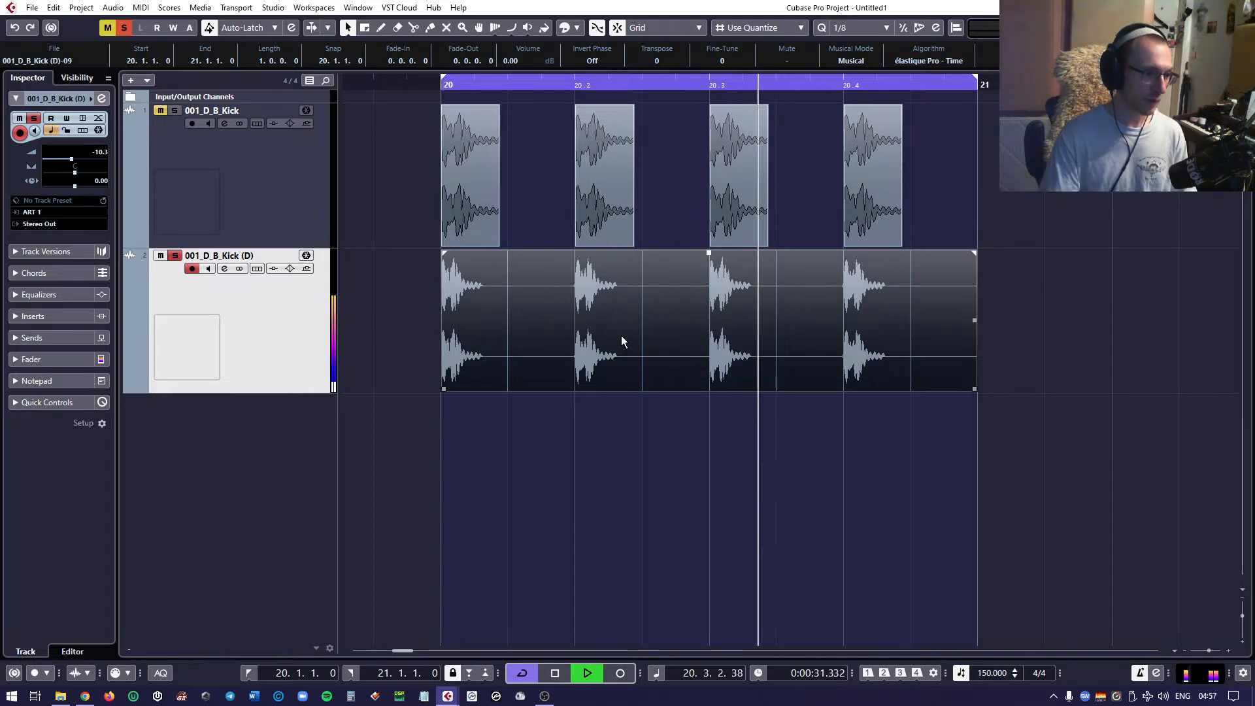
key("space")
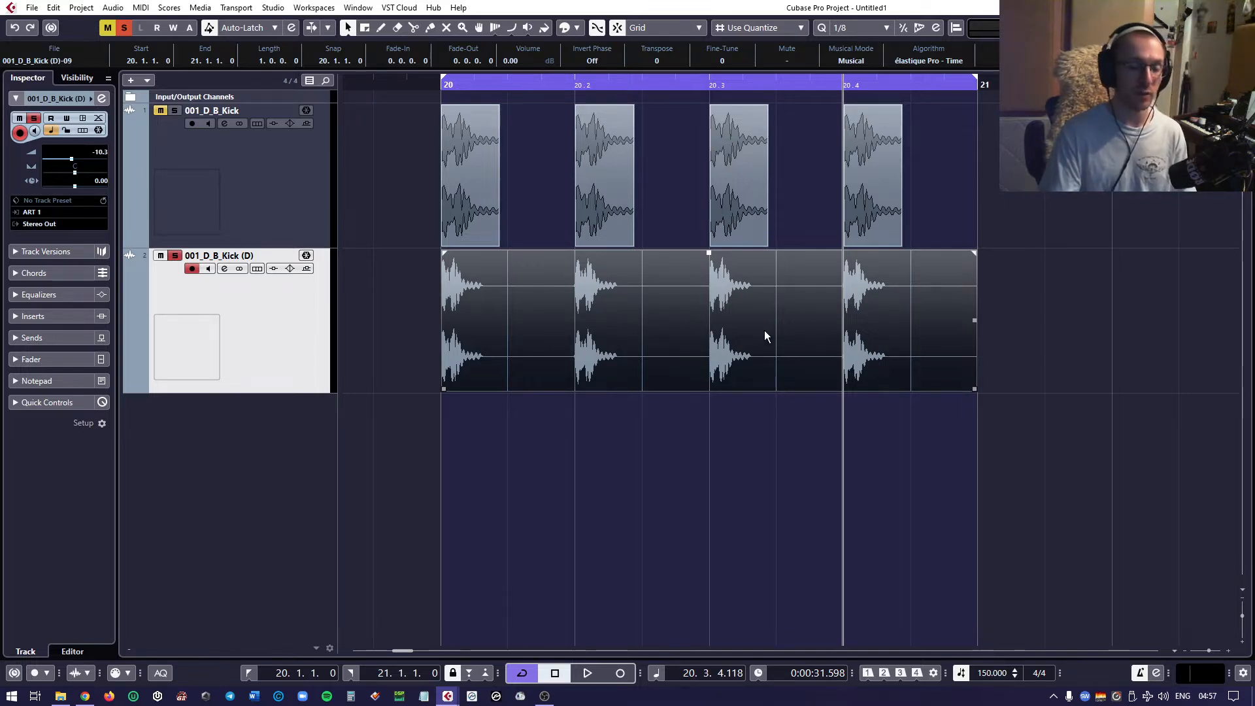
Set the project tempo to 110 BPM and undo the last three tempo changes
double_click(989, 672)
type("110")
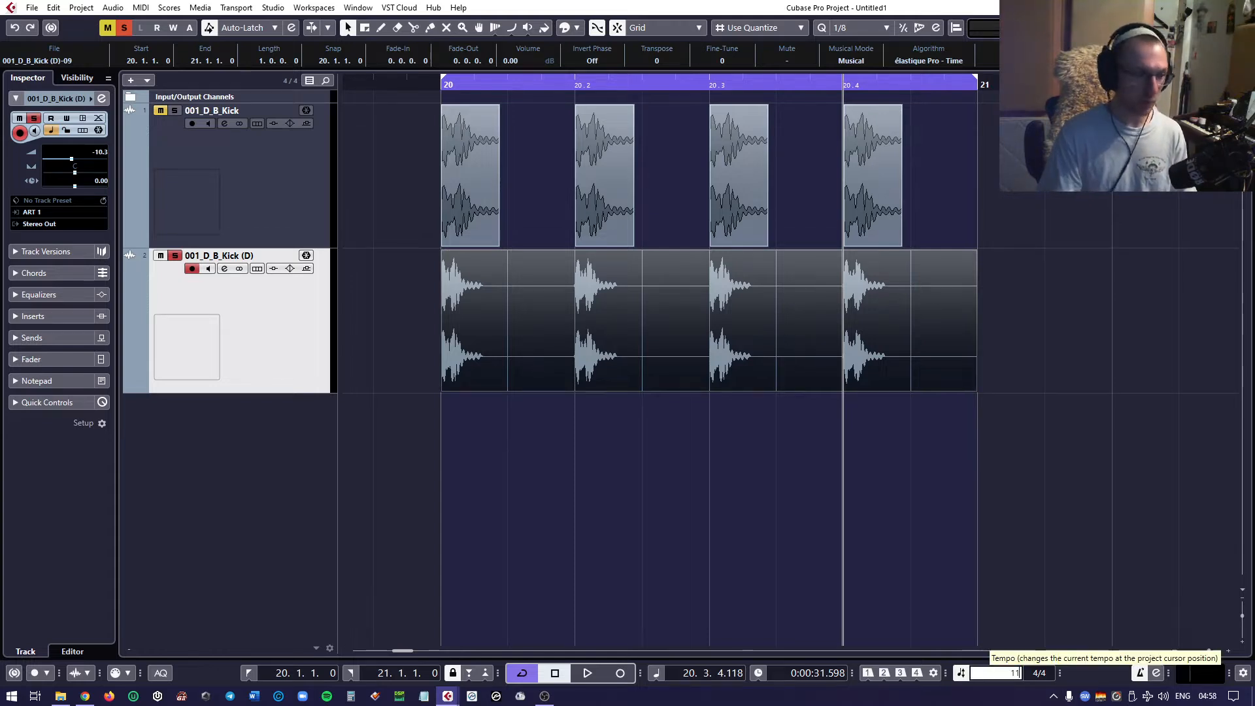
key("Return")
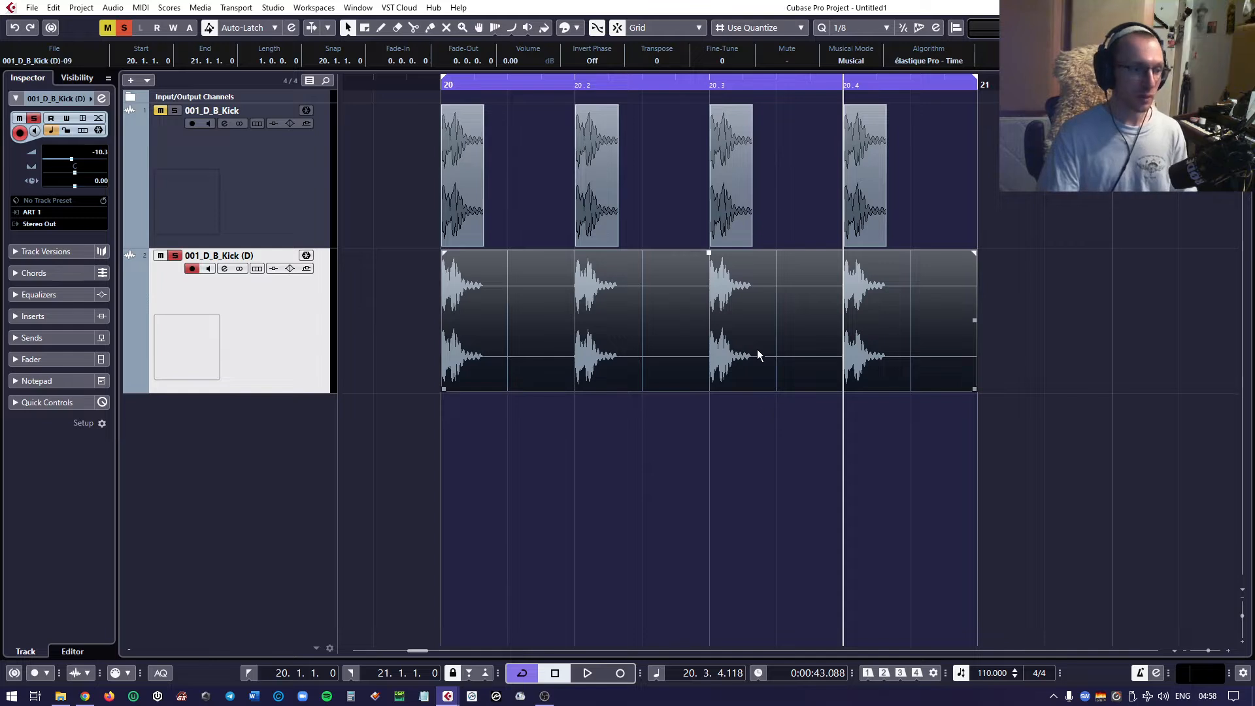
key("ctrl+z")
key("ctrl+z")
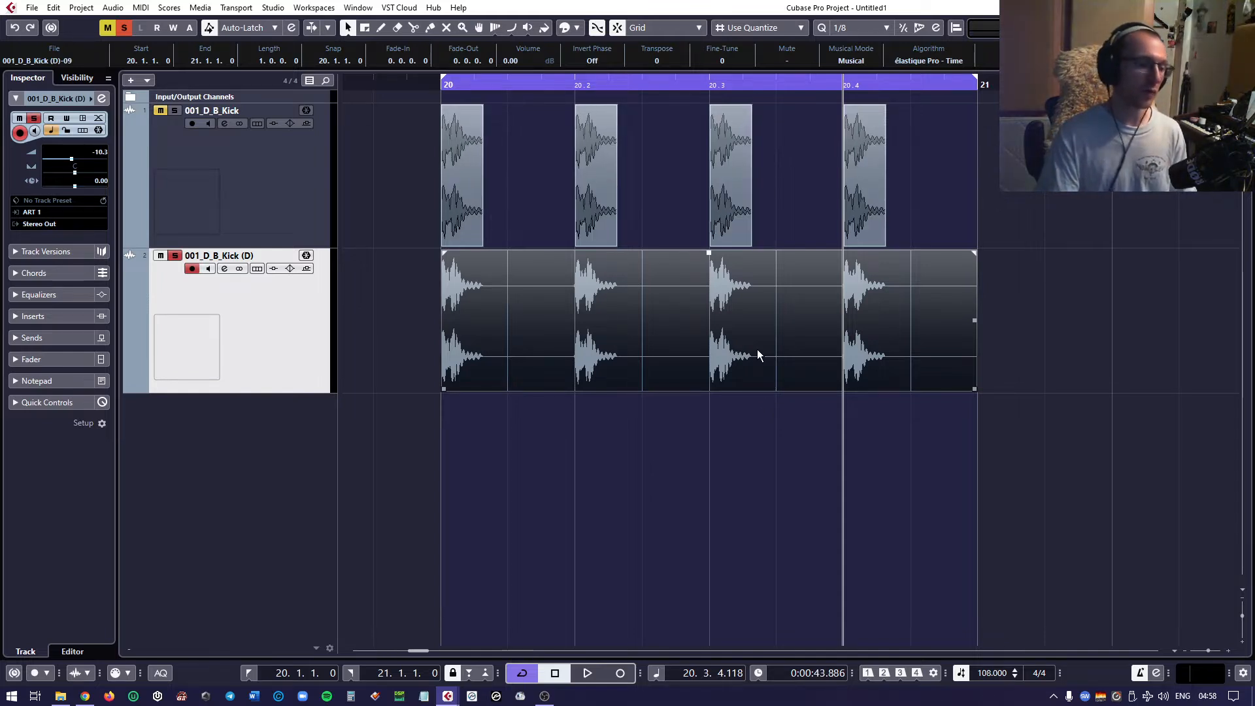
key("ctrl+z")
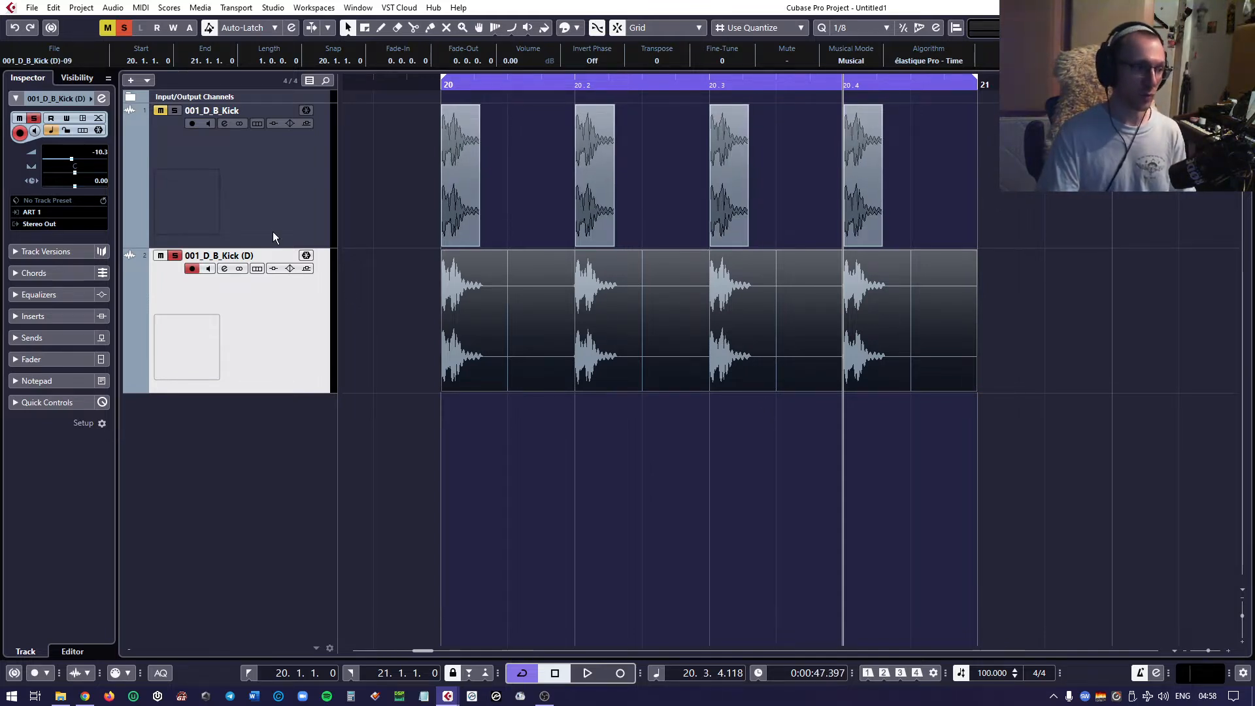
Select the original kick track and change its track colour to orange
left_click(273, 213)
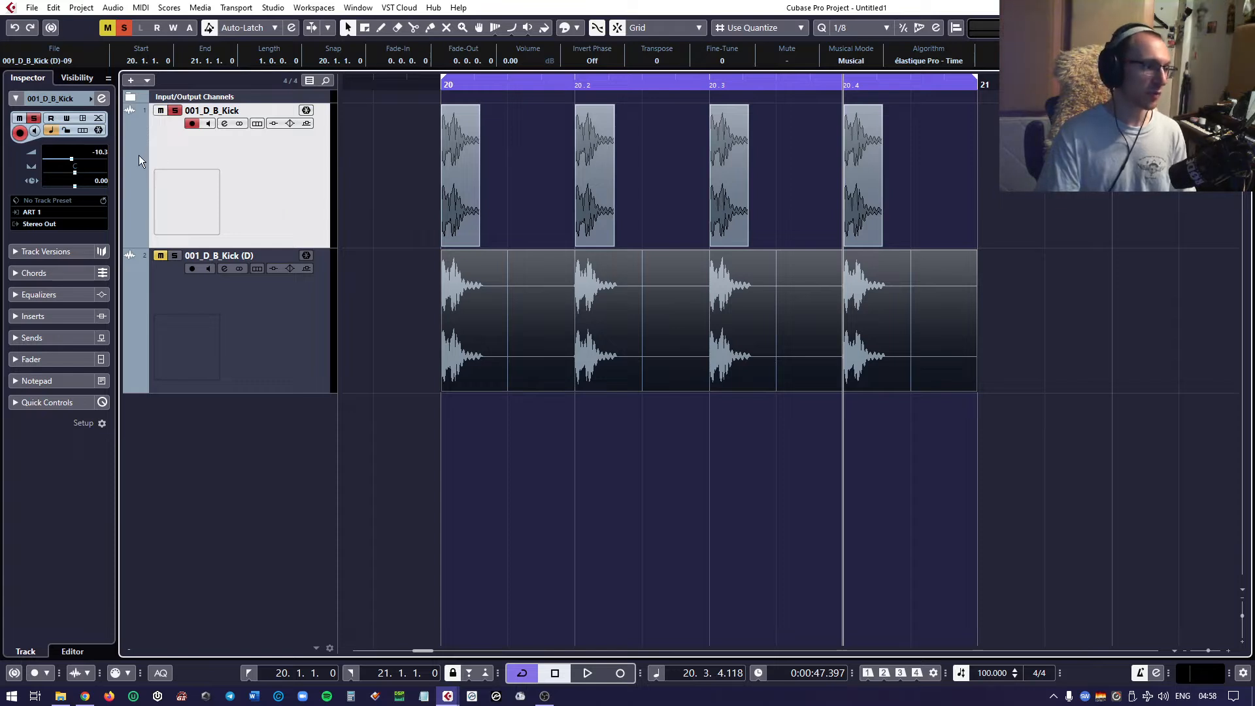
scroll(138, 155, "down", 1)
scroll(139, 155, "up", 1)
scroll(138, 155, "down", 3)
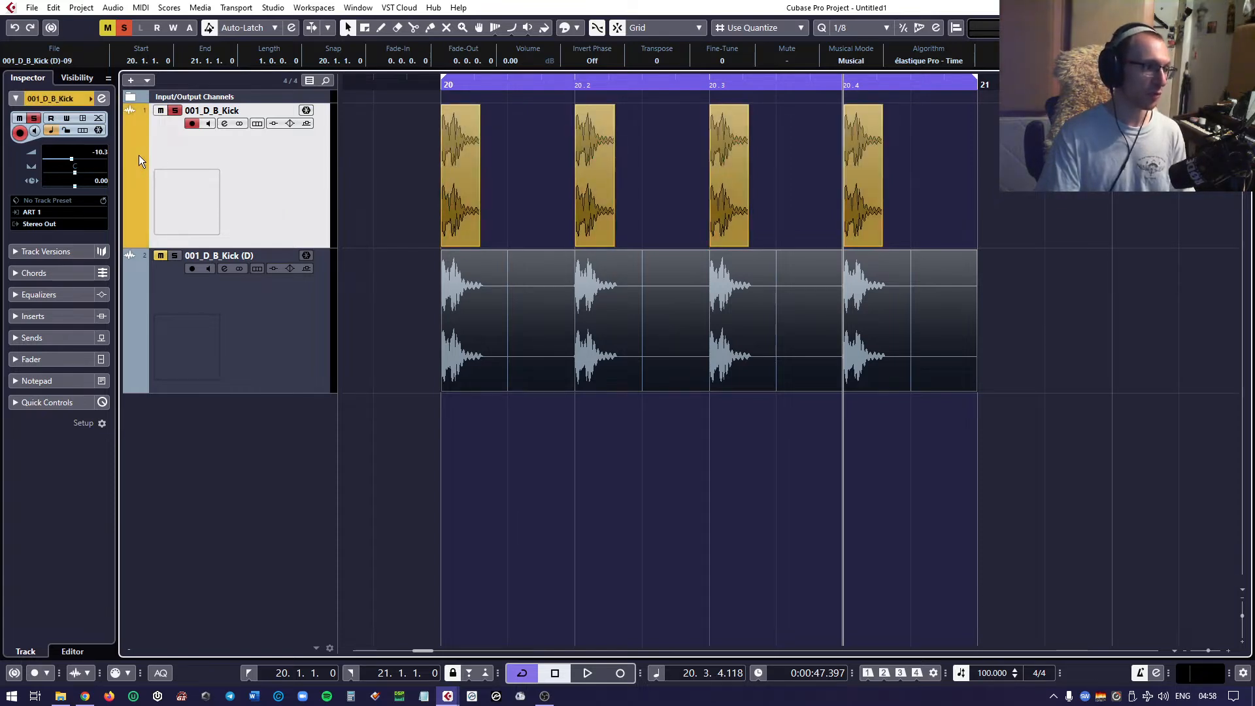
scroll(139, 155, "down", 2)
scroll(139, 155, "up", 1)
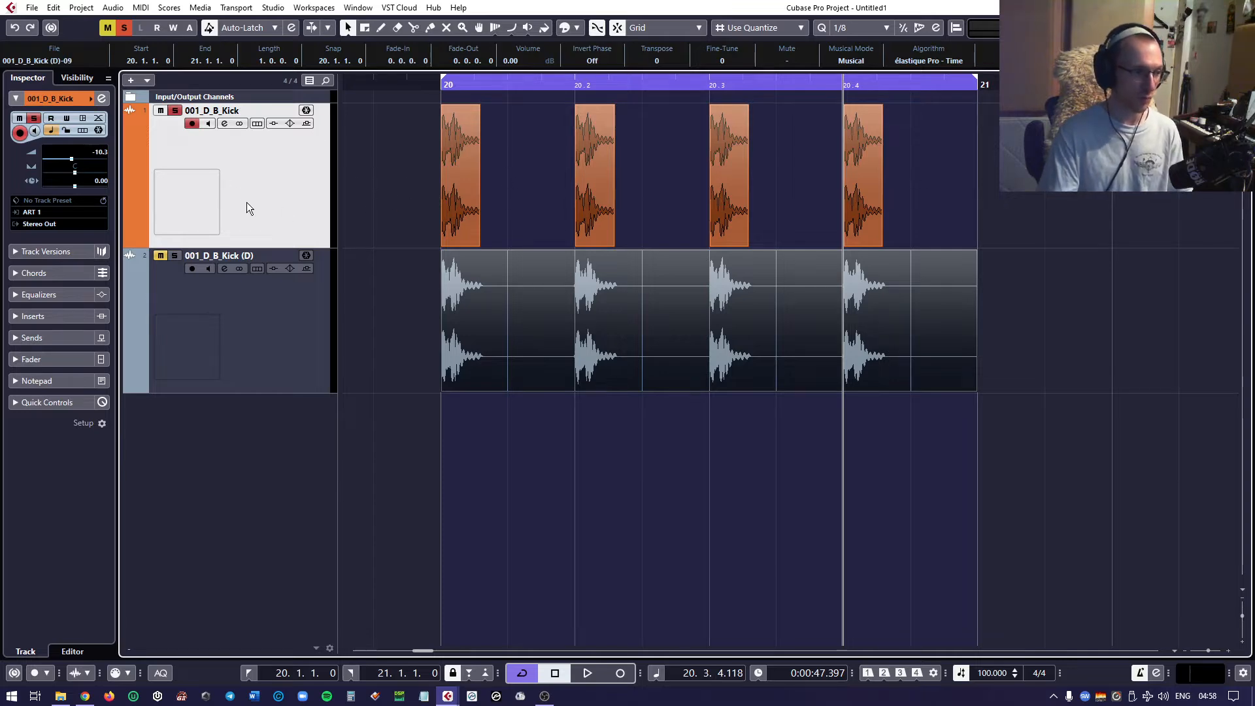
Inspect the phase invert control in the original kick track's channel settings and close them
left_click(105, 99)
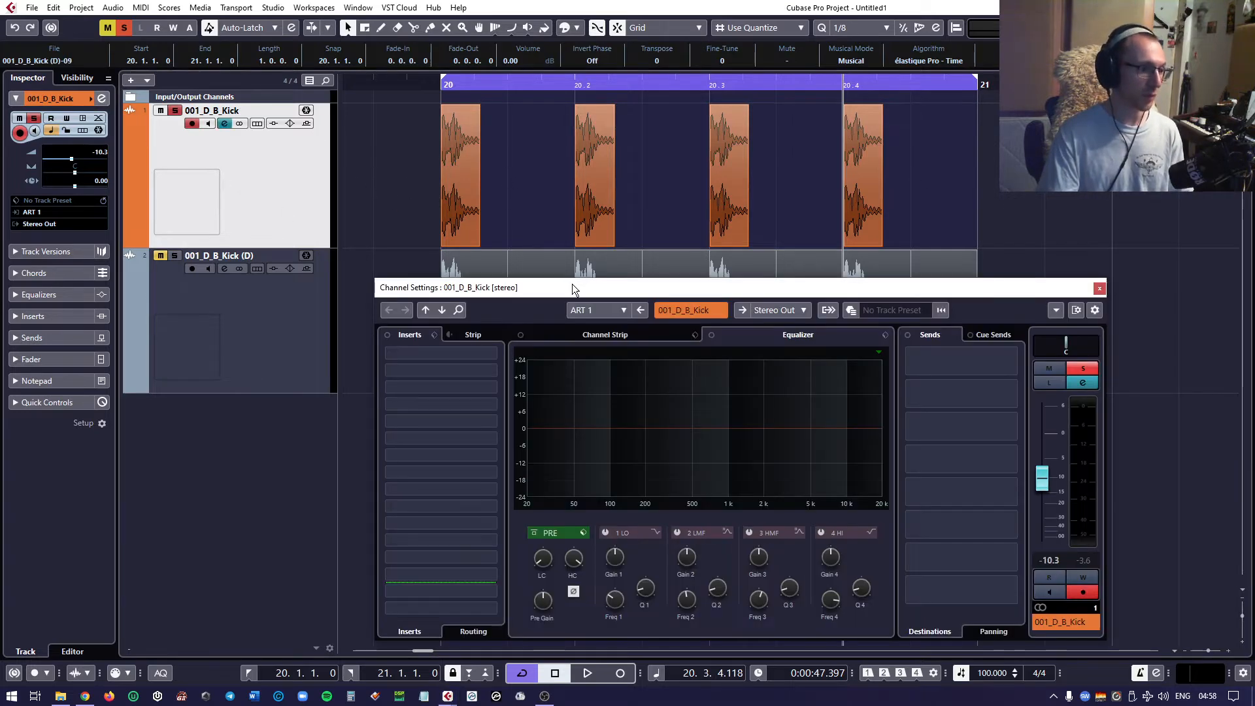
left_click_drag(571, 284, 507, 74)
left_click(510, 383)
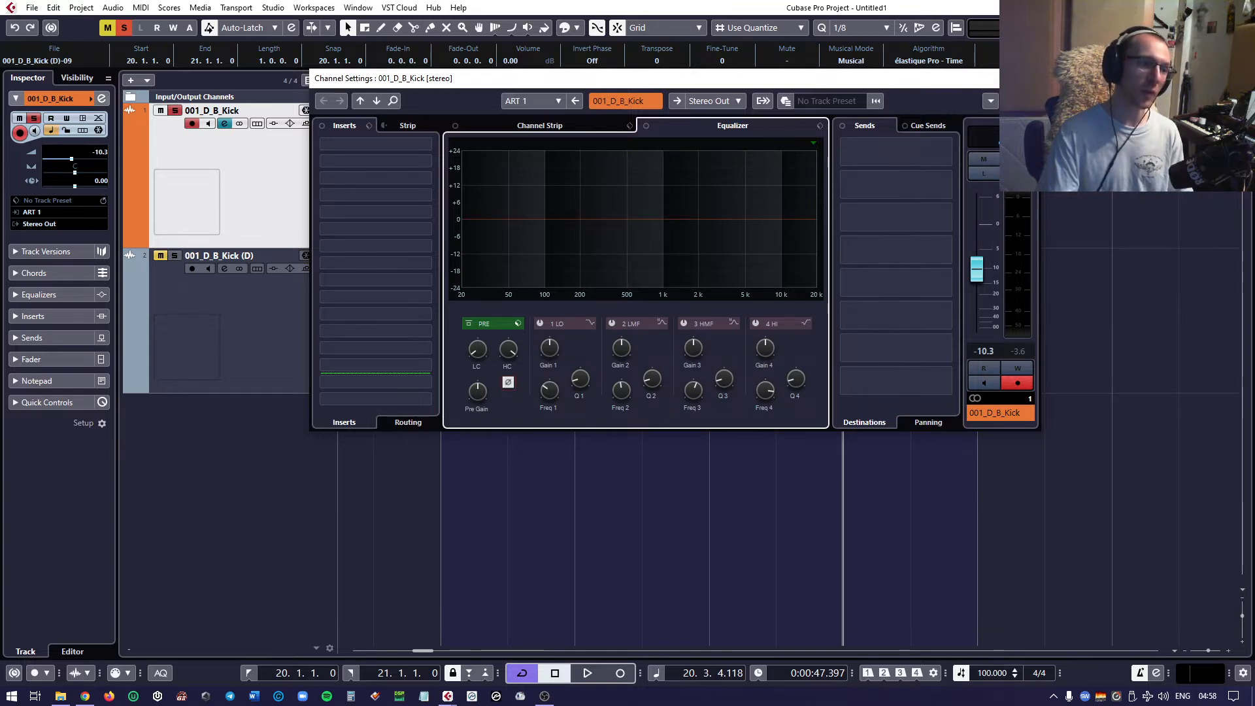
left_click(1028, 79)
Select both kick tracks and play them together from the start of bar 20
left_click(246, 323, "shift")
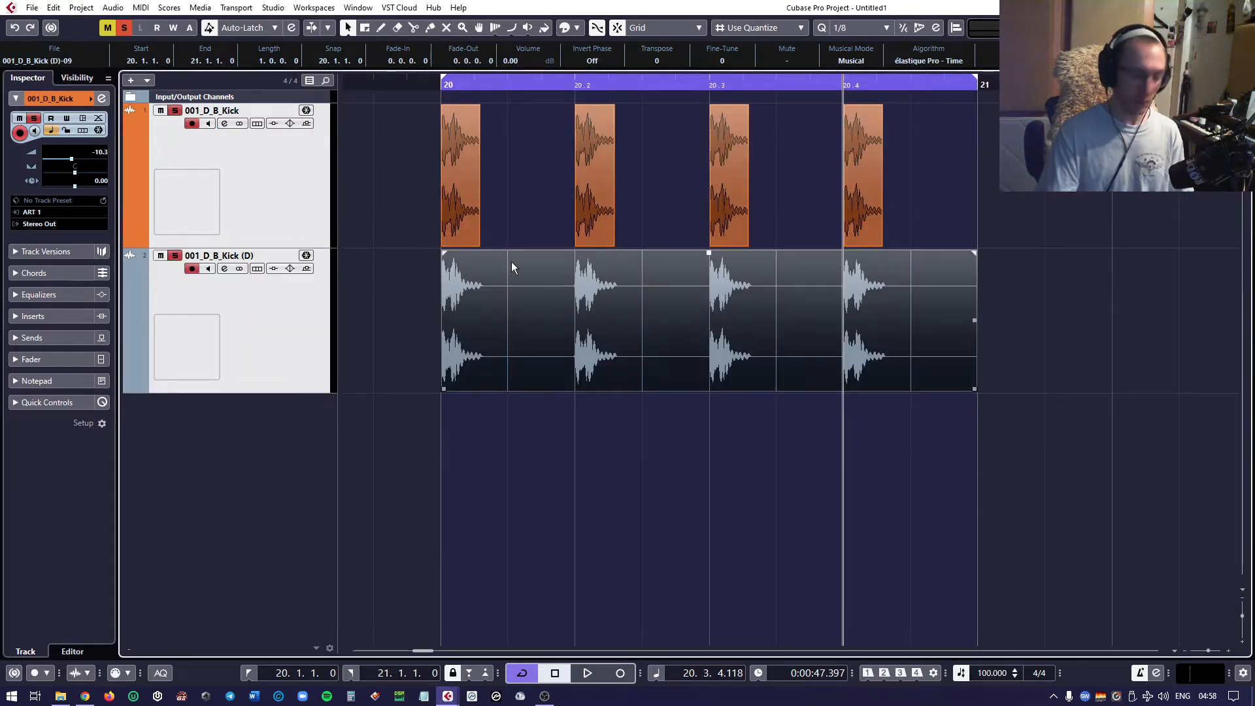
key("space")
left_click(944, 640)
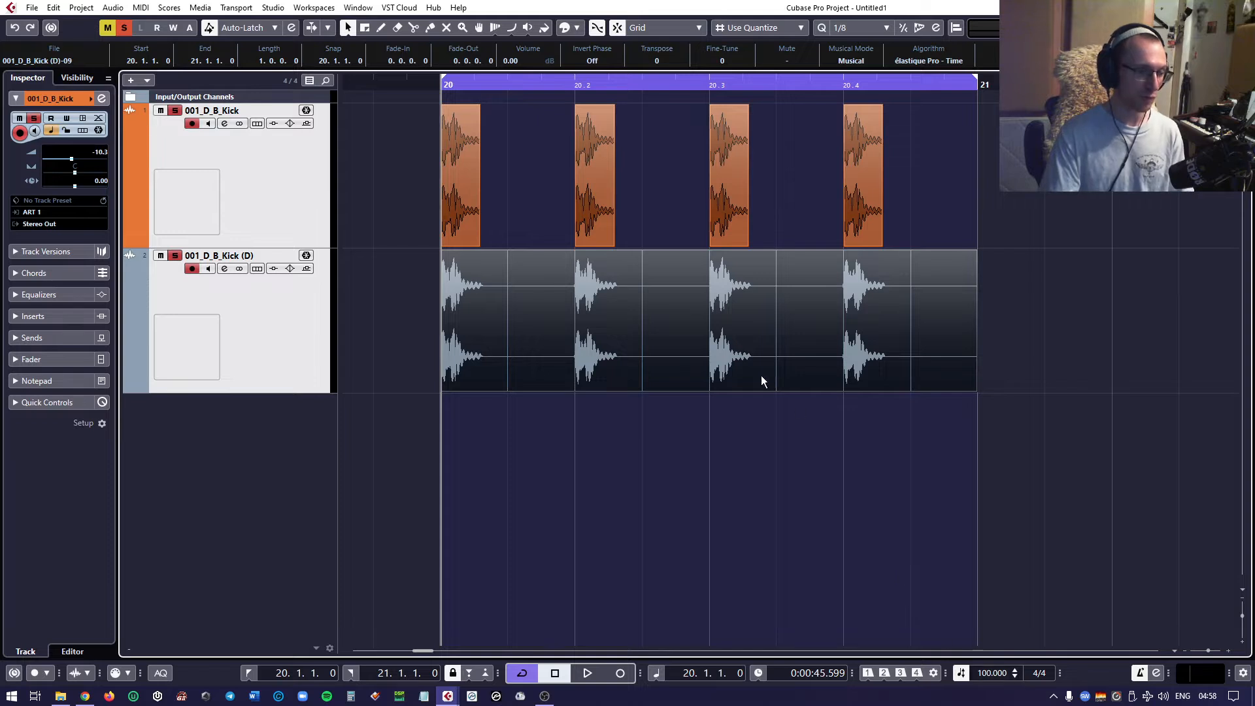
key("space")
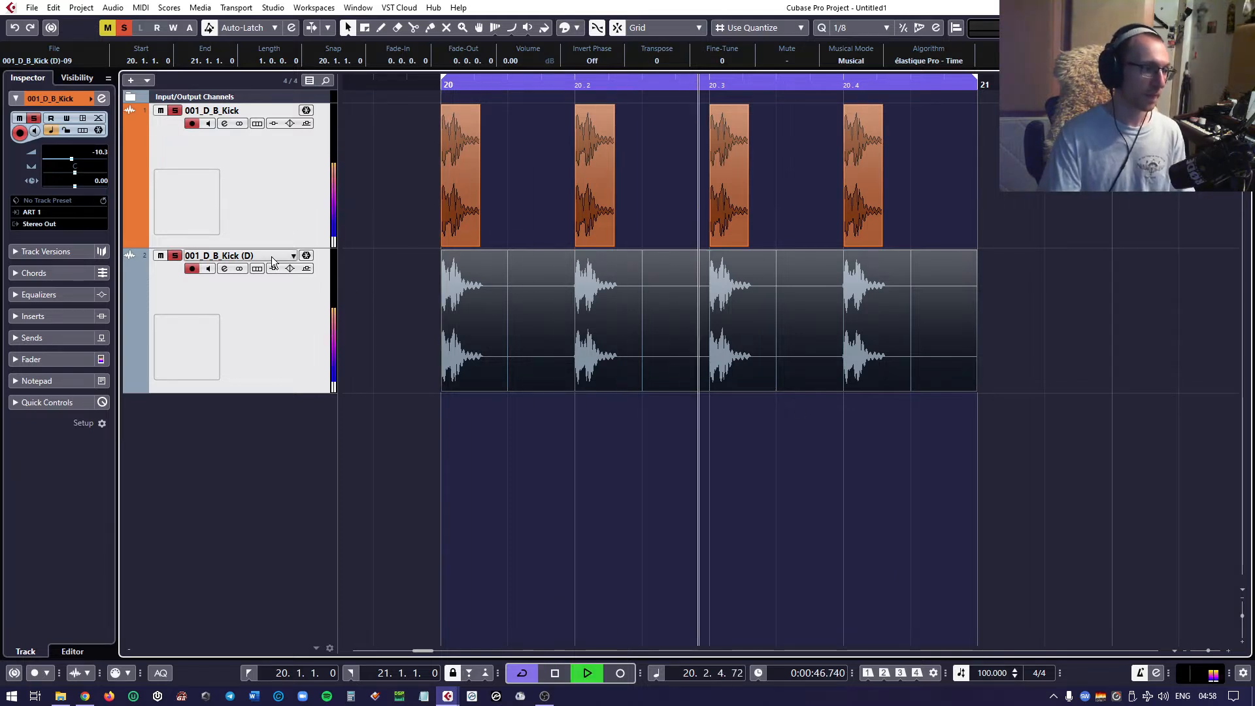
key("space")
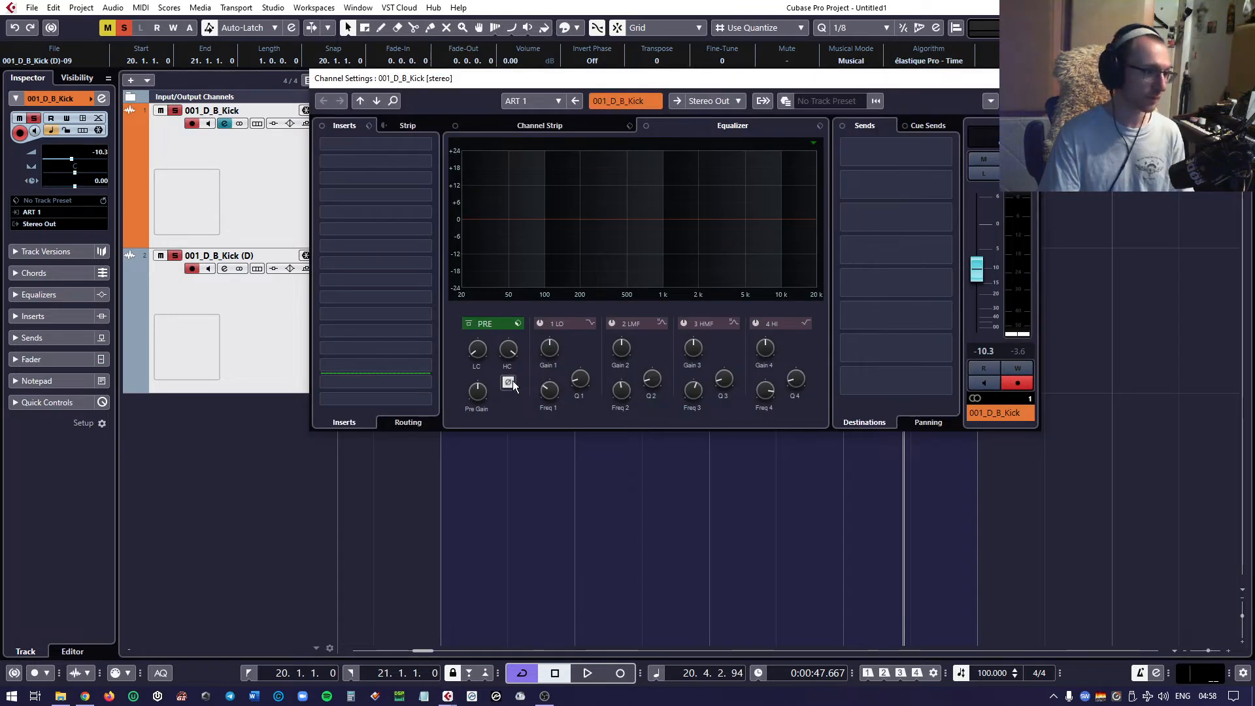
Invert the phase of the original kick track and play both tracks together from the start of bar 20
left_click(511, 381)
key("KP_1")
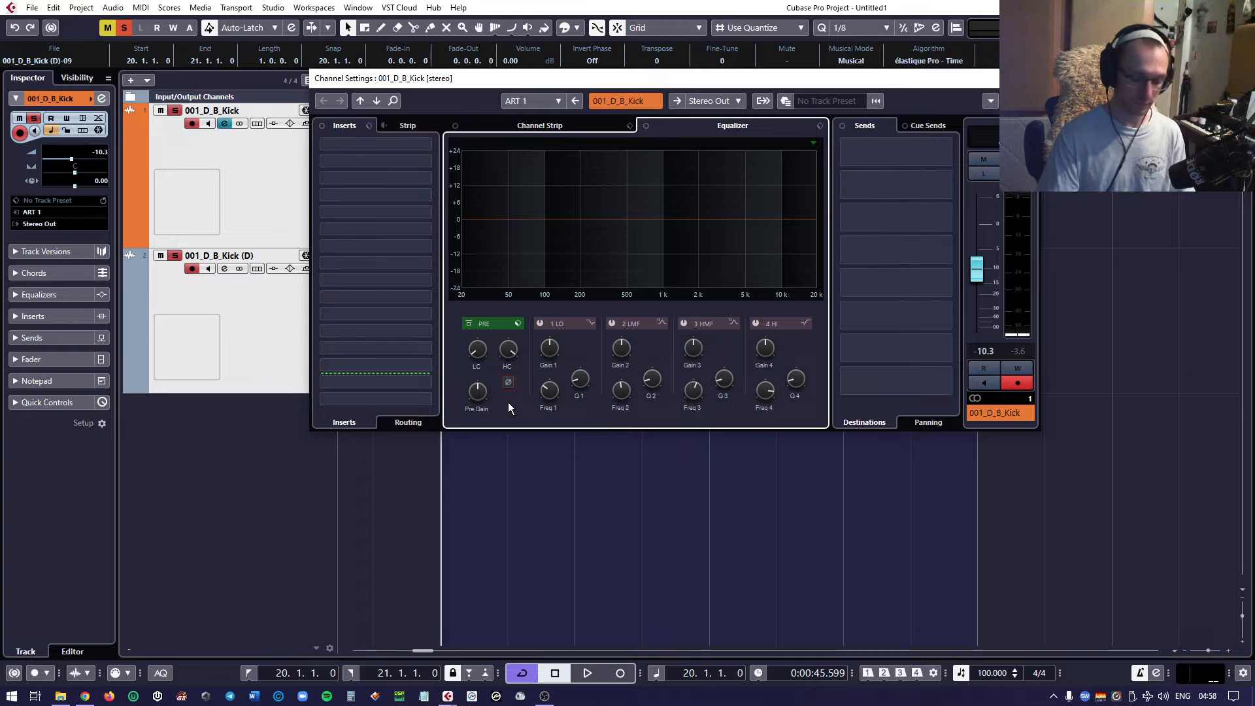
key("space")
key("space")
left_click(1027, 79)
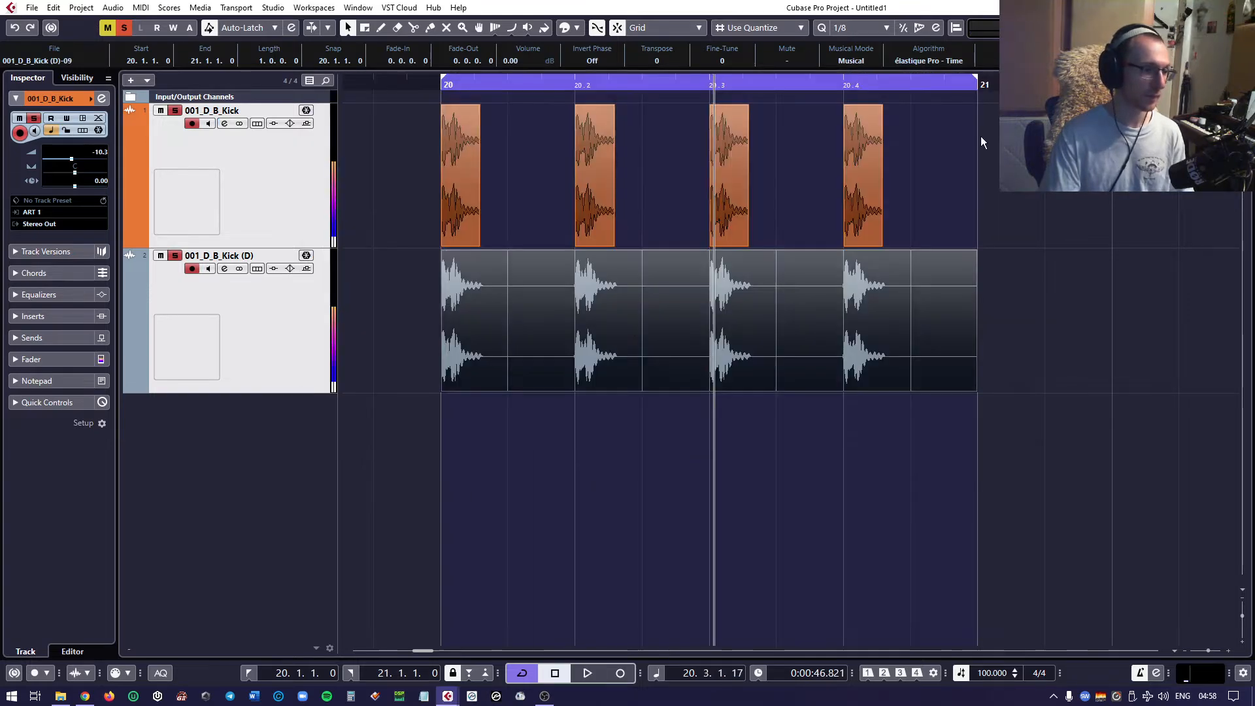
Check the phase invert state in the duplicated kick track's channel settings
left_click(247, 330)
left_click(100, 98)
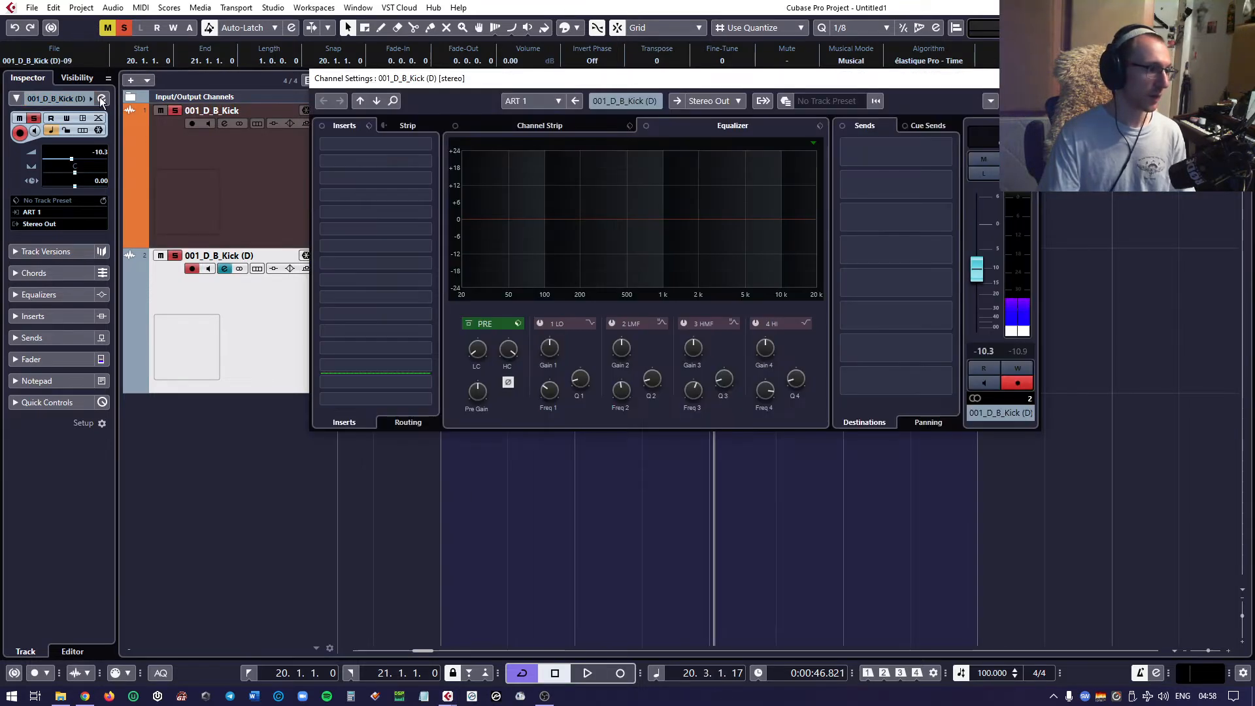
left_click(100, 97)
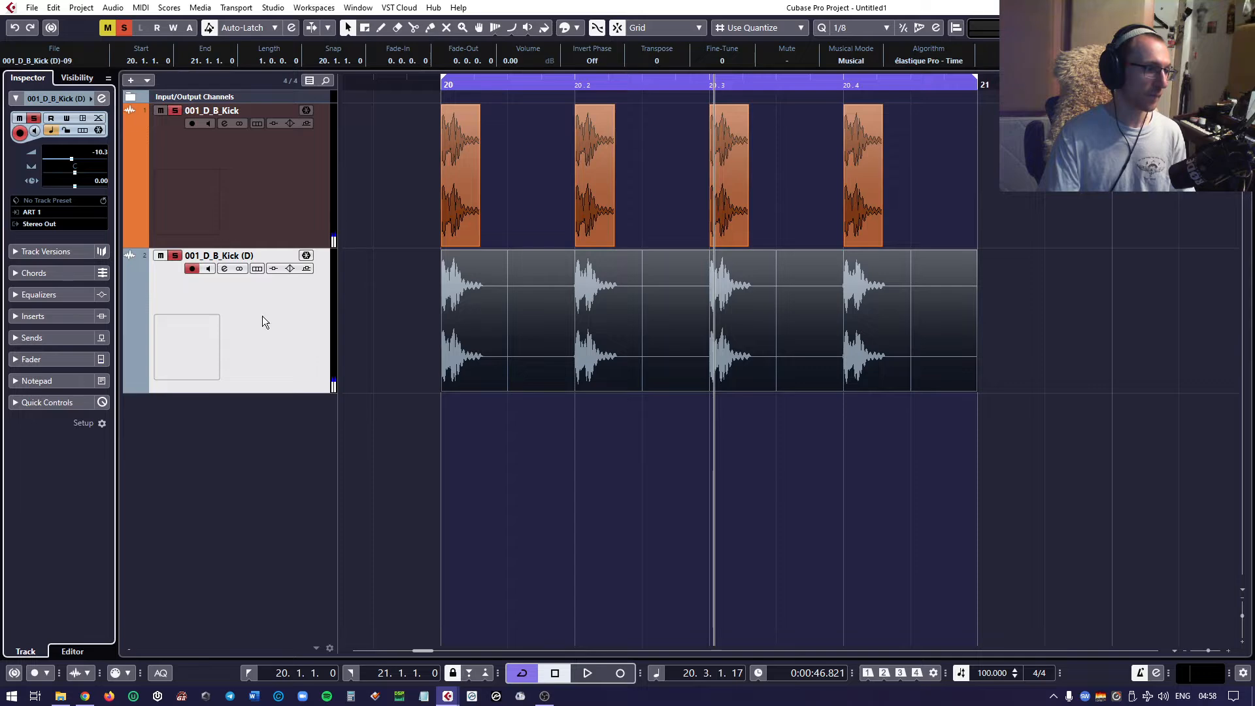
left_click(101, 97)
Turn off phase inversion on the original kick track and select the duplicated kick track
left_click(248, 178)
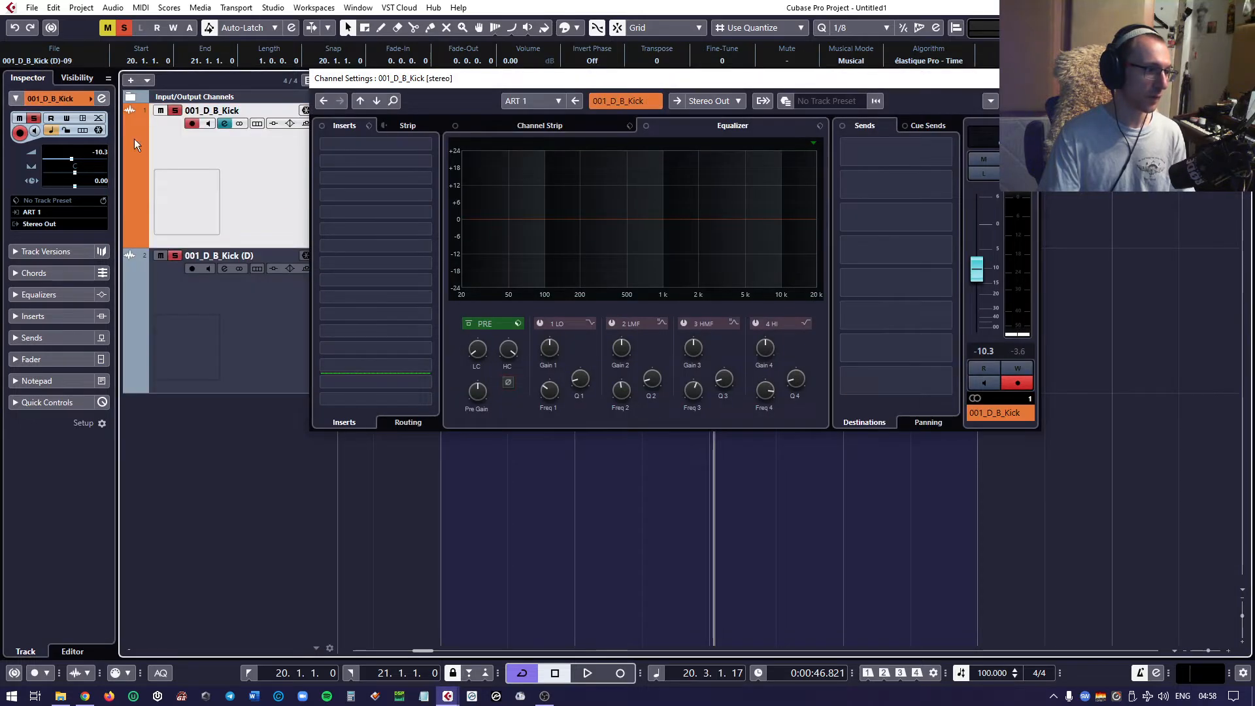
left_click(100, 98)
left_click(101, 98)
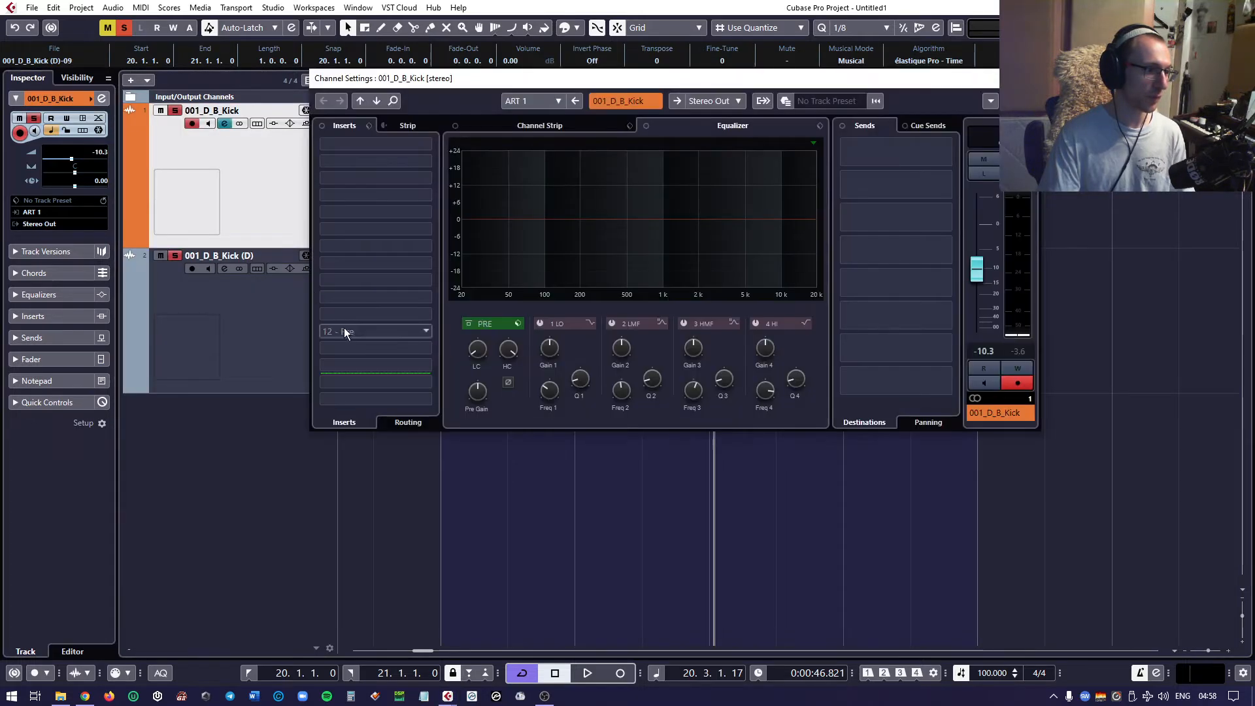
left_click(508, 382)
left_click(1026, 77)
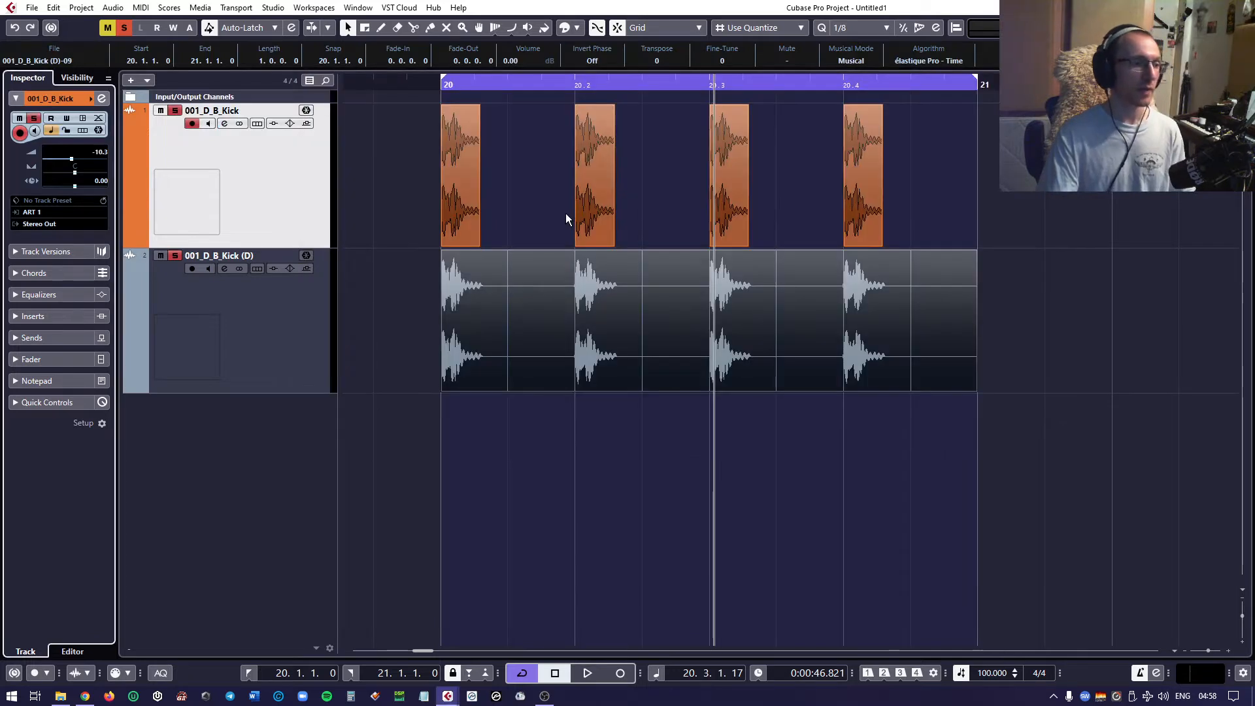
left_click(238, 167)
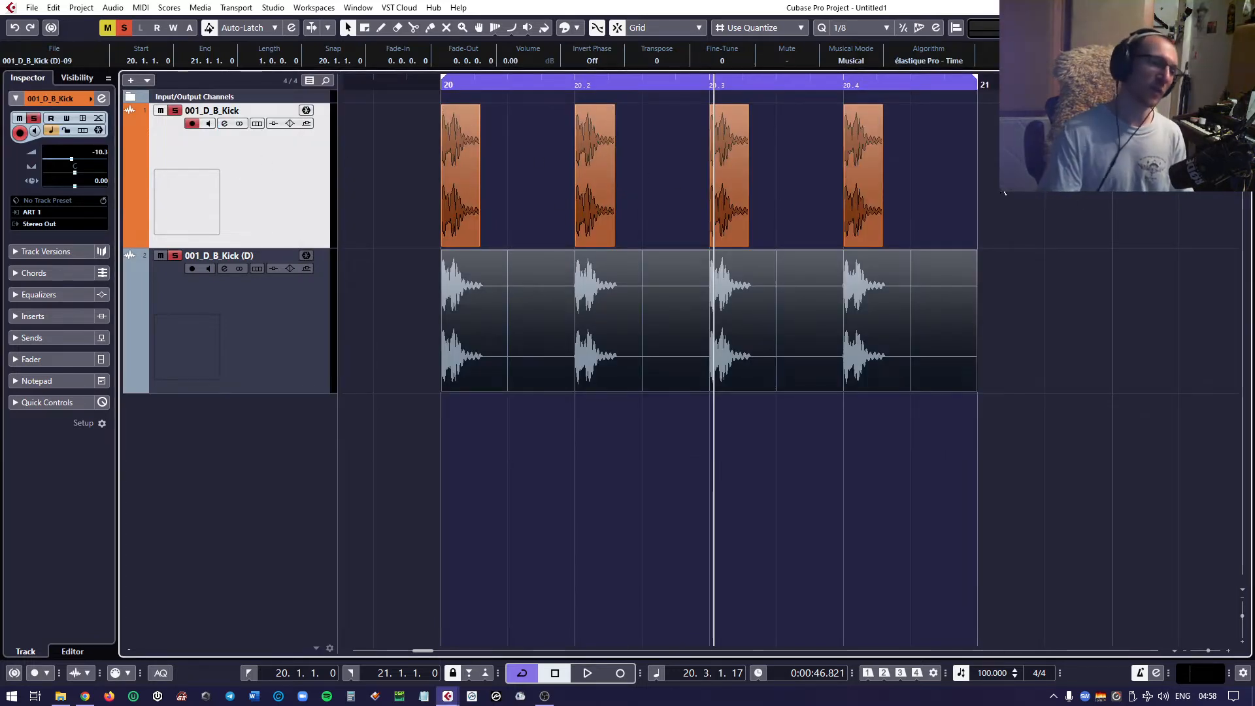
left_click(271, 320)
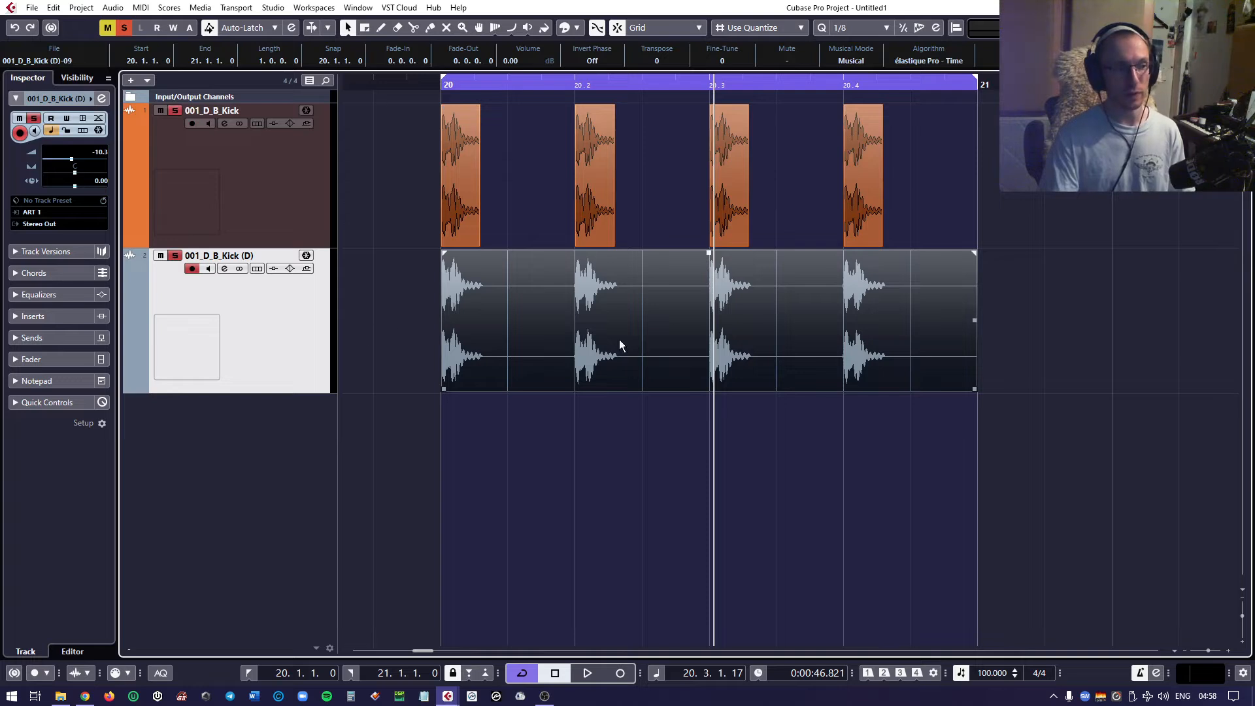
Play both kick tracks together from the start of bar 20 with phase inversion off
key("KP_1")
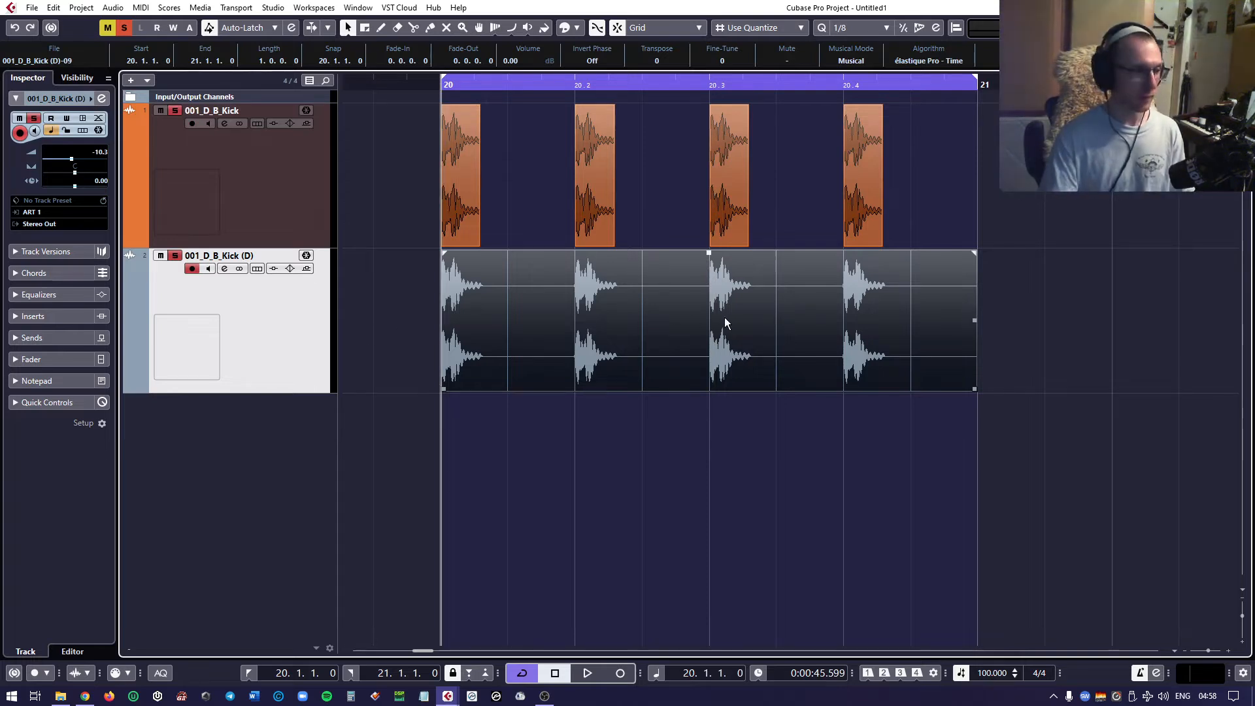
key("space")
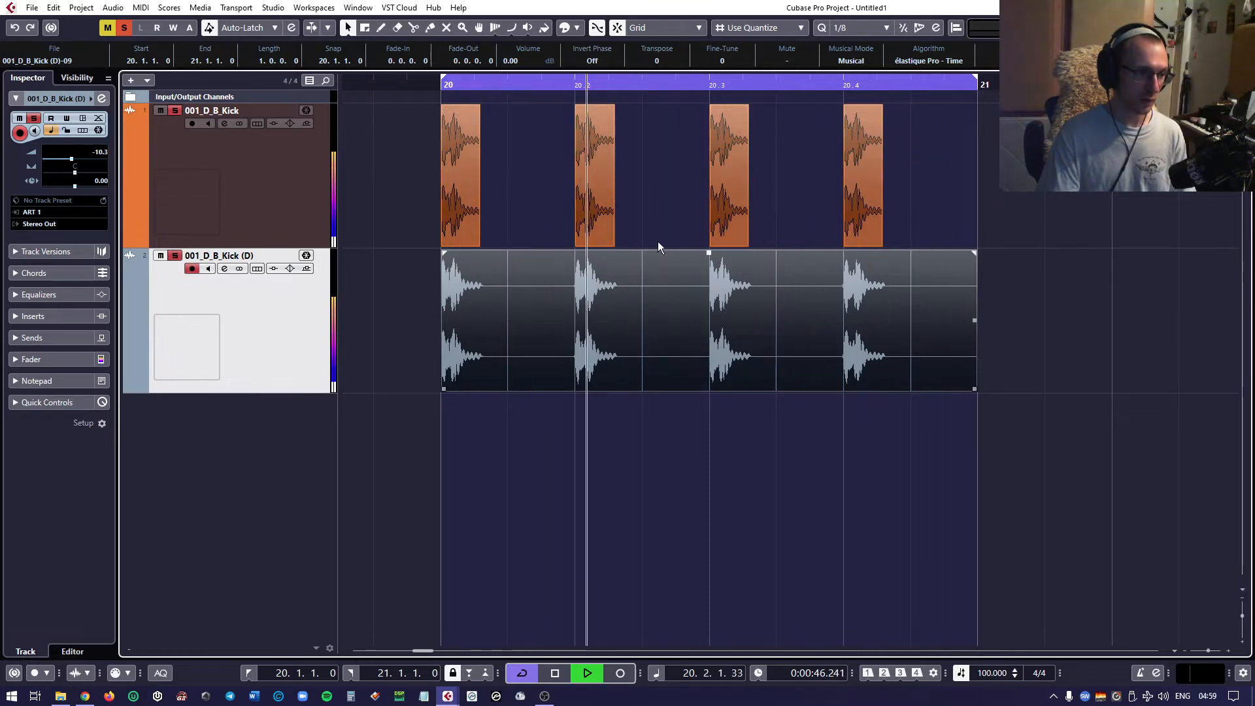
key("space")
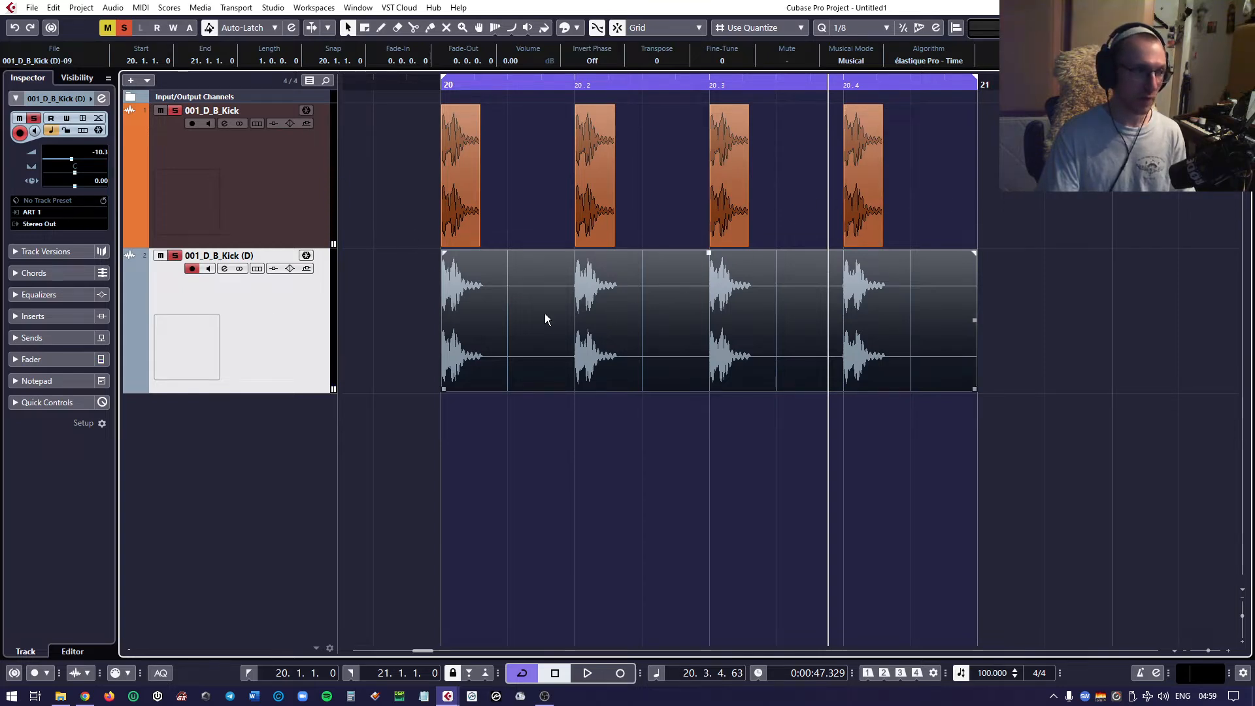
key("space")
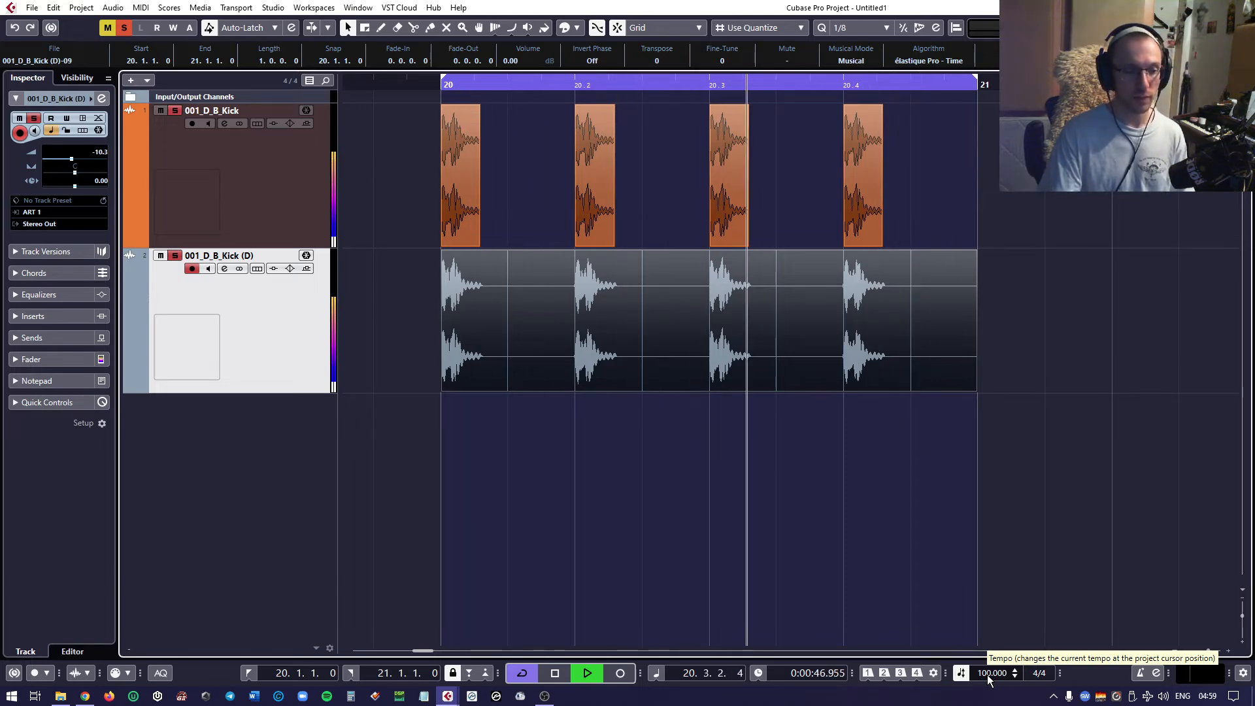
Raise the project tempo to 101 BPM, stop playback and compare the kick waveforms on both tracks
scroll(989, 680, "up", 1)
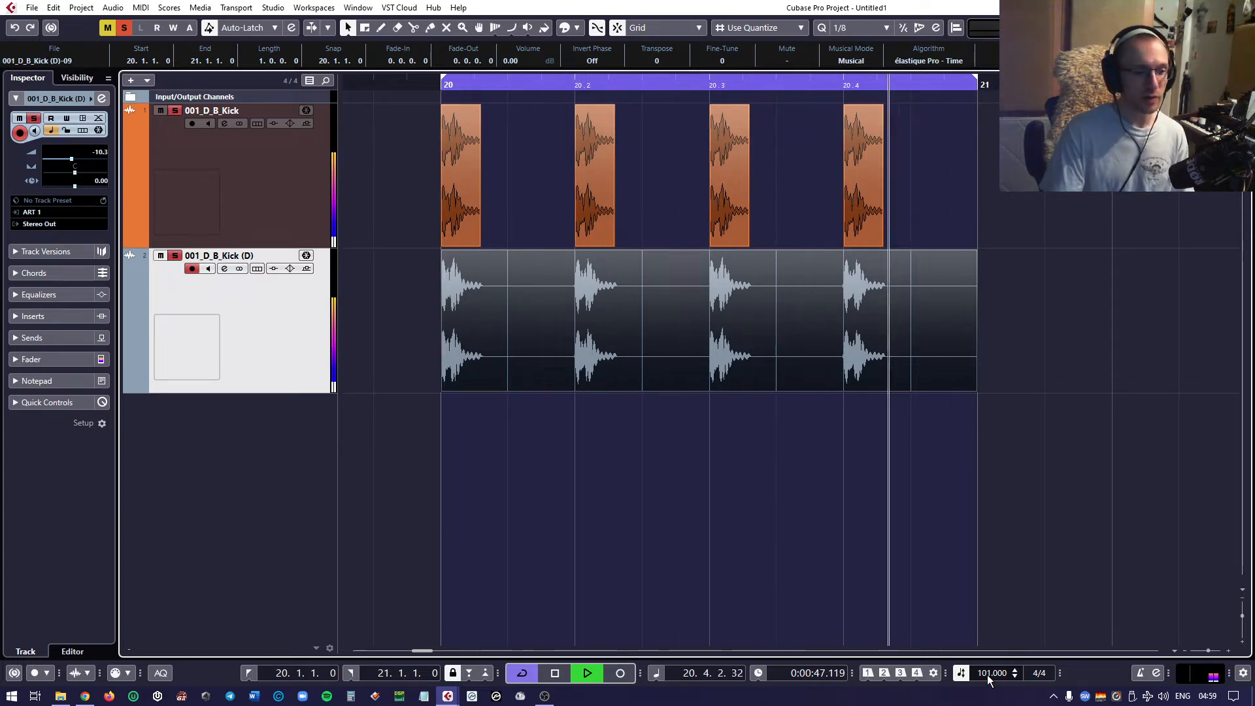
key("space")
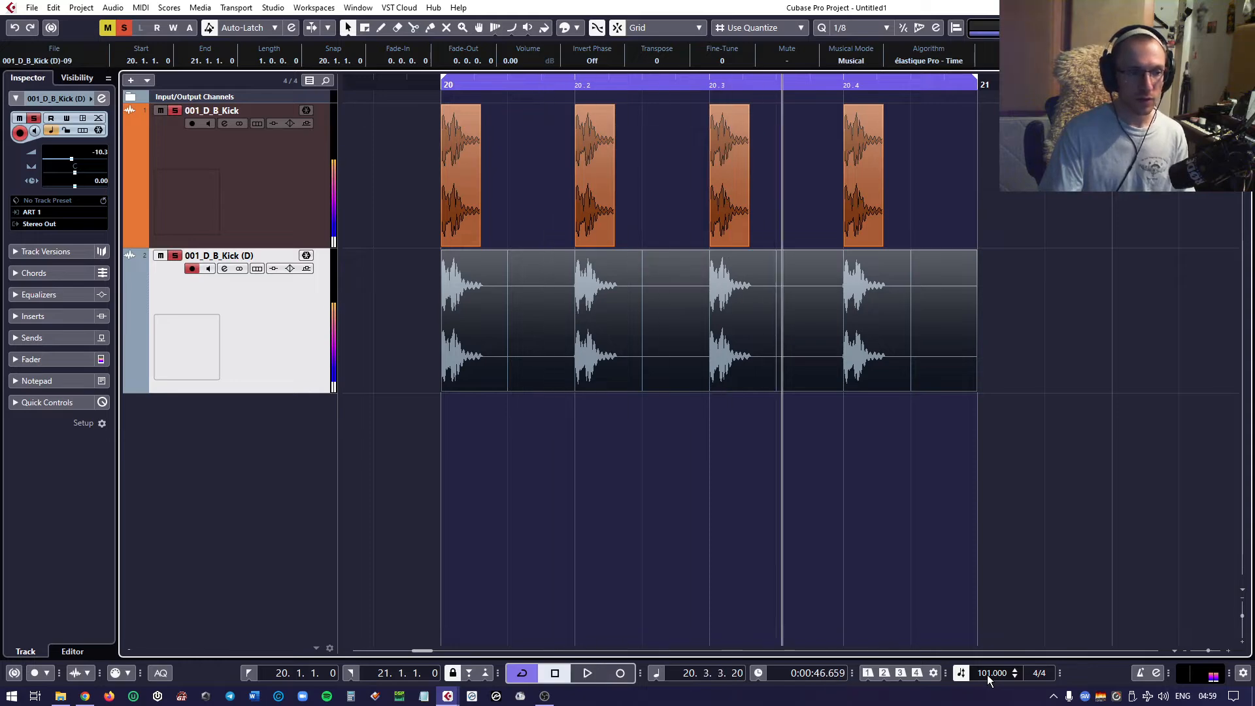
scroll(457, 312, "up", 5)
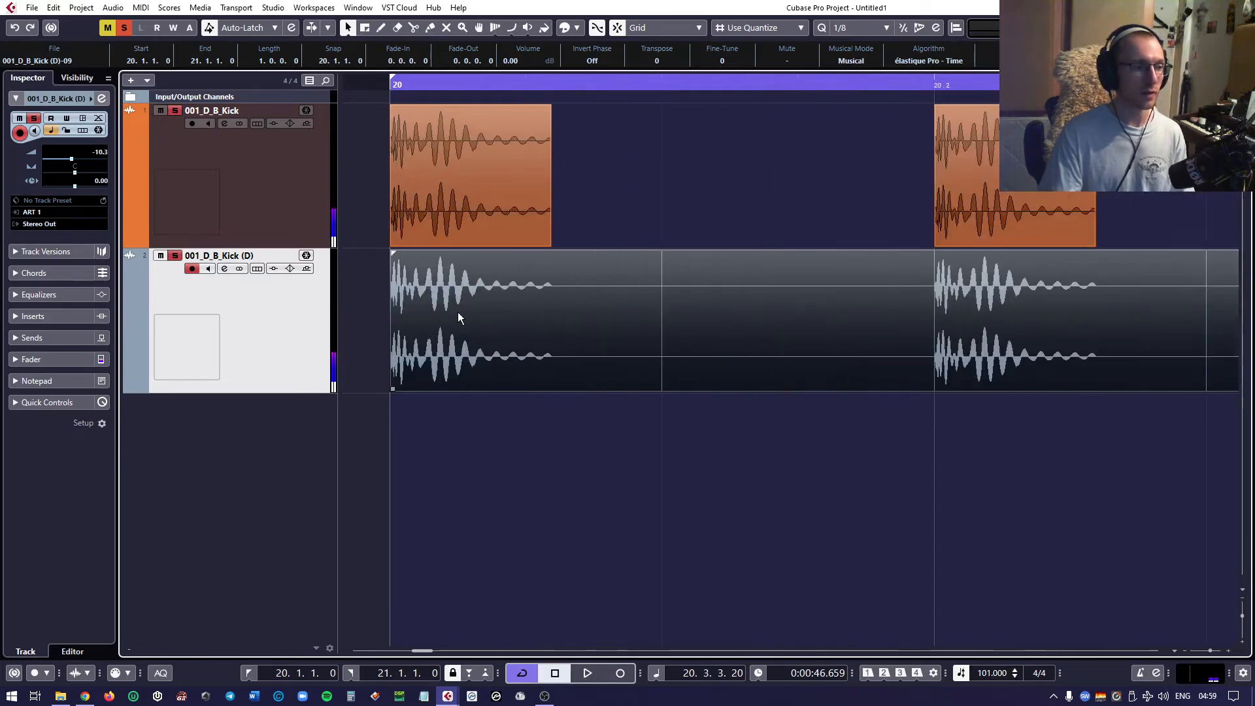
scroll(561, 311, "left", 3)
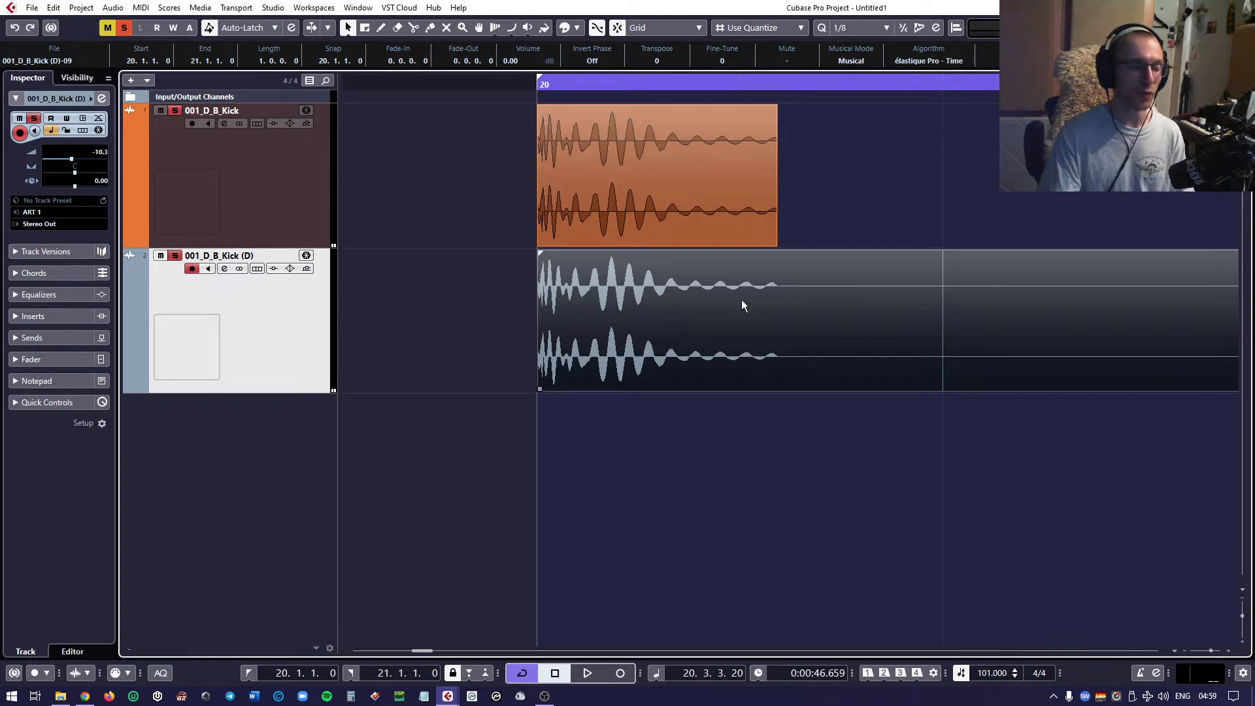
scroll(680, 333, "down", 5)
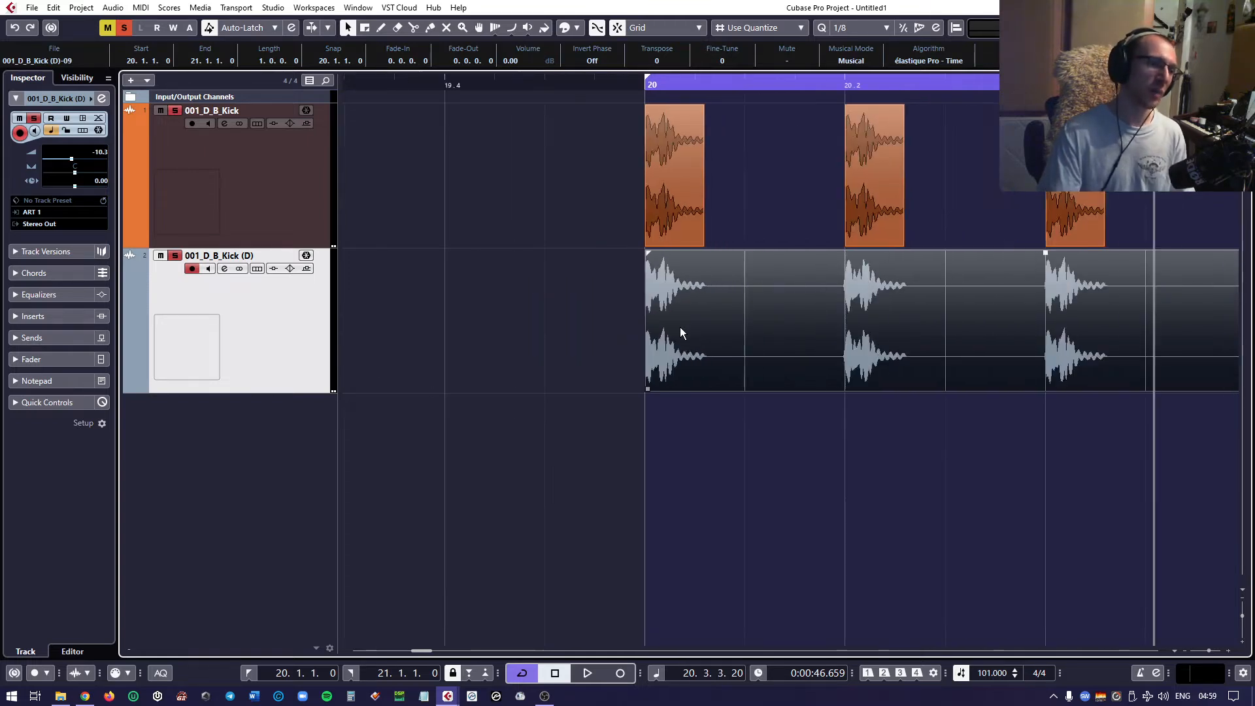
scroll(680, 333, "right", 2)
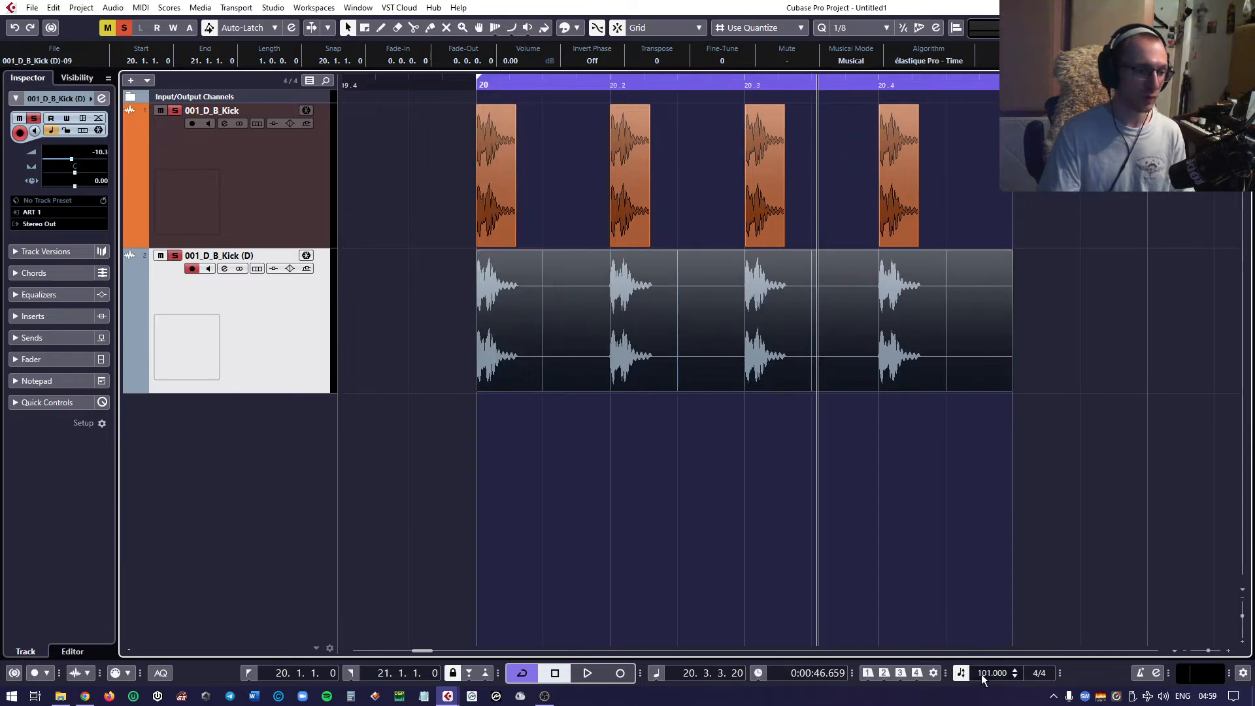
Set the project tempo to 120 BPM and play both kick tracks
scroll(989, 676, "down", 1)
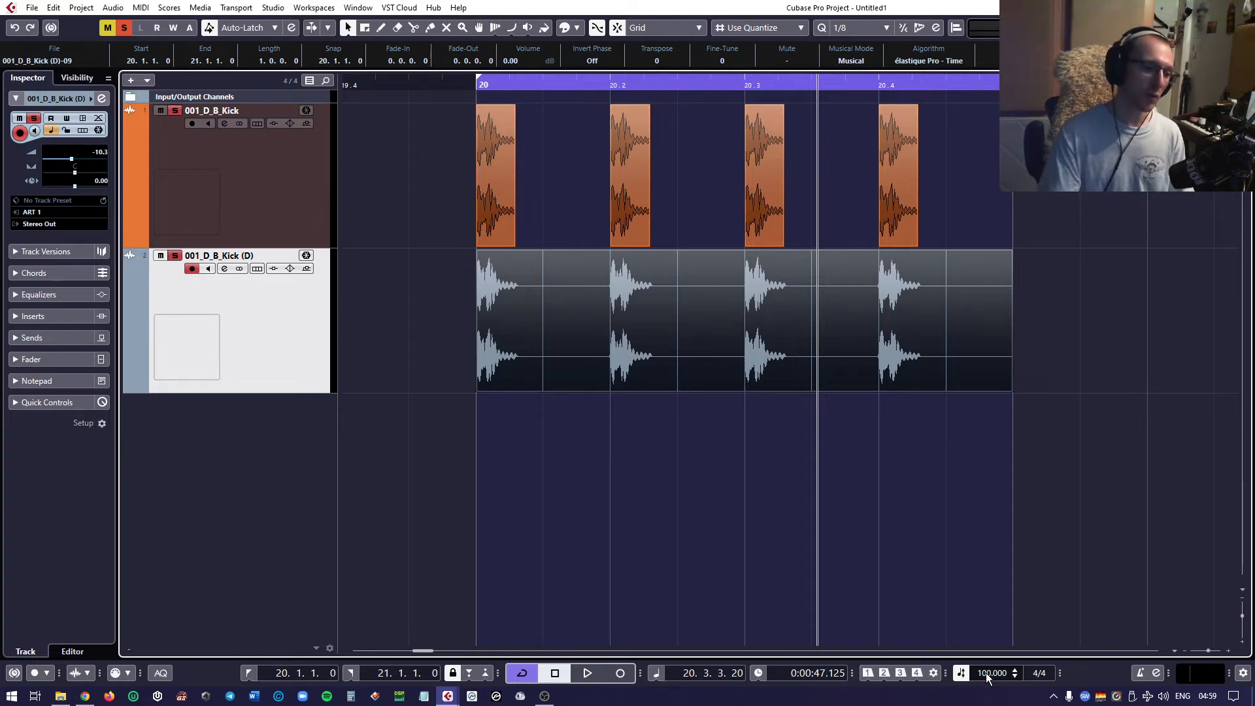
scroll(988, 678, "up", 19)
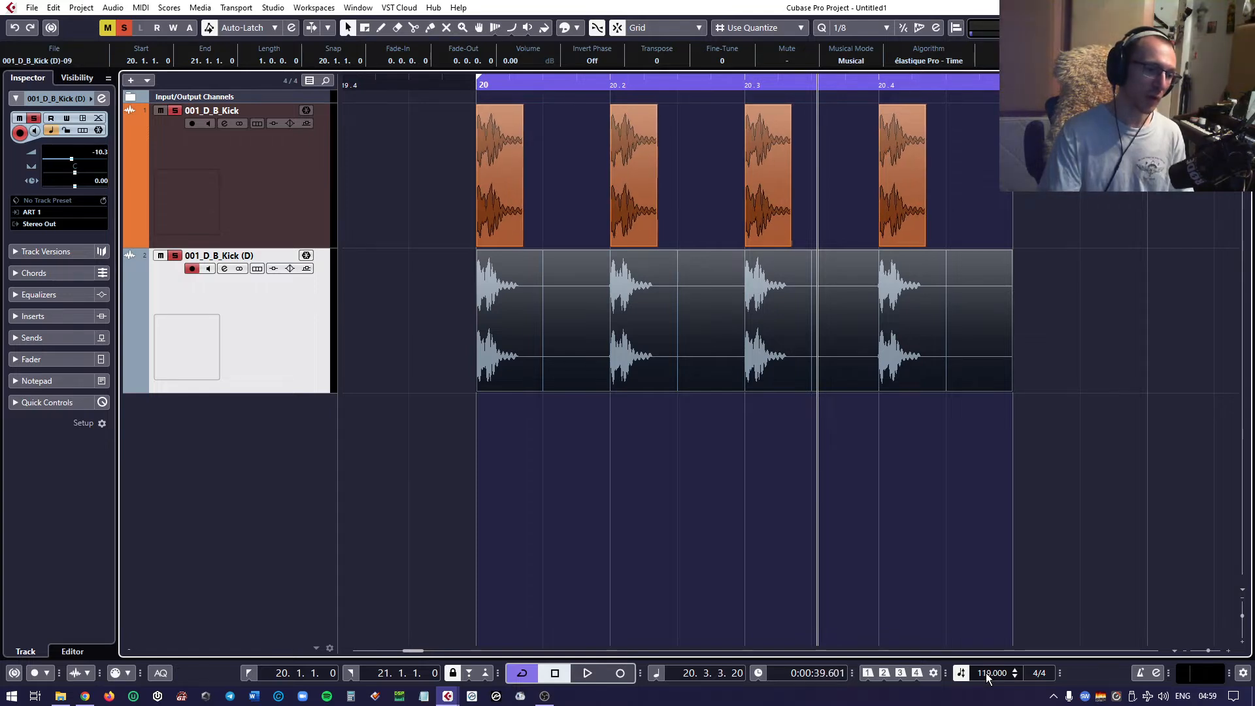
scroll(988, 678, "up", 1)
key("space")
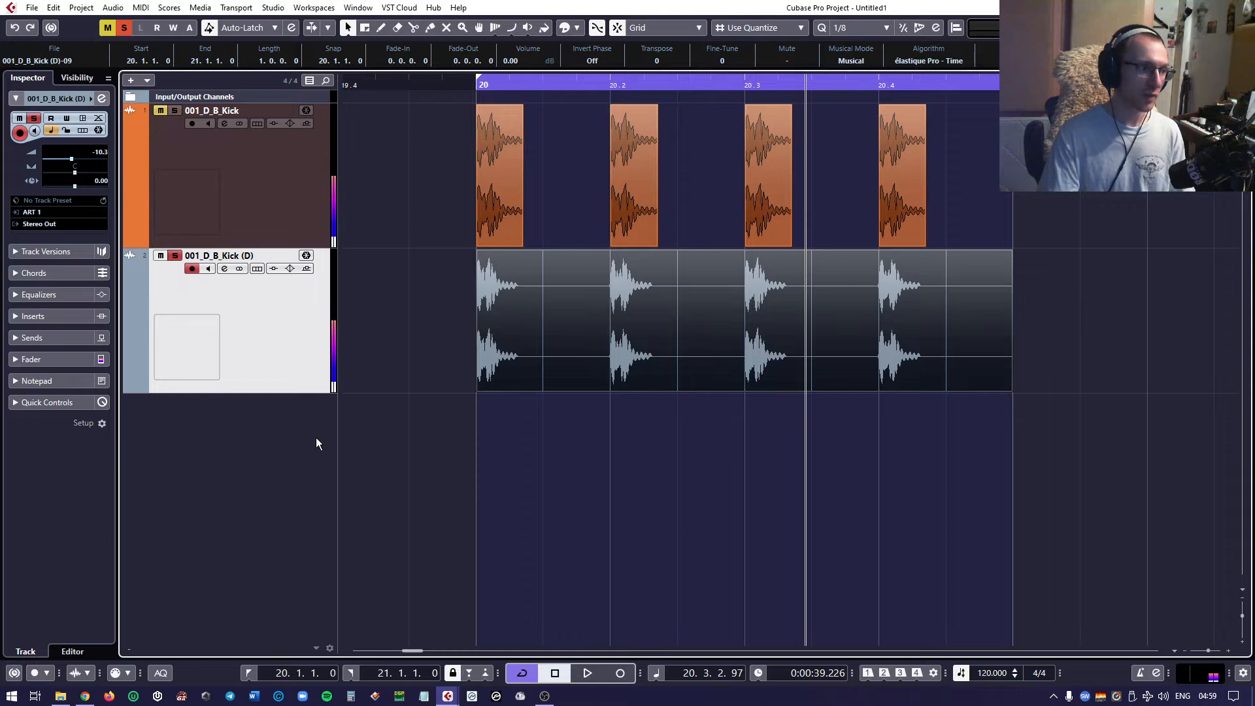
Play the duplicated kick loop on its own at 120 BPM
key("space")
left_click(559, 362)
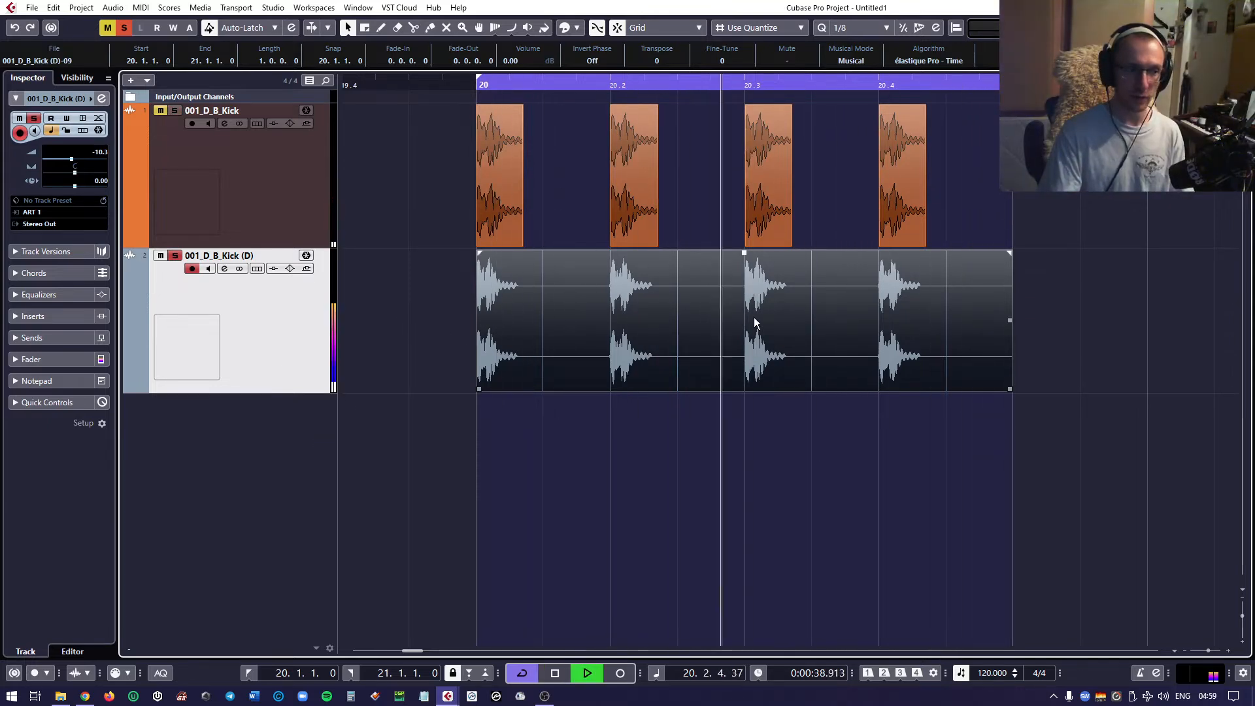
key("space")
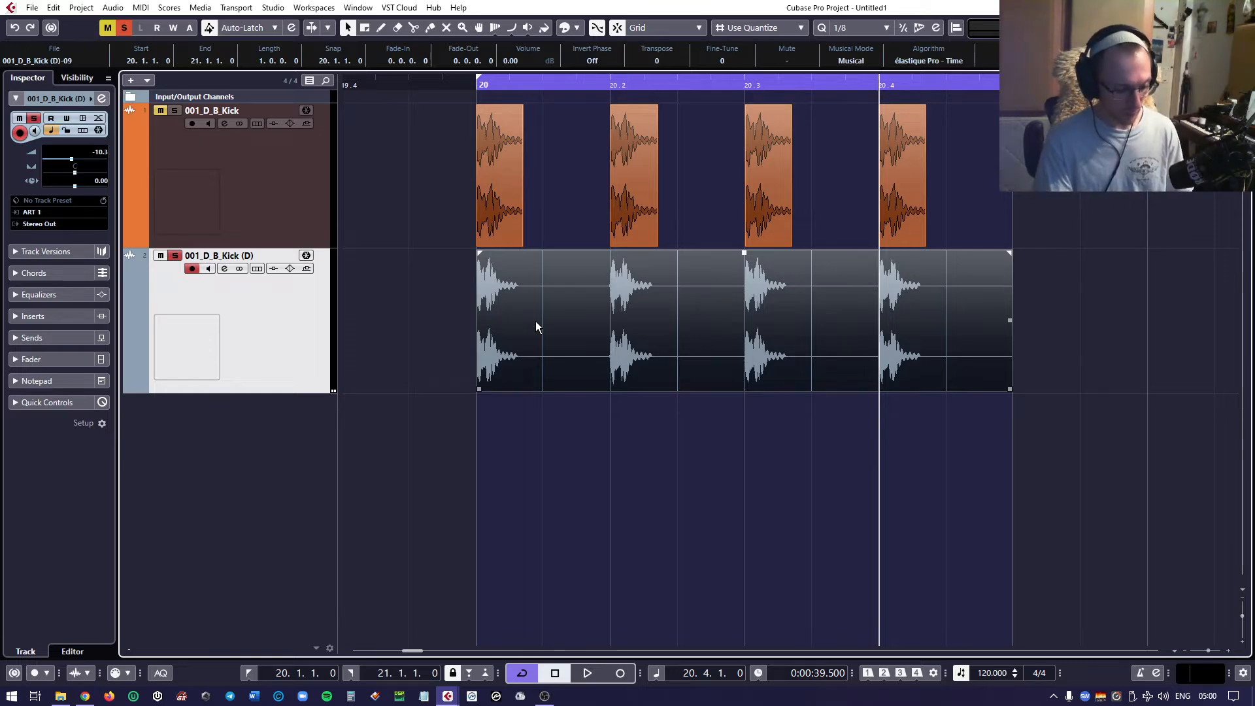
Bounce the duplicated kick loop at 120 BPM and compare its waveform around beat 20.2 with the original kick
scroll(618, 325, "up", 6)
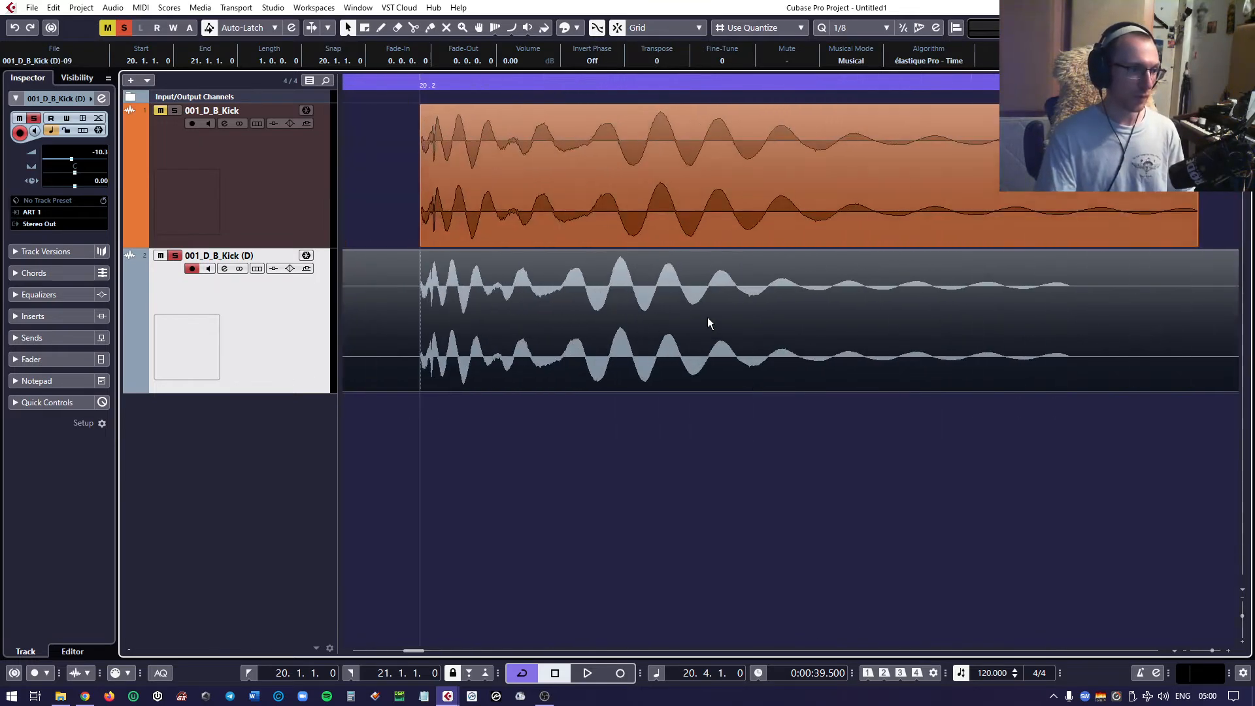
scroll(699, 313, "down", 2)
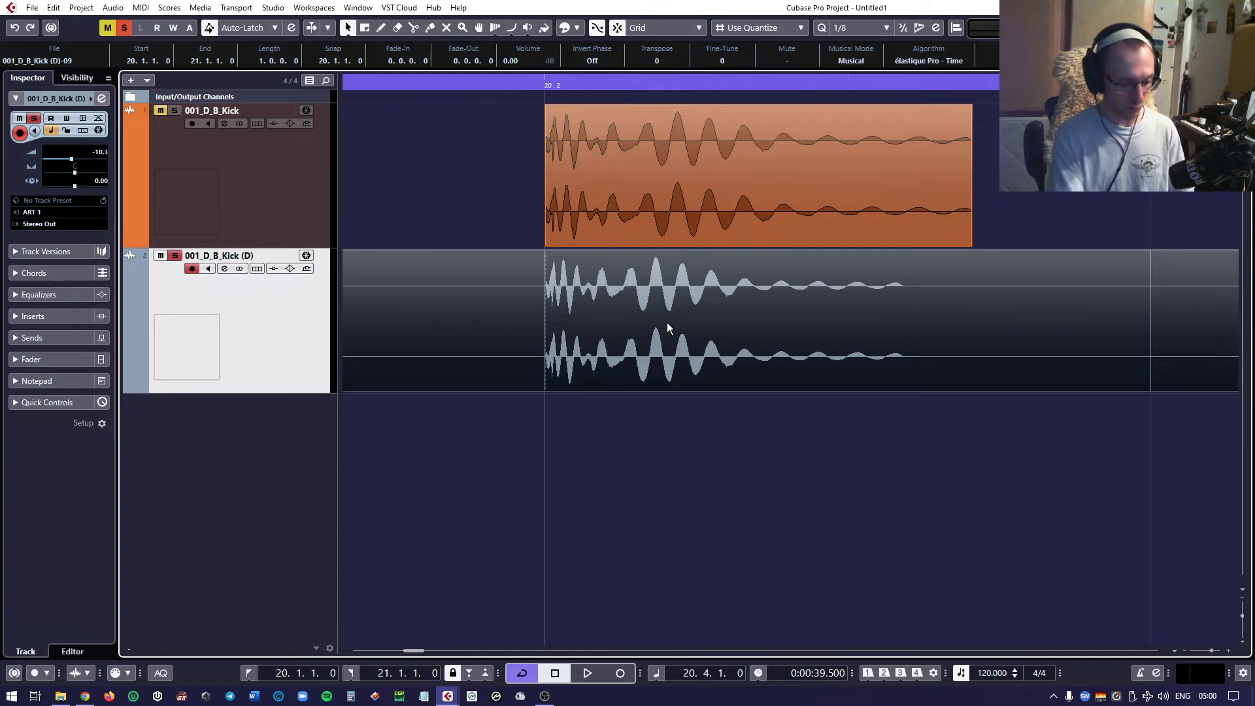
key("ctrl+b")
key("Return")
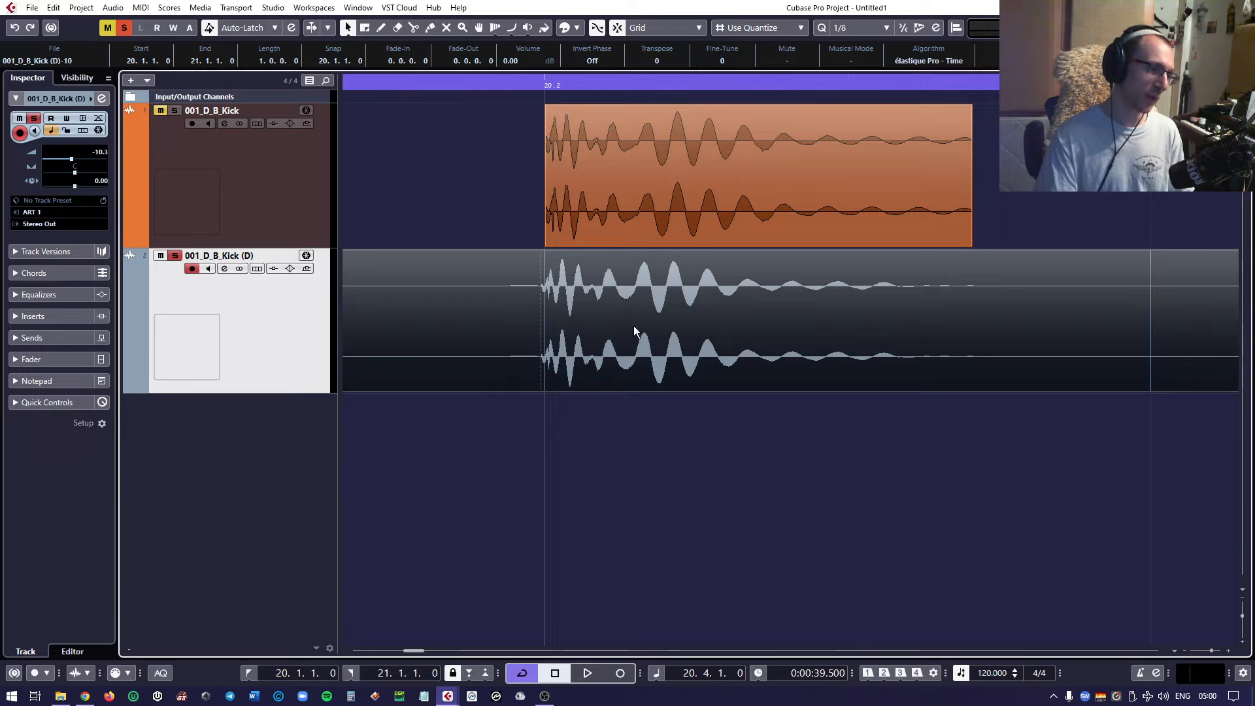
Undo the bounce of the duplicated kick loop
key("ctrl+z")
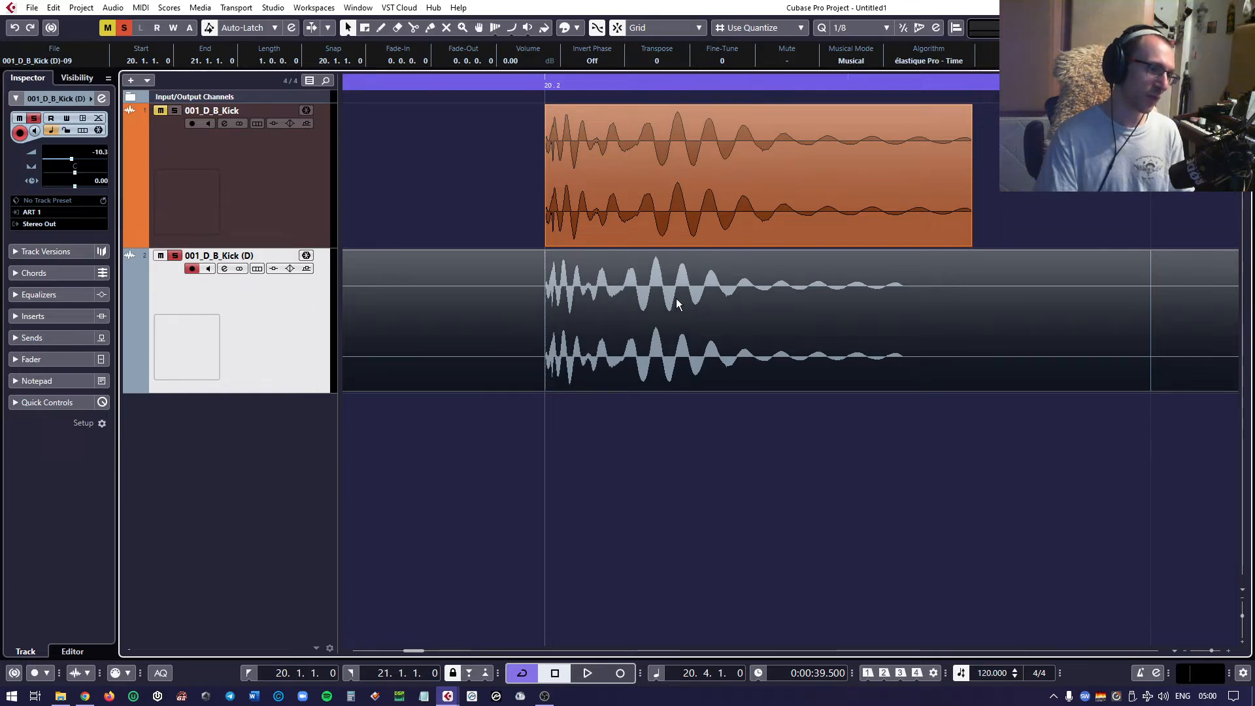
scroll(677, 304, "down", 6)
scroll(679, 302, "down", 1)
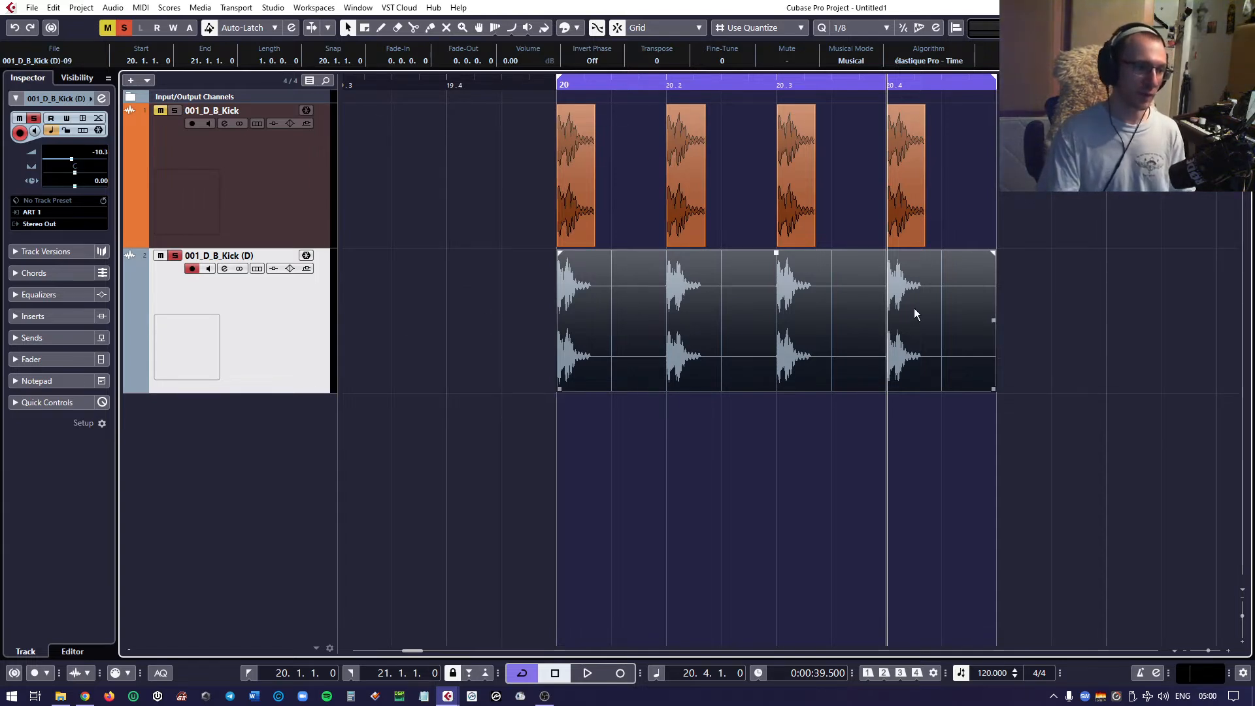
left_click_drag(775, 331, 735, 332)
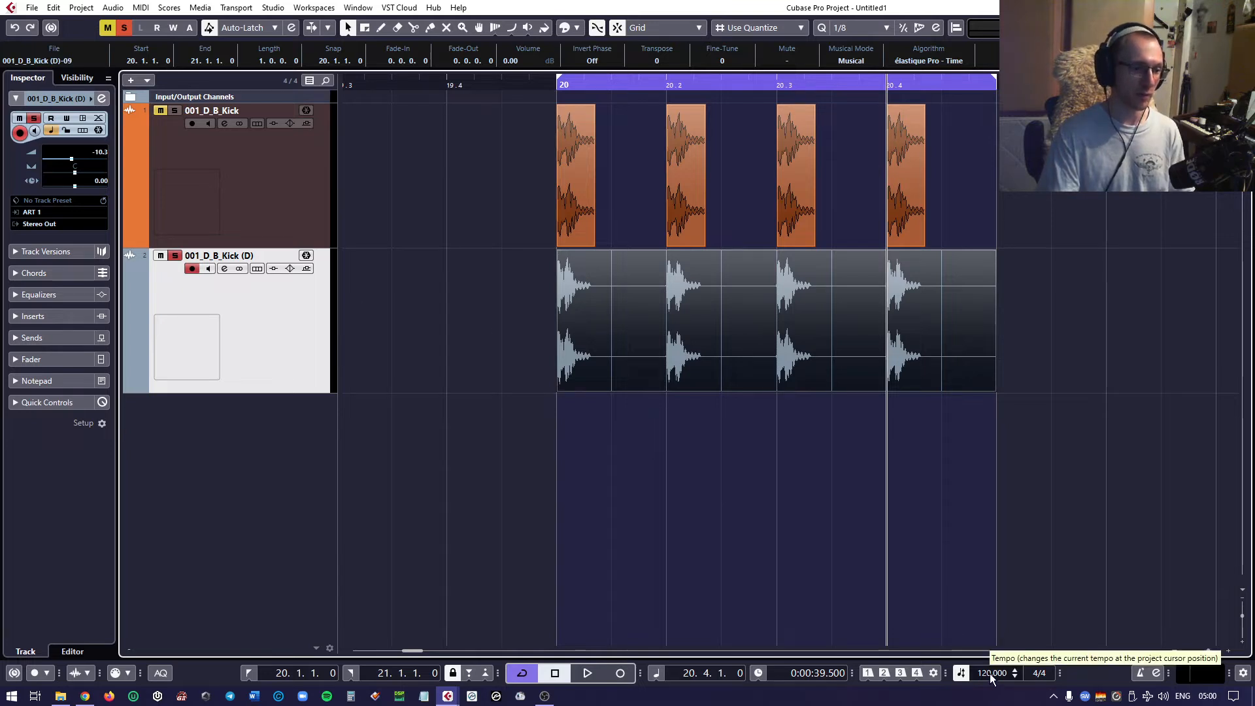
Set the project tempo to 100 BPM
scroll(990, 674, "down", 15)
scroll(990, 673, "down", 5)
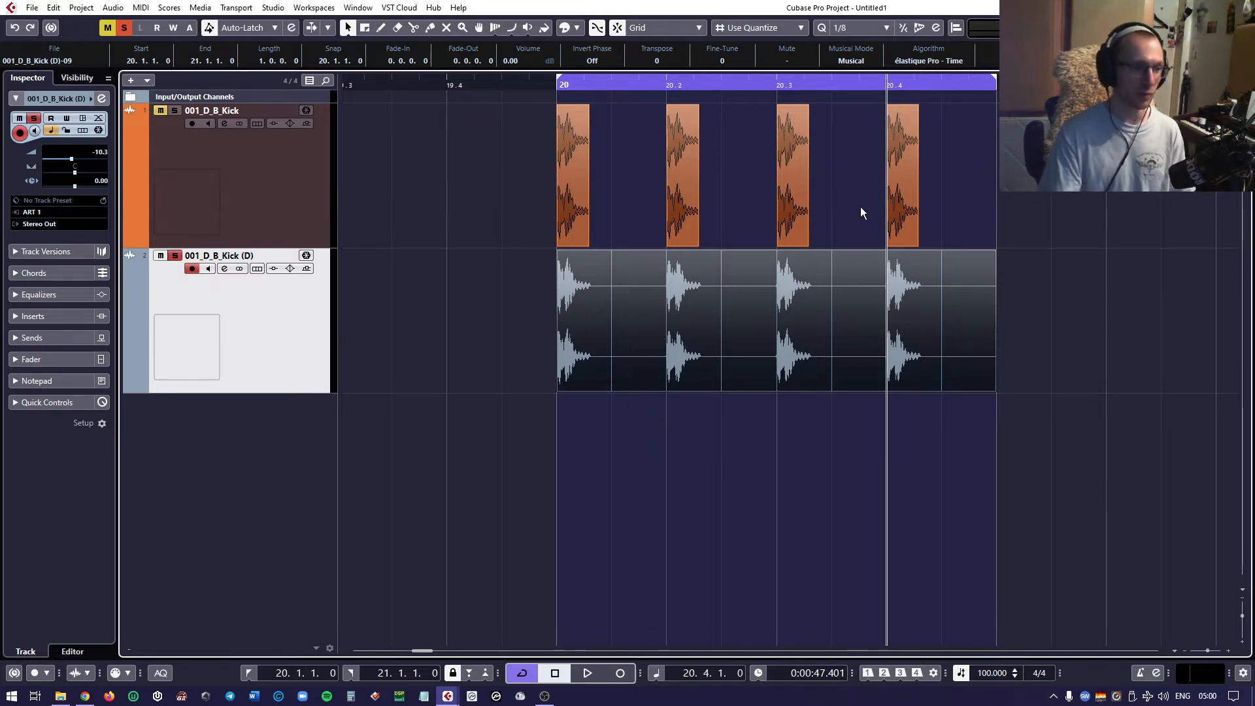
Move the project cursor to the start of bar 20 and select the original kick track
key("KP_1")
left_click(285, 173)
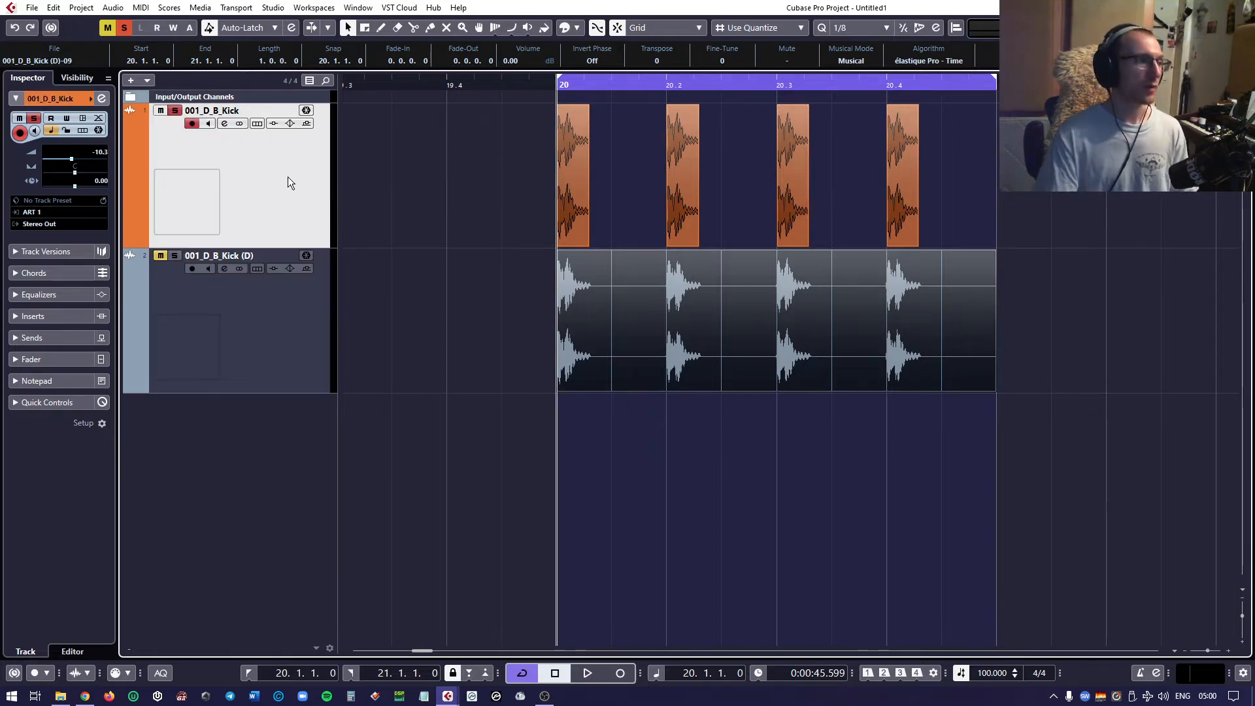
scroll(648, 241, "up", 2, "ctrl")
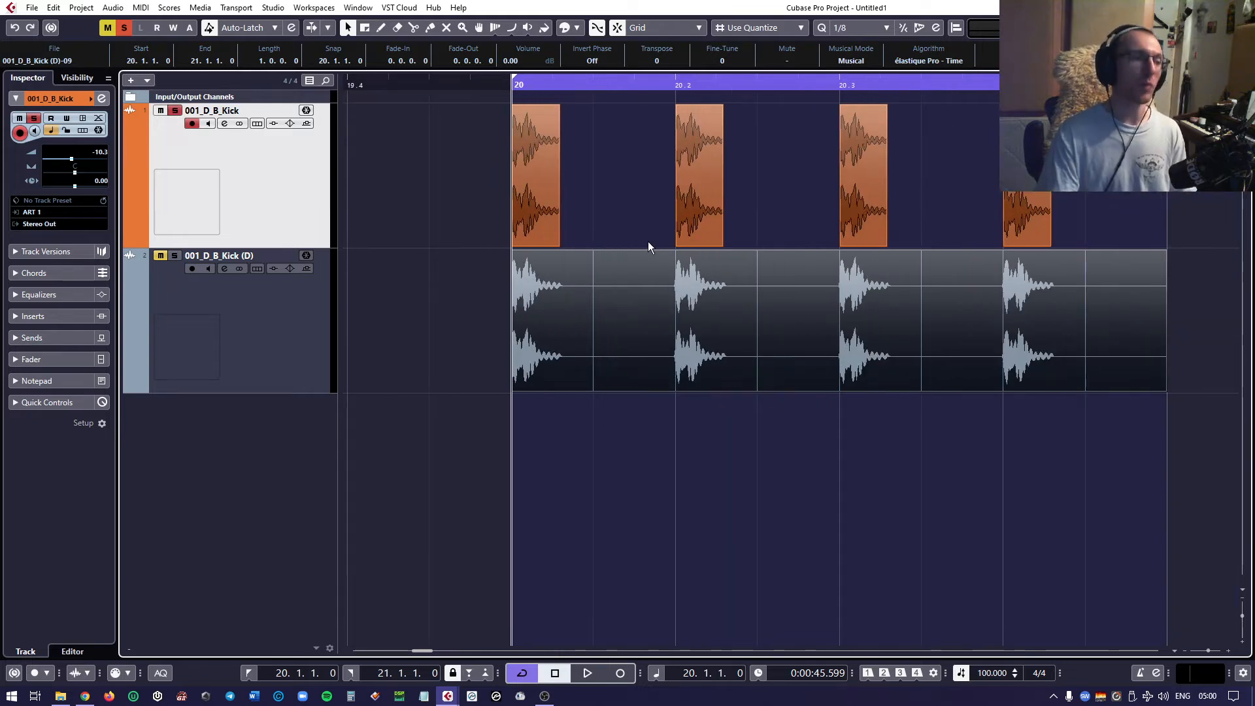
scroll(648, 241, "right", 1)
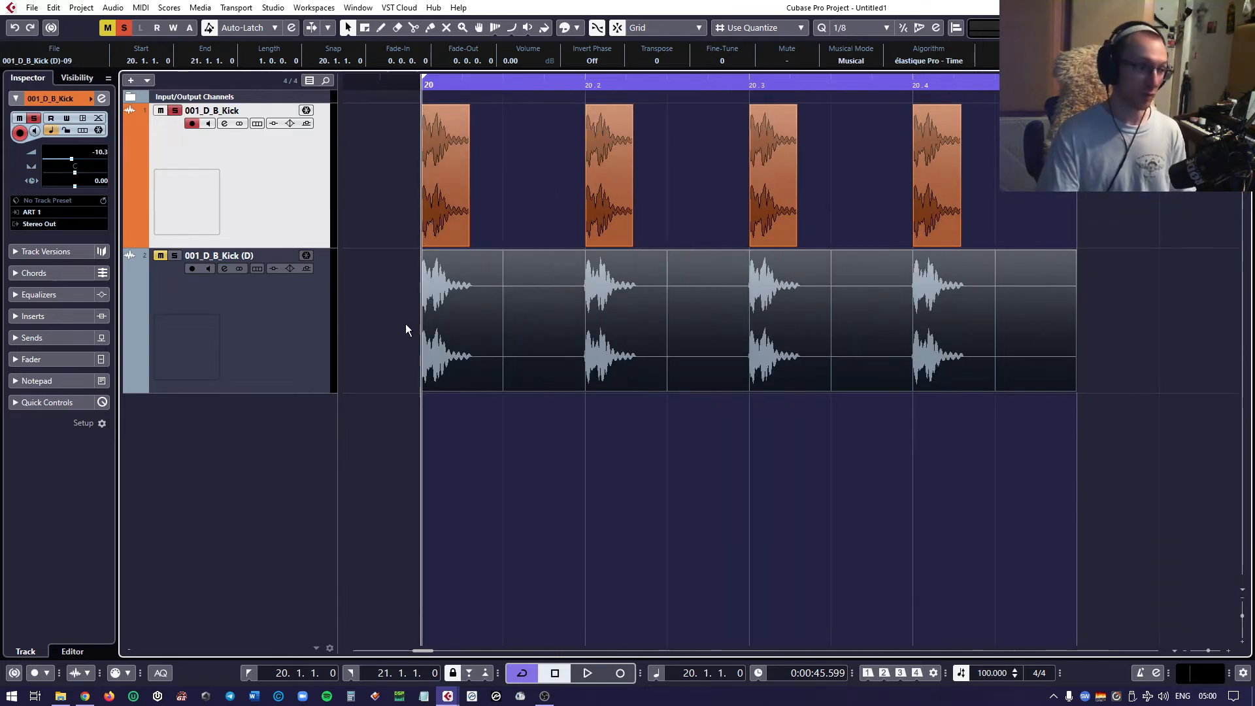
left_click(457, 307)
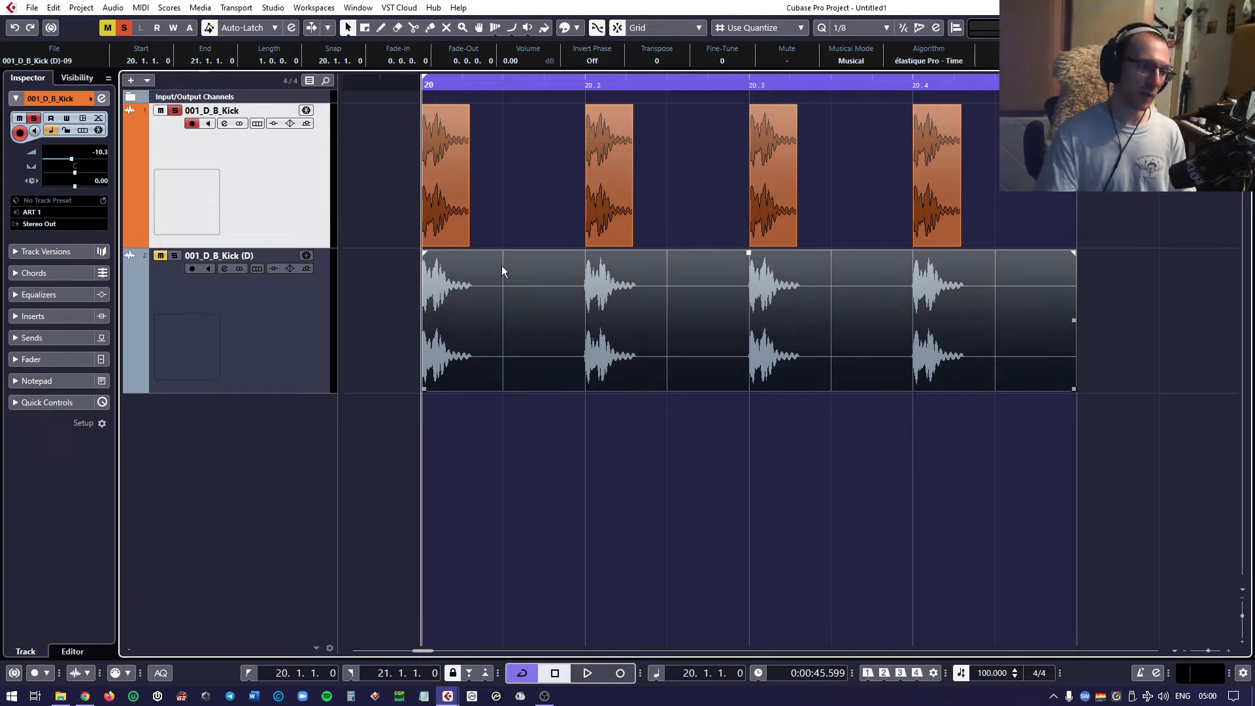
scroll(863, 331, "down", 2)
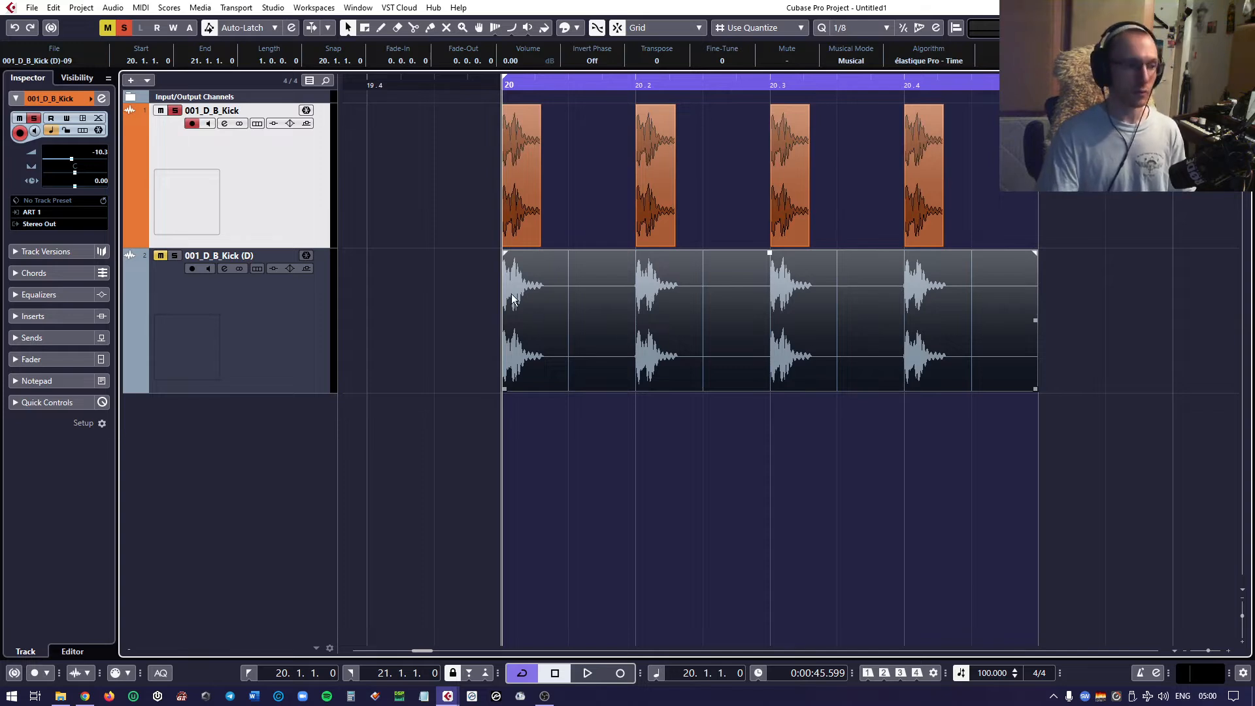
left_click(551, 246)
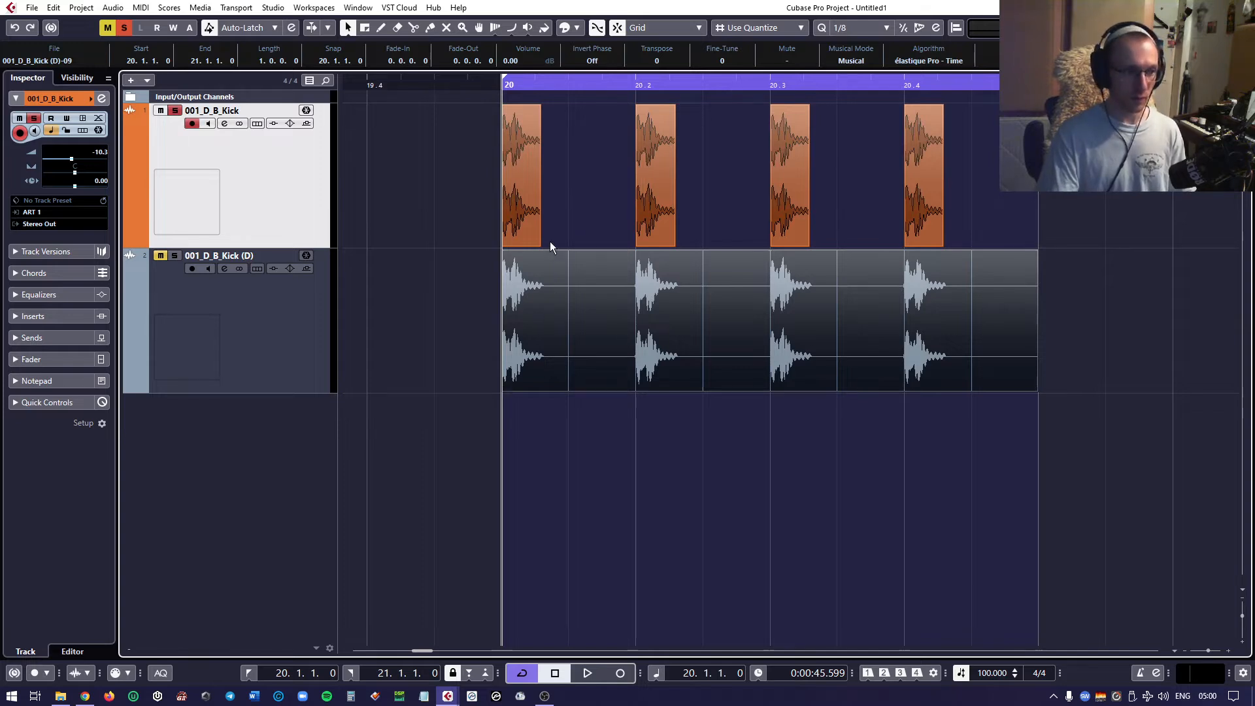
Split the duplicated kick loop at 20.1.3 and select the segment containing the first kick
right_click(544, 288)
left_click(609, 288)
left_click(566, 314)
right_click(567, 312)
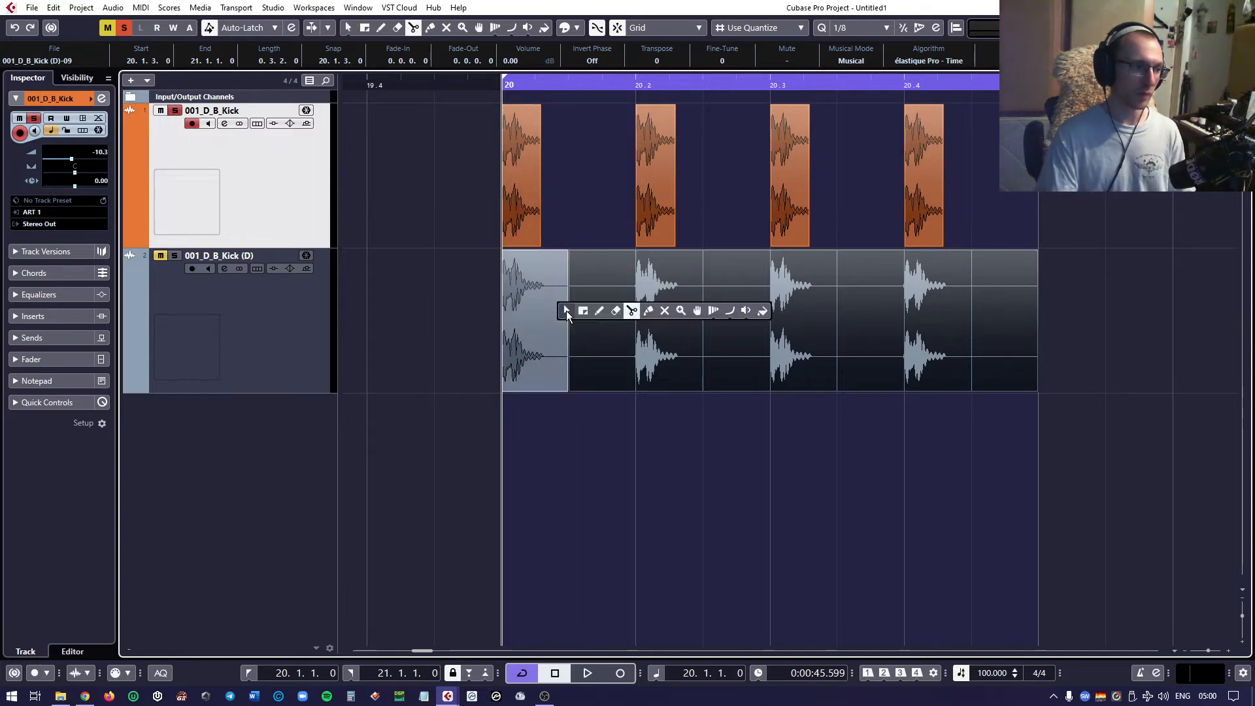
left_click(568, 308)
left_click(530, 332)
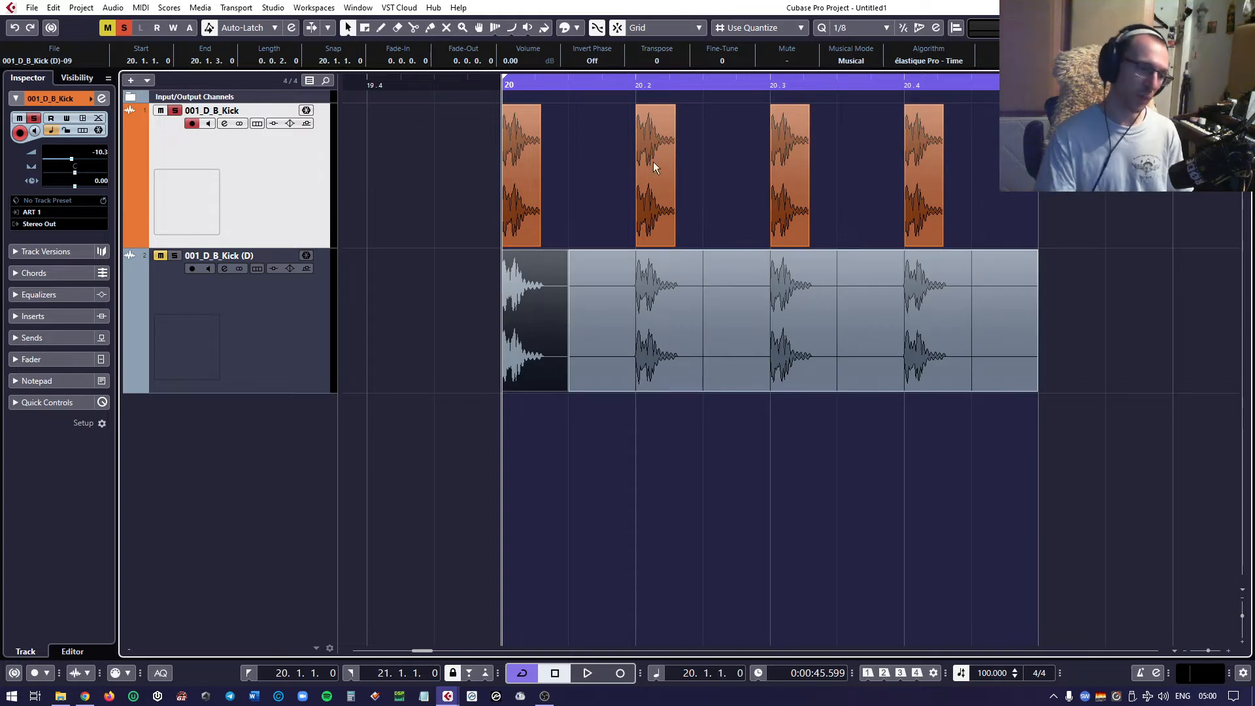
Undo the split of the duplicated kick loop
left_click(1041, 196)
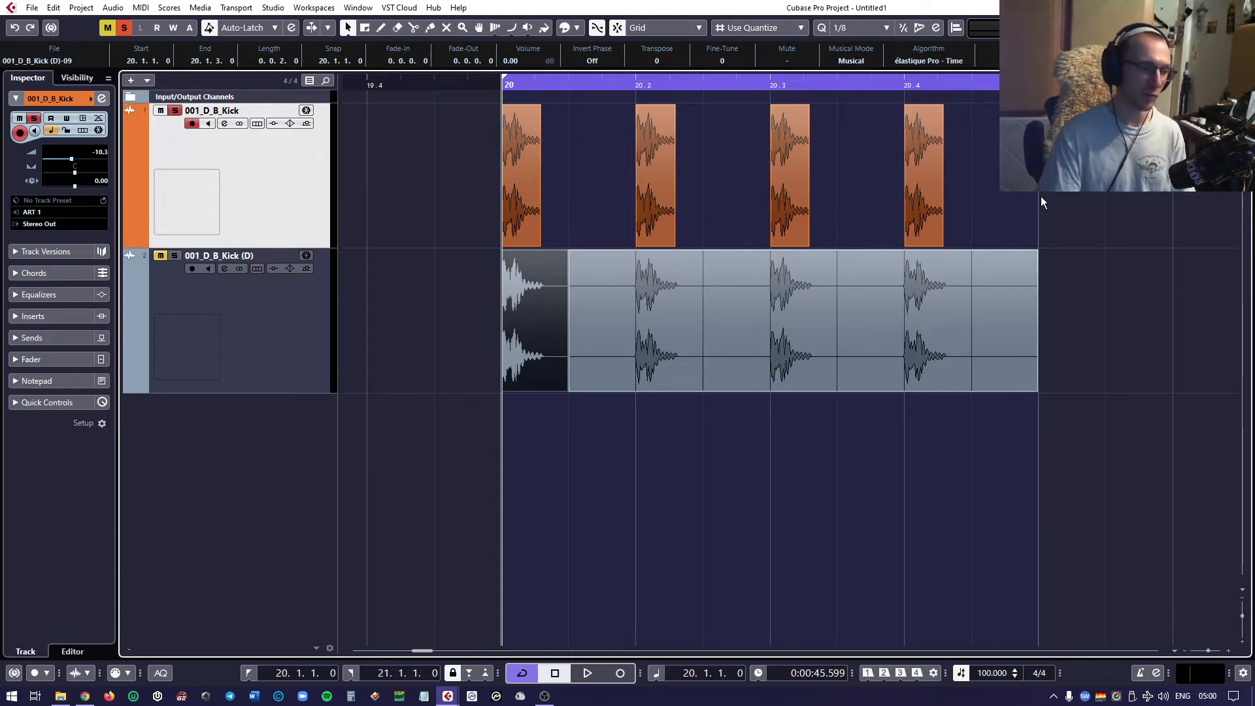
left_click(523, 321)
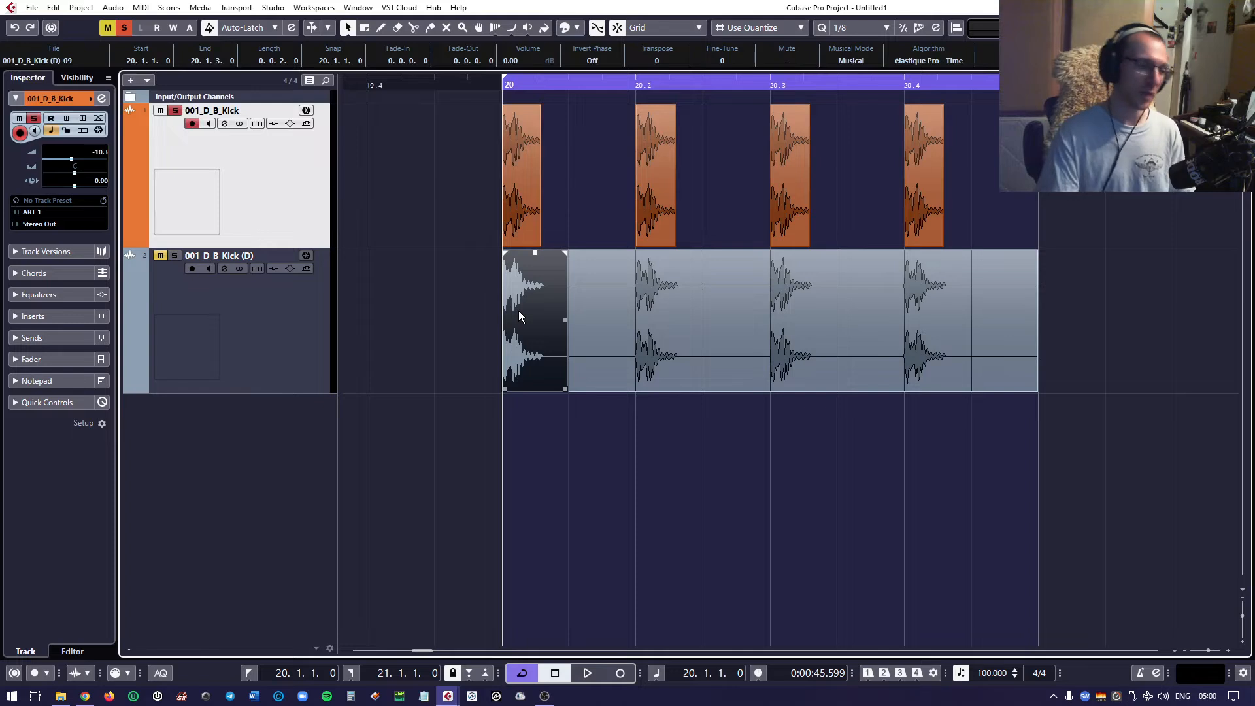
key("ctrl+z")
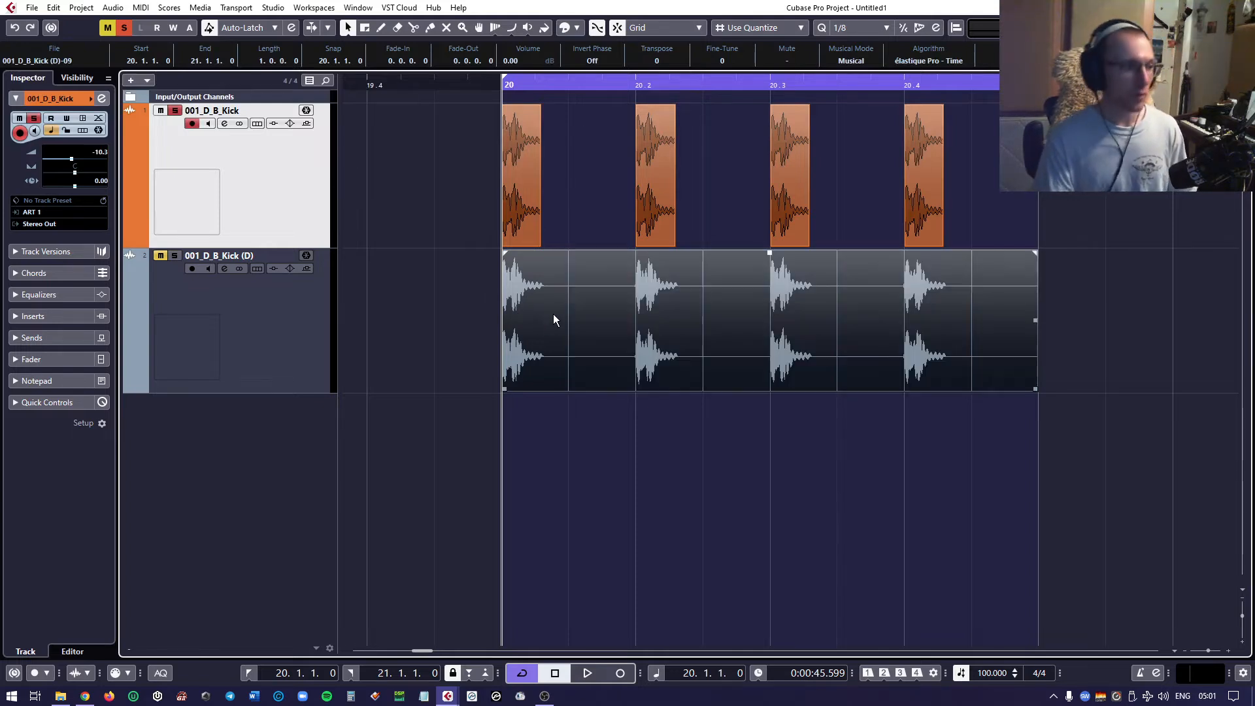
Select the duplicated kick track so that it is soloed for the Musical Mode loop
left_click(296, 321)
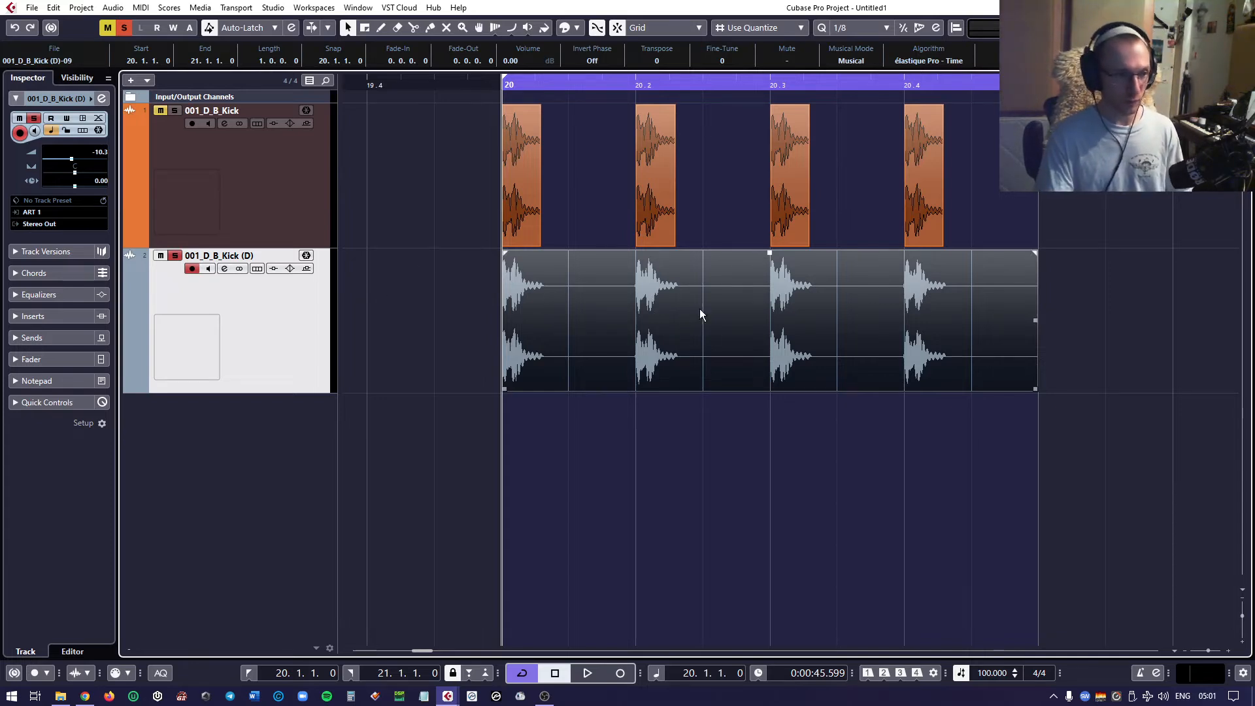
scroll(649, 318, "up", 2)
scroll(649, 318, "down", 1)
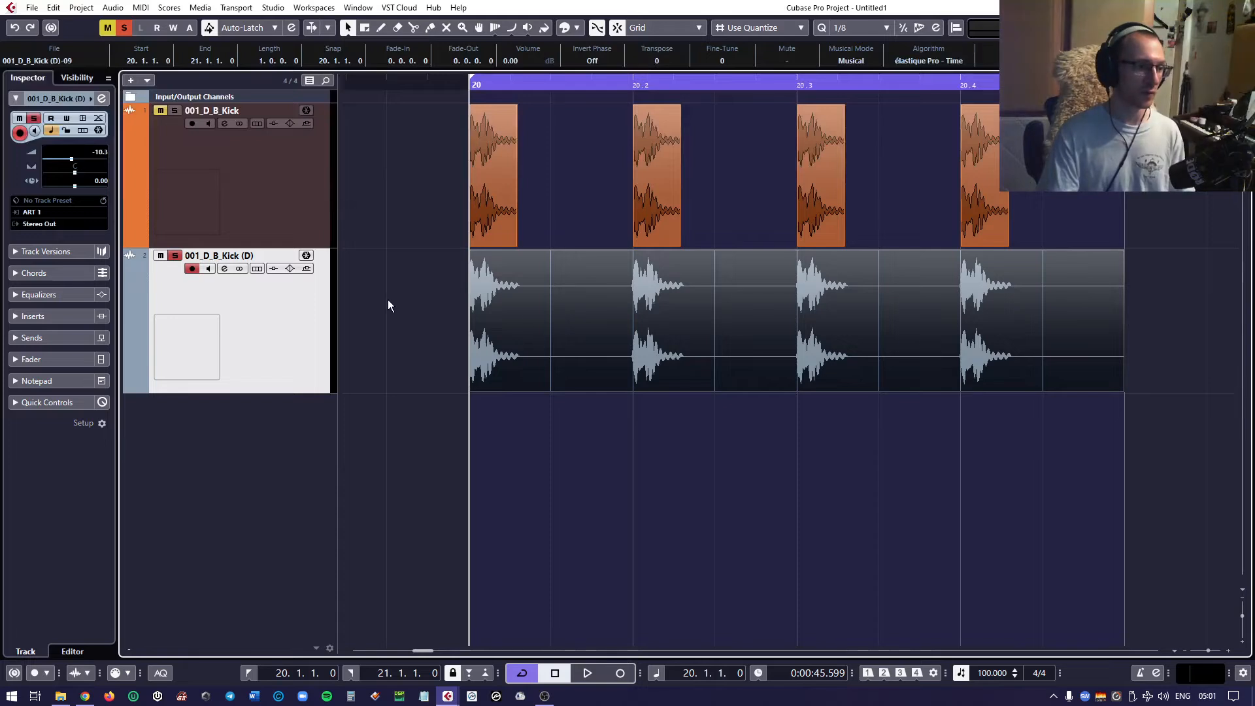
left_click(437, 301)
left_click(1035, 310)
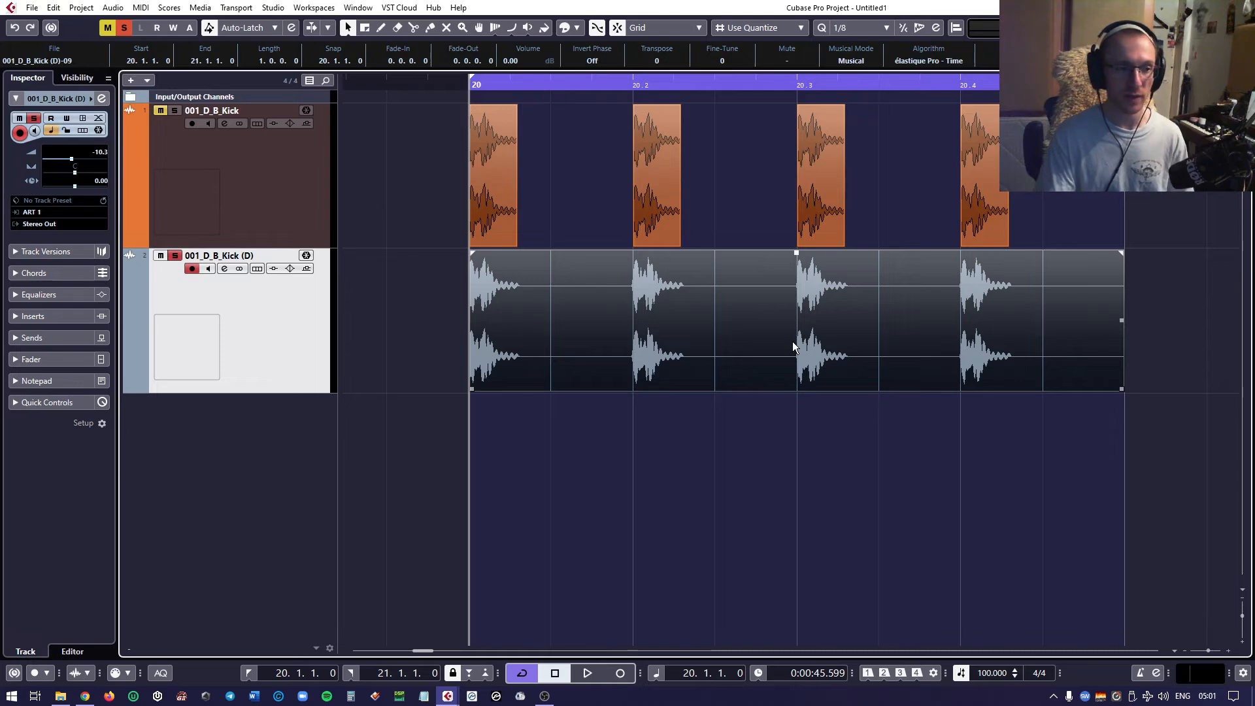
scroll(793, 342, "down", 4, "ctrl")
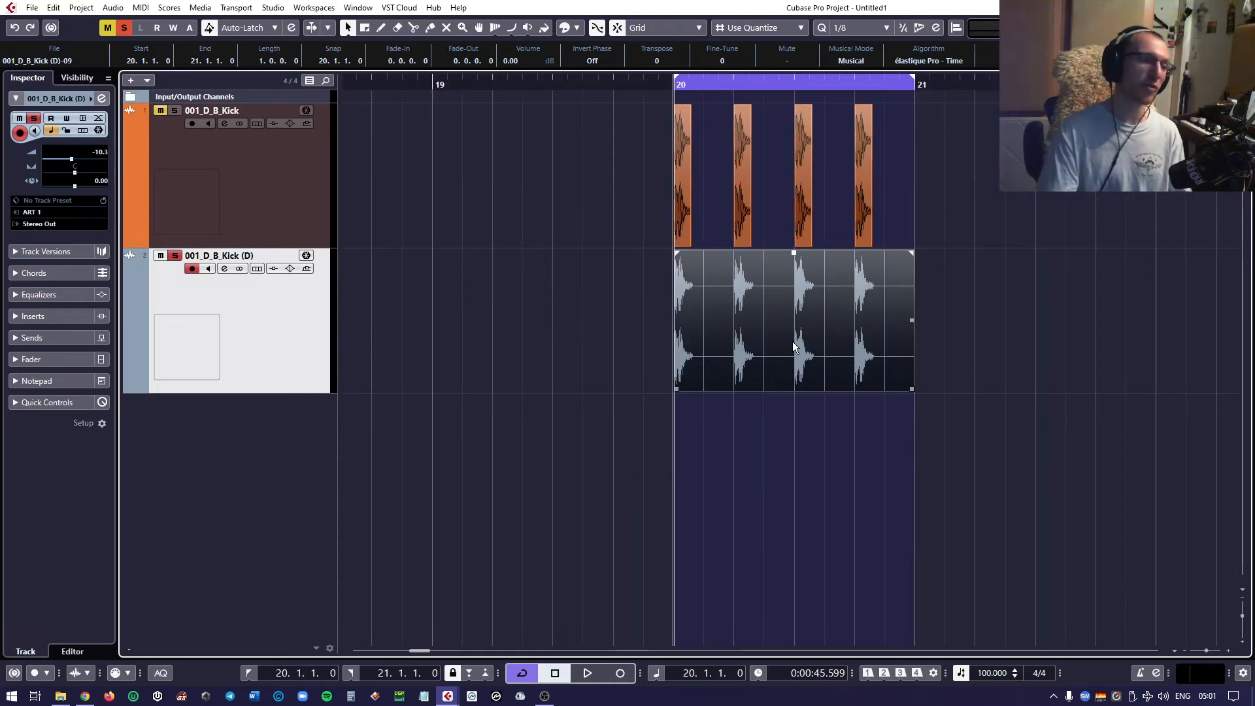
scroll(793, 342, "up", 4, "ctrl")
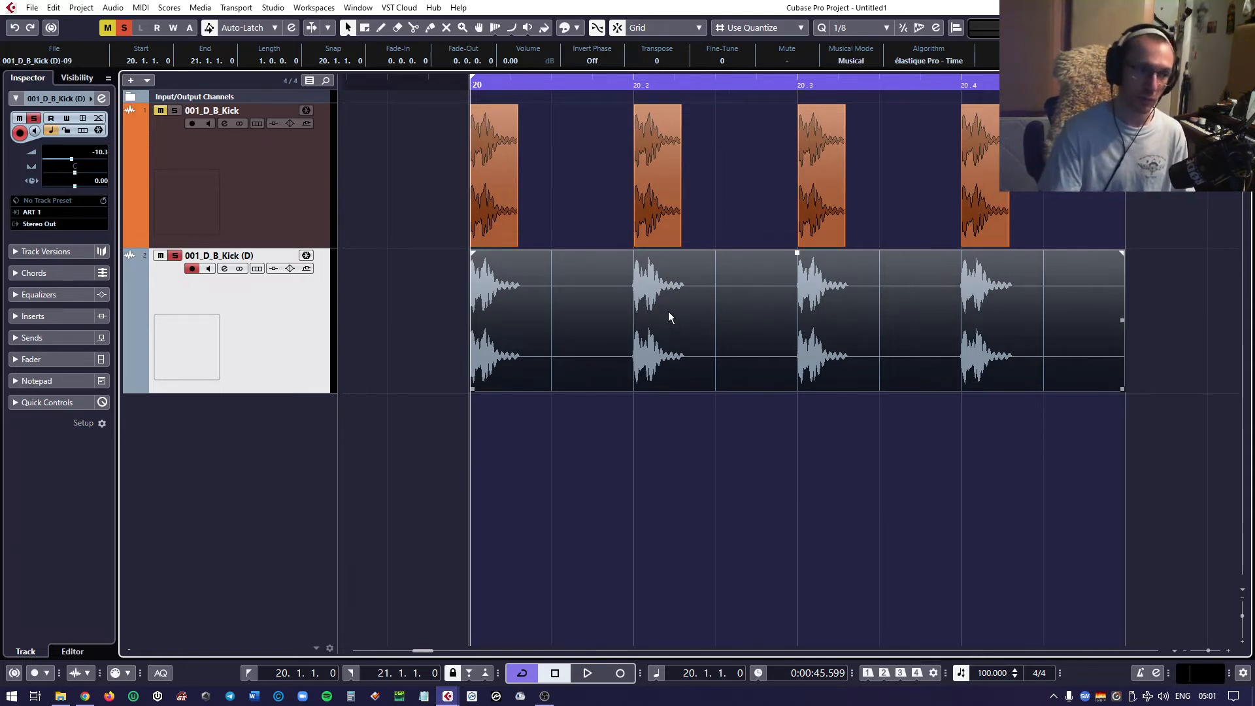
scroll(588, 346, "up", 2, "ctrl")
scroll(595, 330, "left", 2)
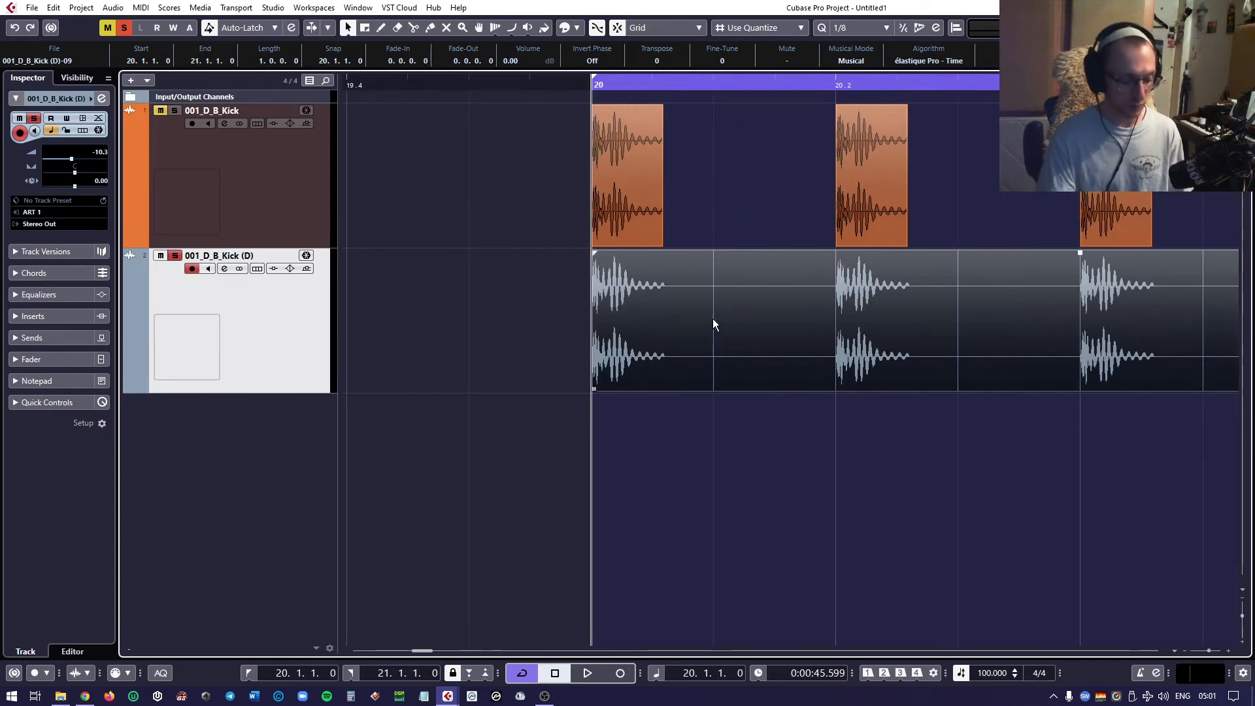
Activate the Split tool and check the snap positions around 20.1.3 on the duplicated kick loop
key("3")
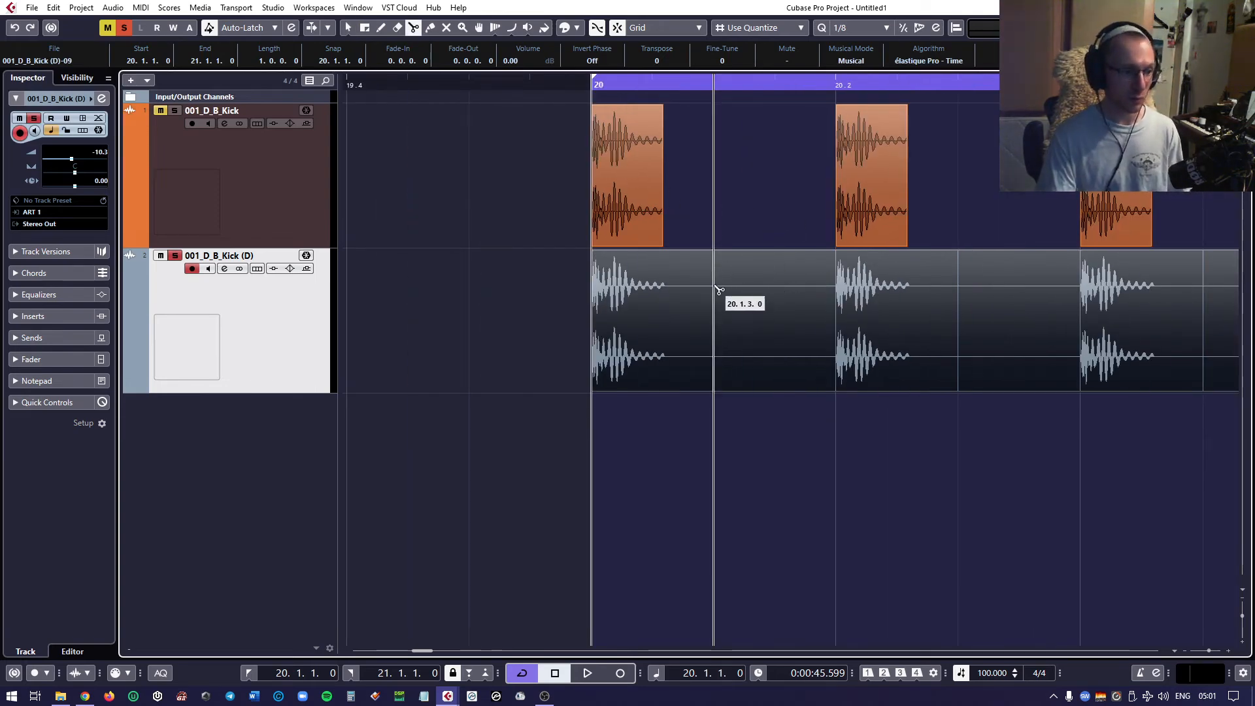
scroll(717, 295, "down", 2, "ctrl")
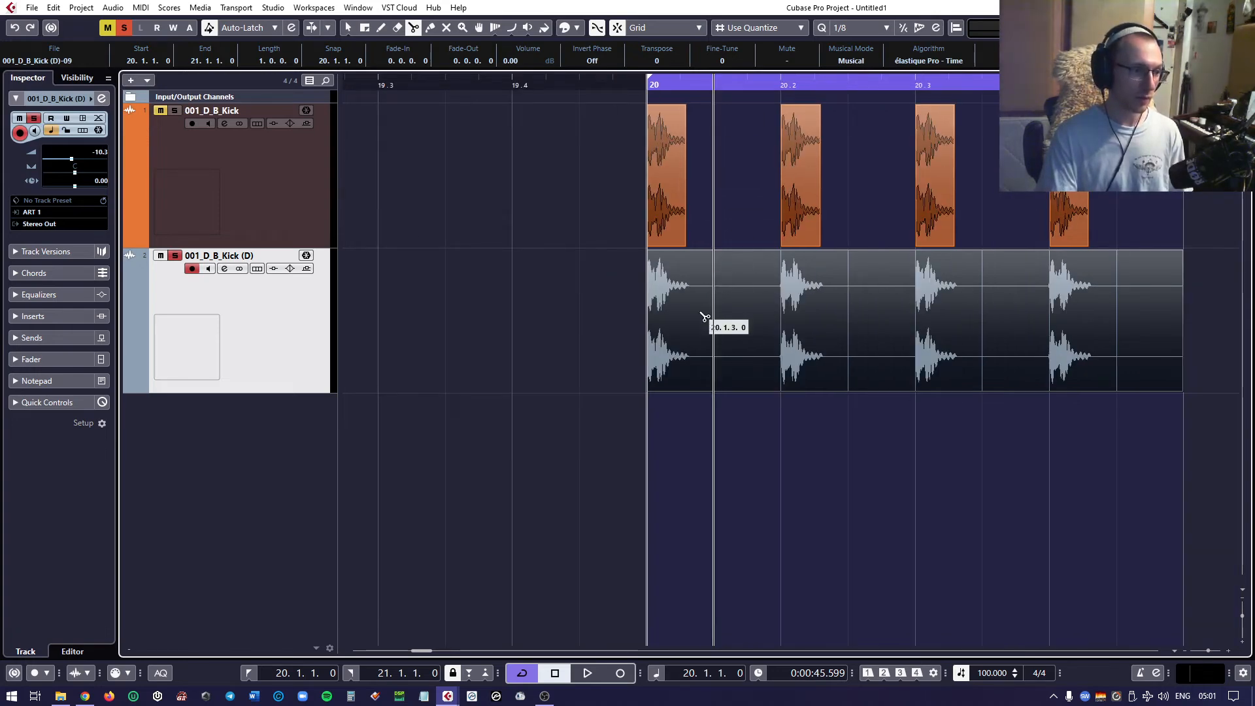
scroll(713, 298, "up", 2, "ctrl")
scroll(731, 289, "up", 1, "ctrl")
scroll(731, 290, "up", 2, "ctrl")
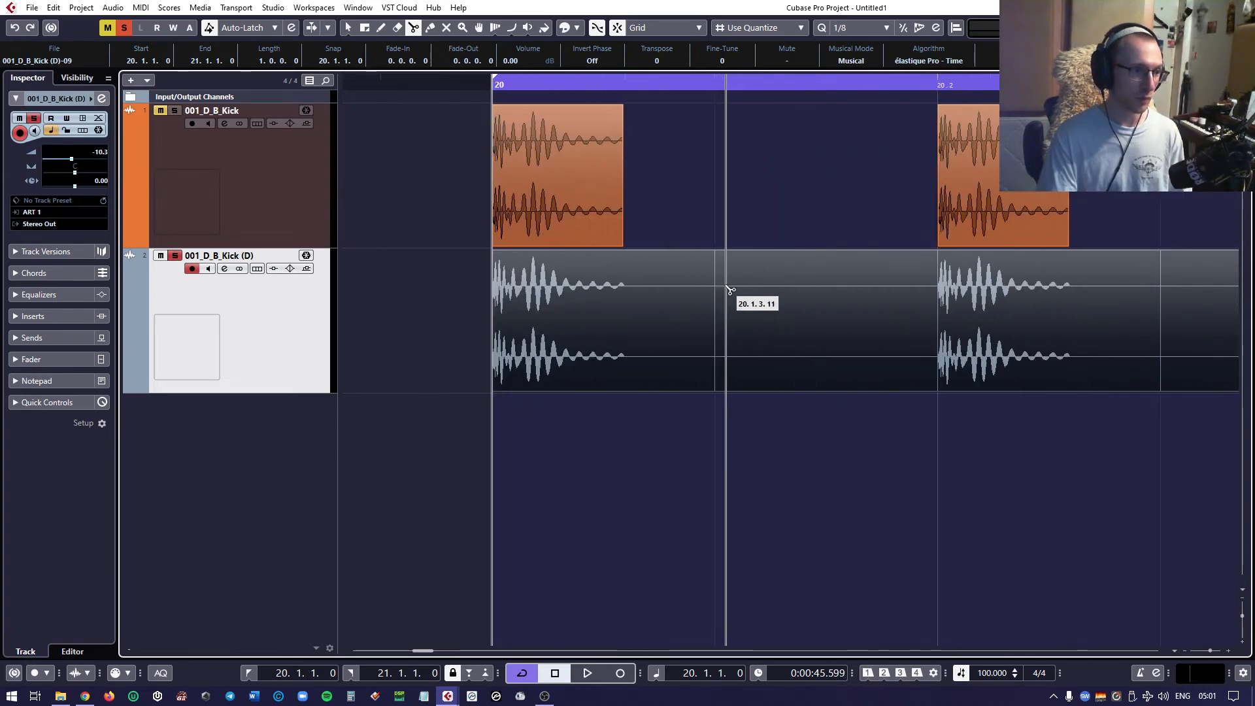
scroll(729, 288, "down", 1, "ctrl")
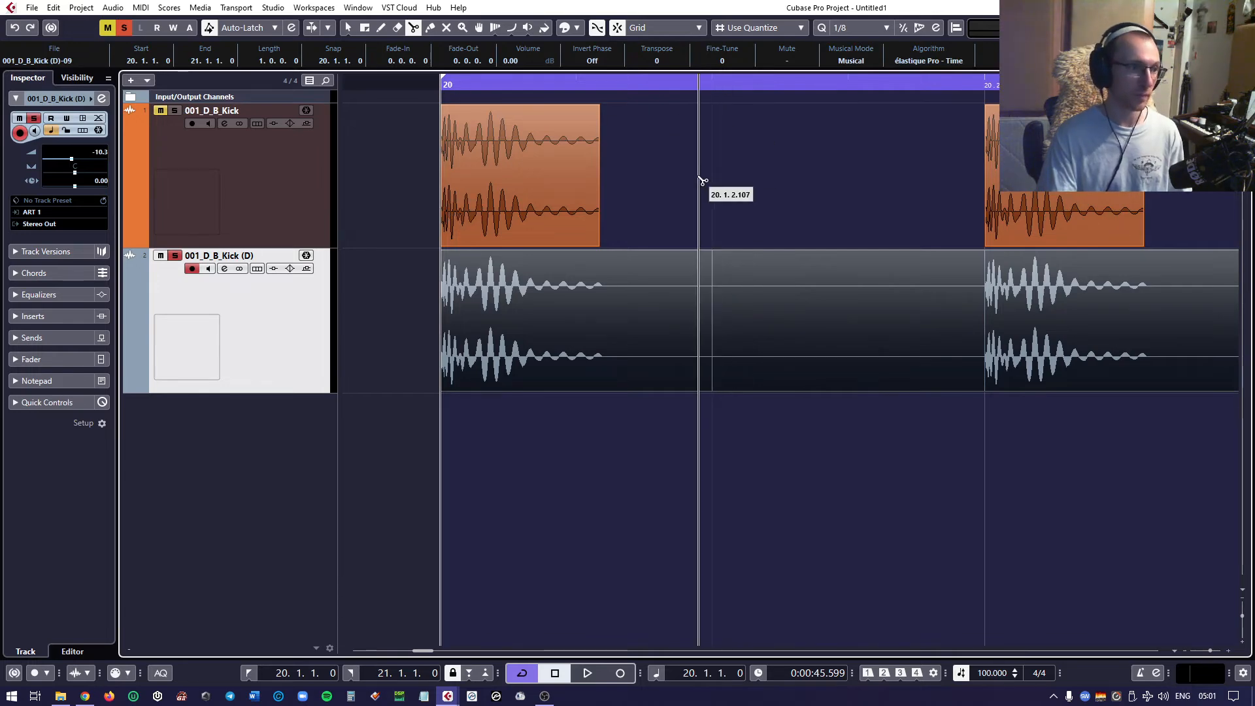
Try the 1/4 quantize preset as the grid for splitting, and return to 1/8
left_click(842, 27)
left_click(869, 73)
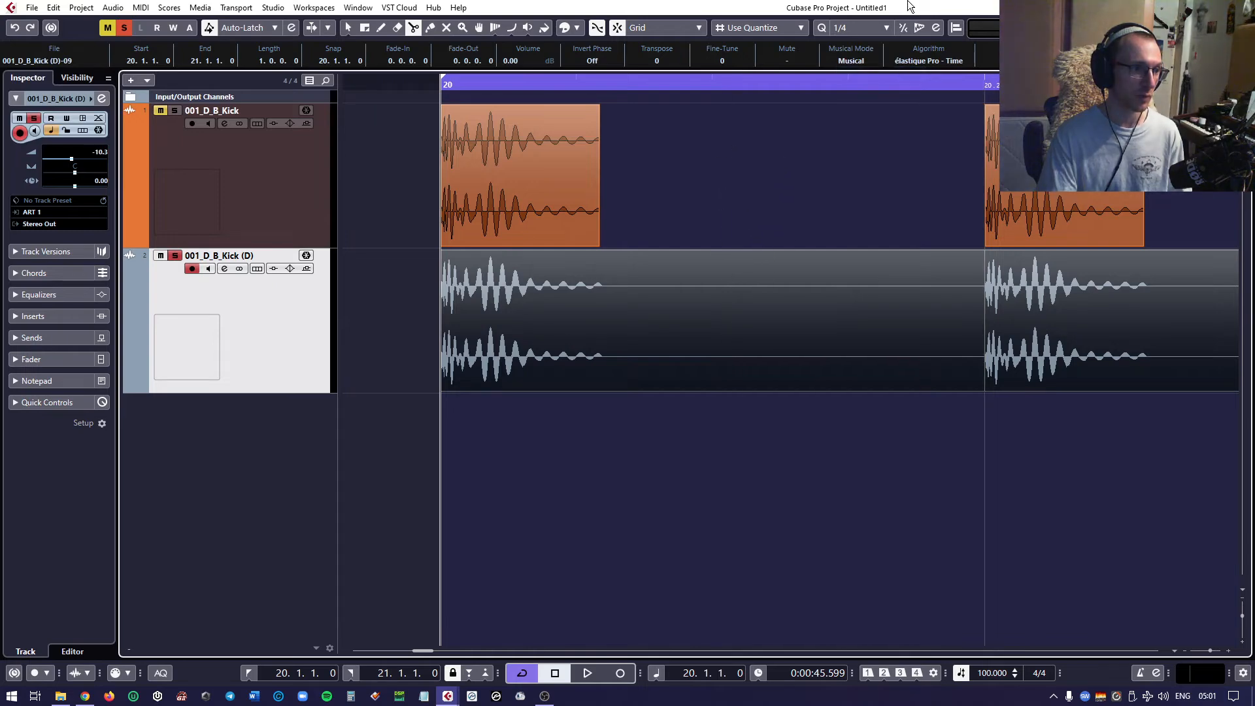
left_click(842, 27)
left_click(869, 88)
Split the duplicated kick loop into equal 1/8-note segments starting from 20.1.3 and select the first kick's segment
scroll(736, 176, "down", 2)
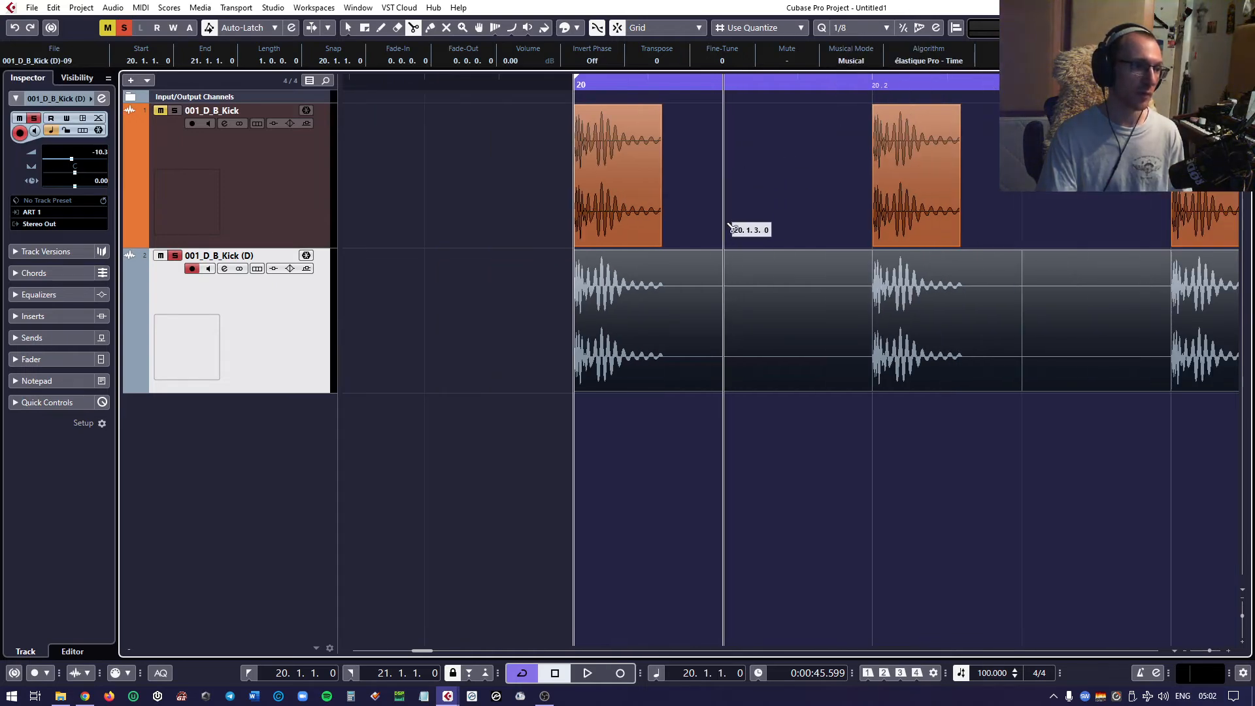
scroll(749, 302, "up", 2)
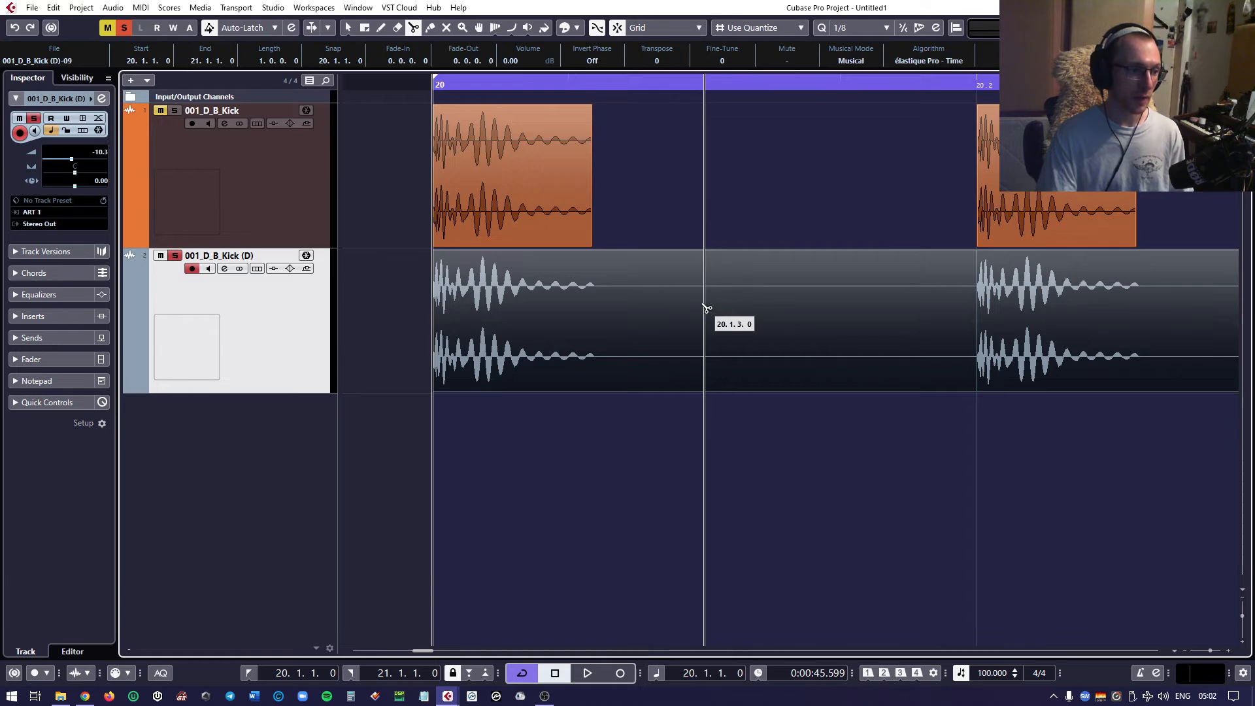
scroll(708, 308, "down", 3)
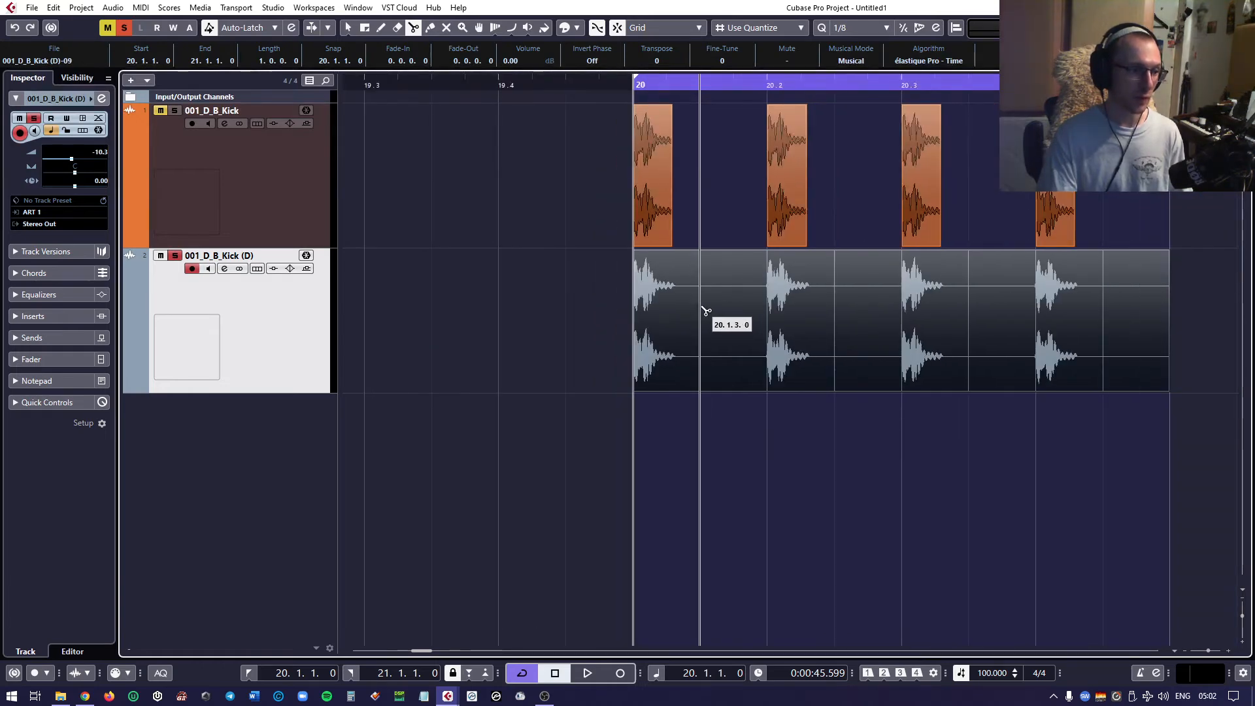
left_click(701, 307, "alt")
right_click(701, 307)
left_click(702, 306)
left_click(669, 305)
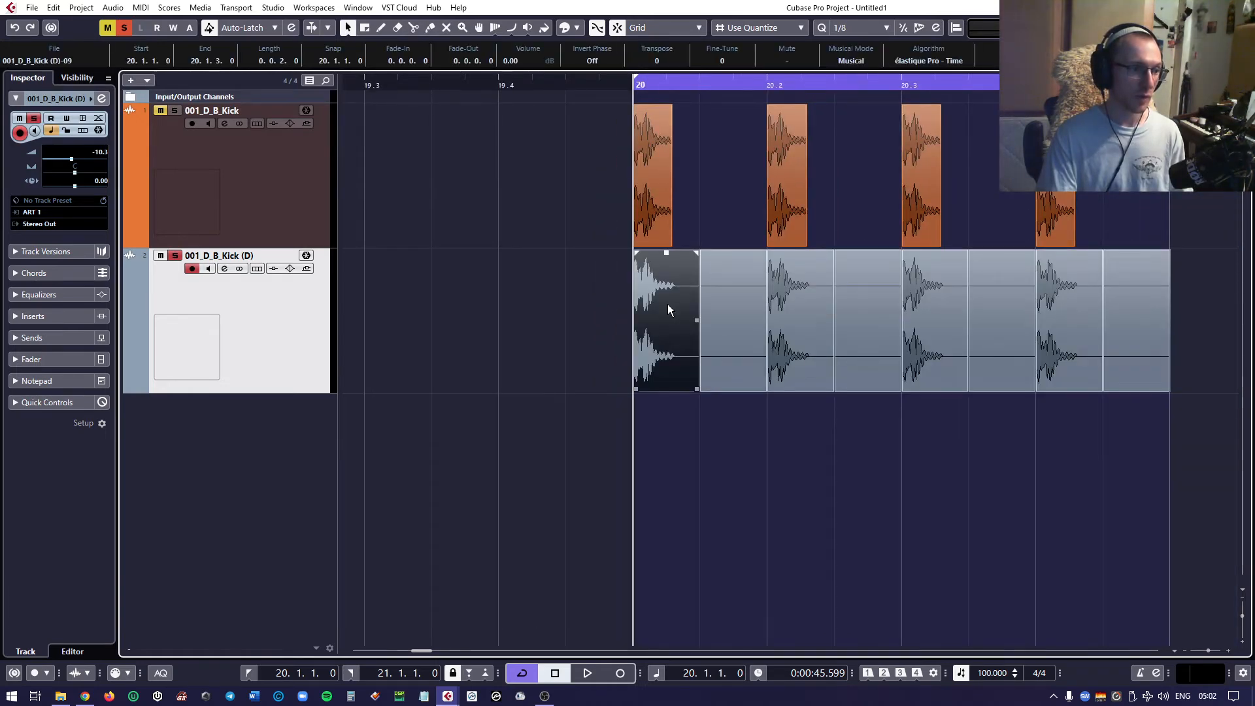
Go through the segments of the split loop that contain a kick, selecting each one in turn
left_click(792, 308)
left_click(929, 308)
left_click(1064, 310)
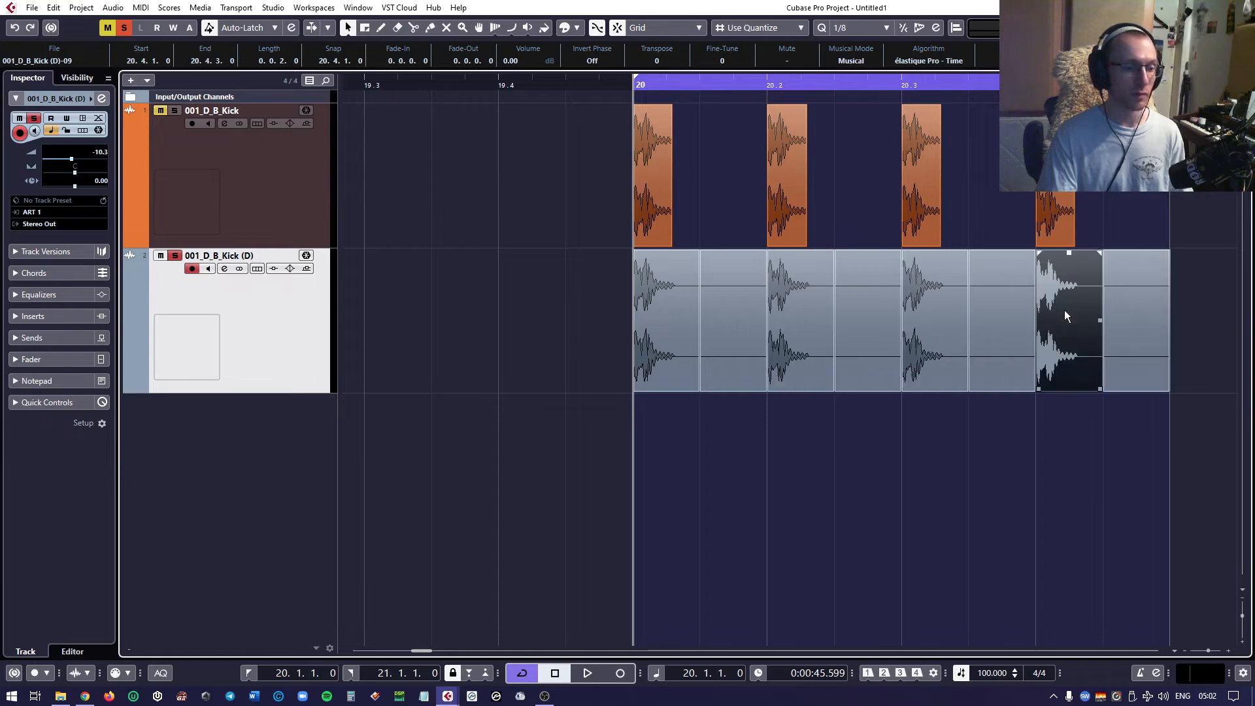
left_click(670, 322)
left_click(795, 321)
left_click(940, 322)
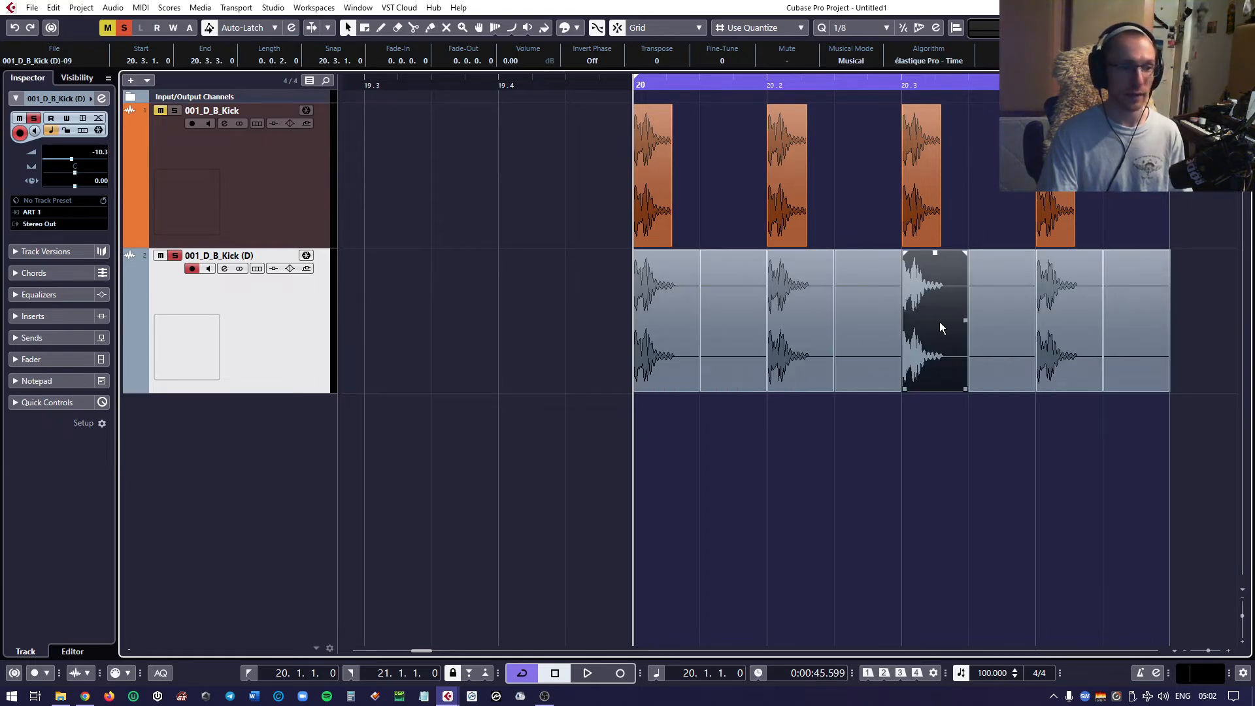
left_click(1063, 315)
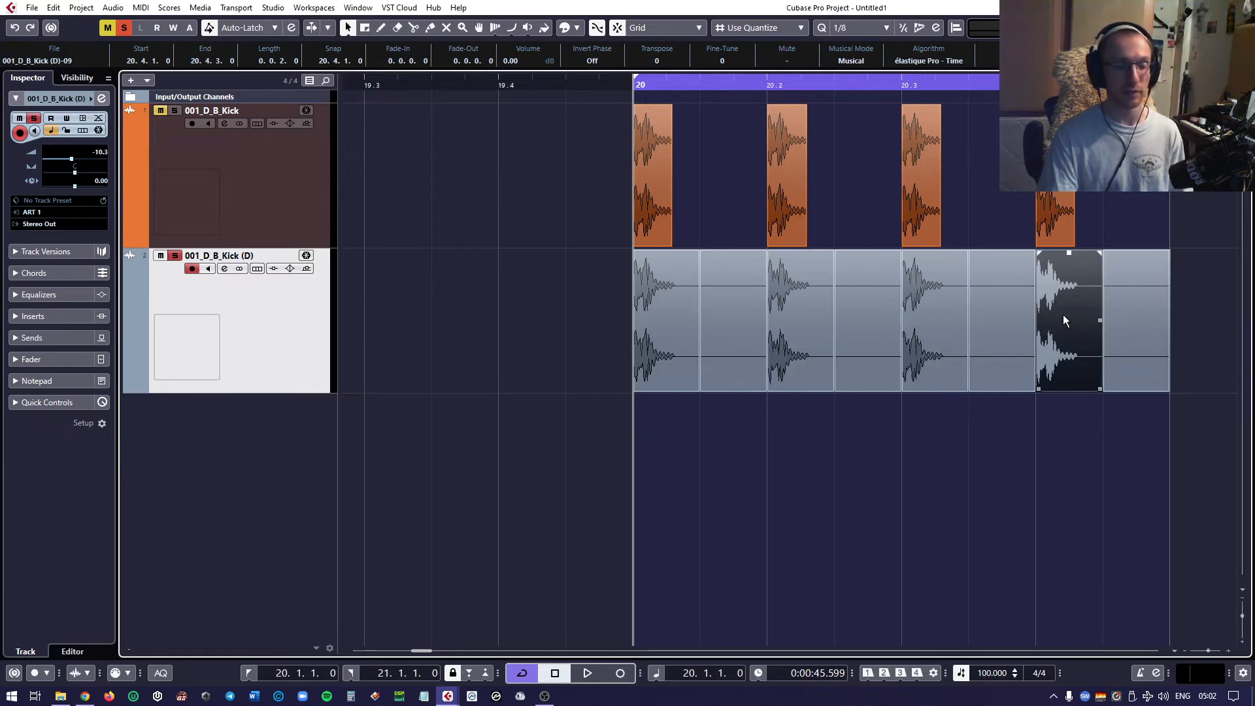
Select all four kick-bearing segments of the split loop together
left_click(648, 333)
left_click(792, 328, "shift")
left_click(931, 323, "shift")
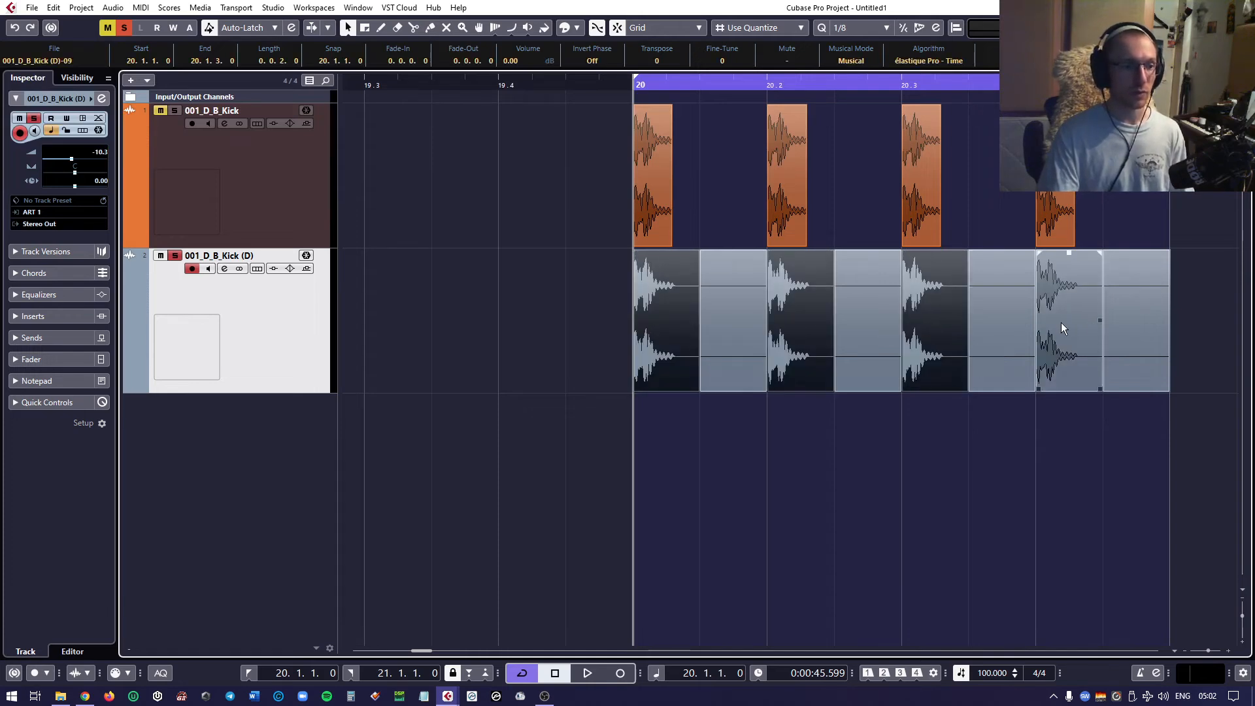
left_click(1061, 323, "shift")
left_click(692, 338)
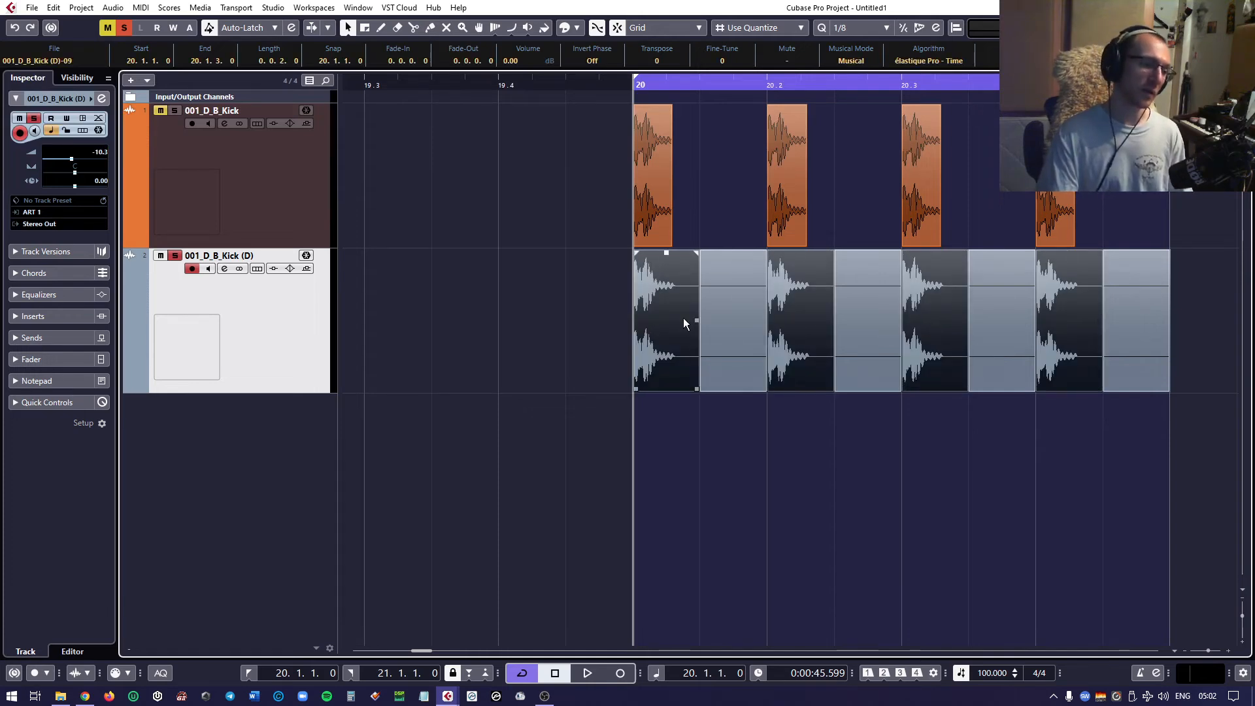
Turn off Musical Mode for the four segments containing kicks in the Sample Editor, and return to the project
scroll(821, 324, "right", 3)
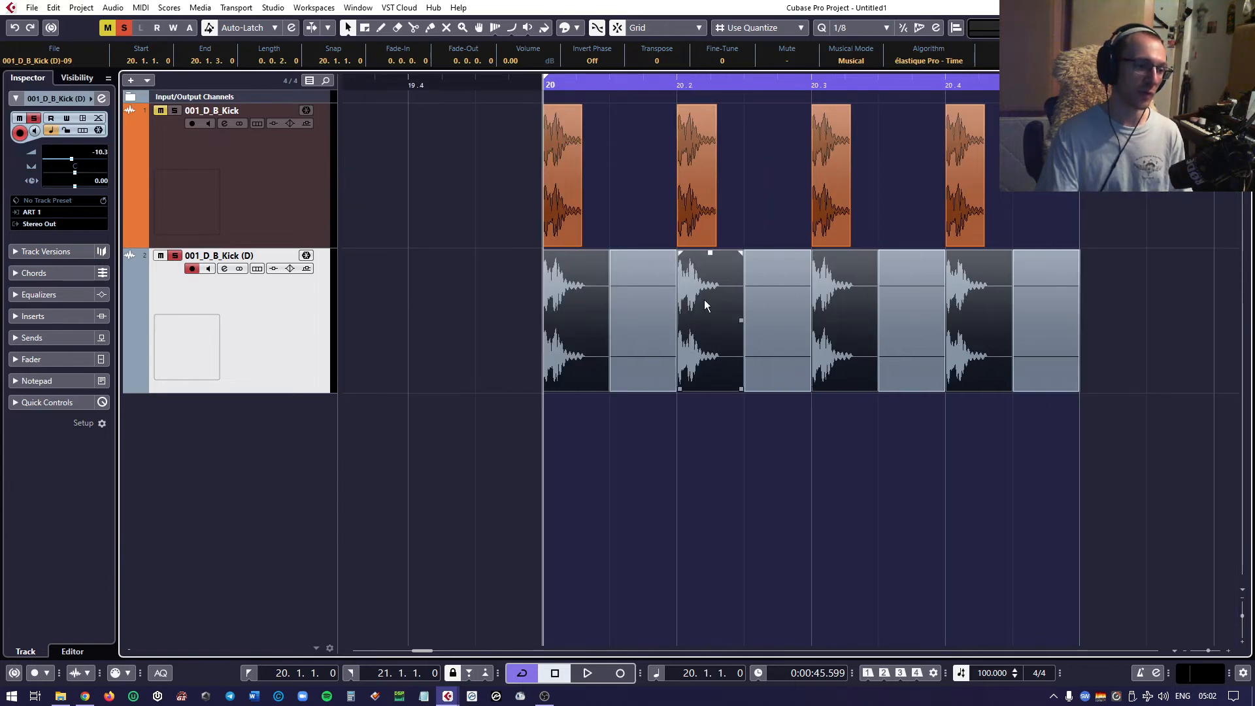
left_click(575, 320)
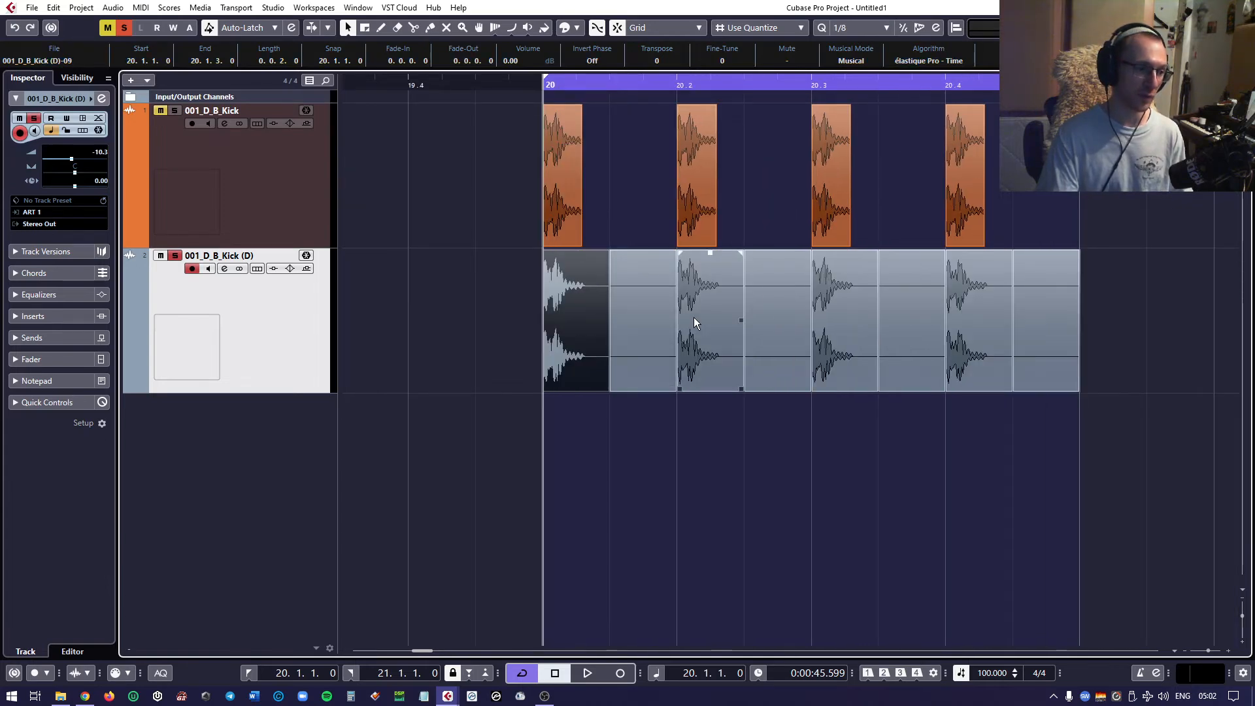
left_click(693, 318)
left_click(582, 316, "shift")
left_click(852, 324, "shift")
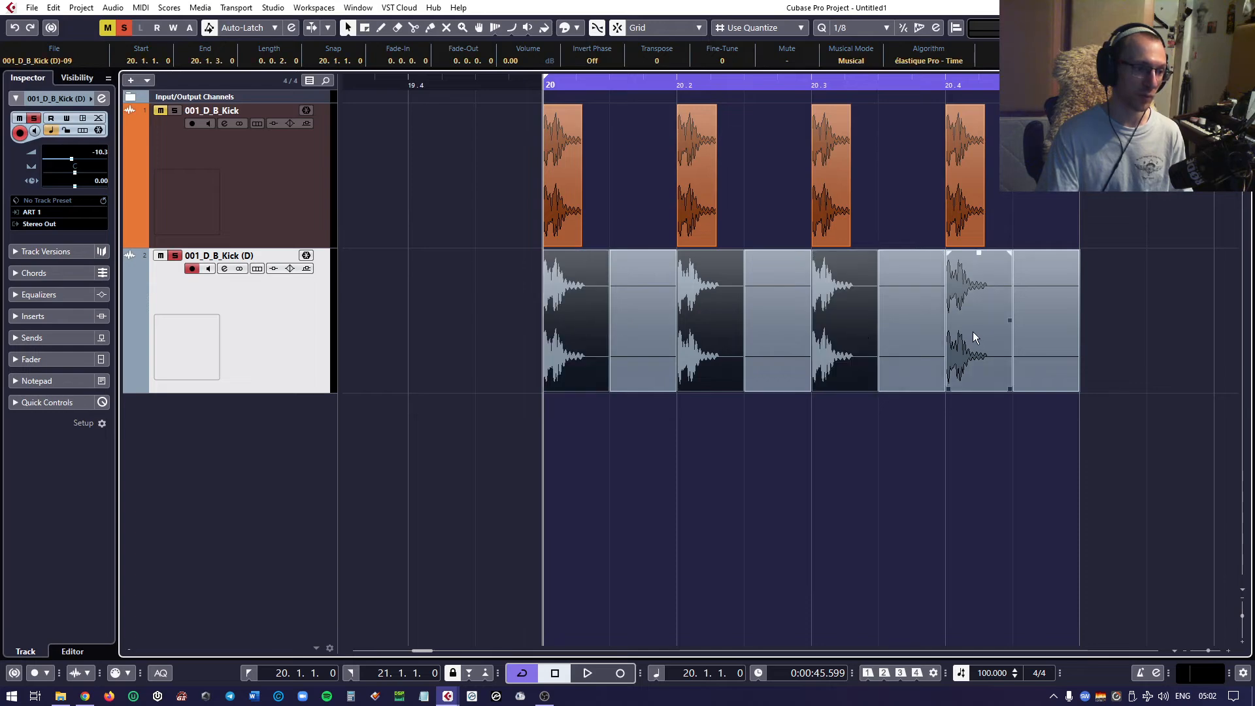
left_click(972, 331, "shift")
double_click(573, 325)
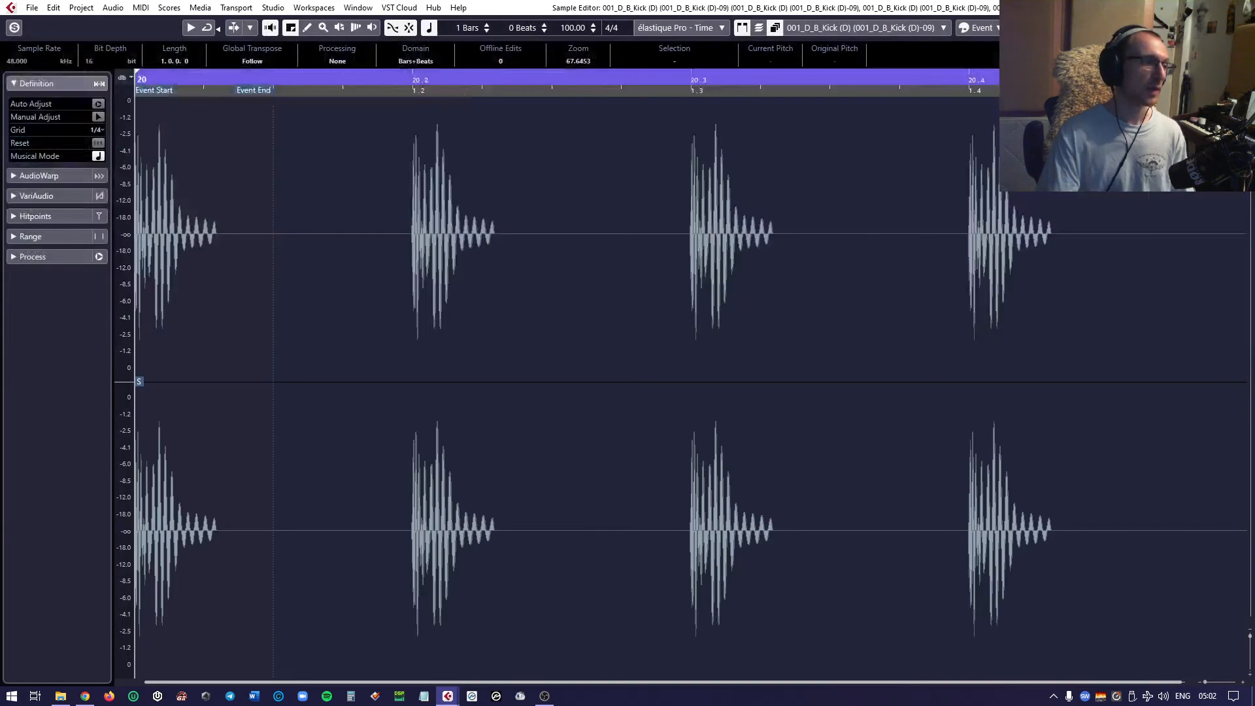
left_click(429, 30)
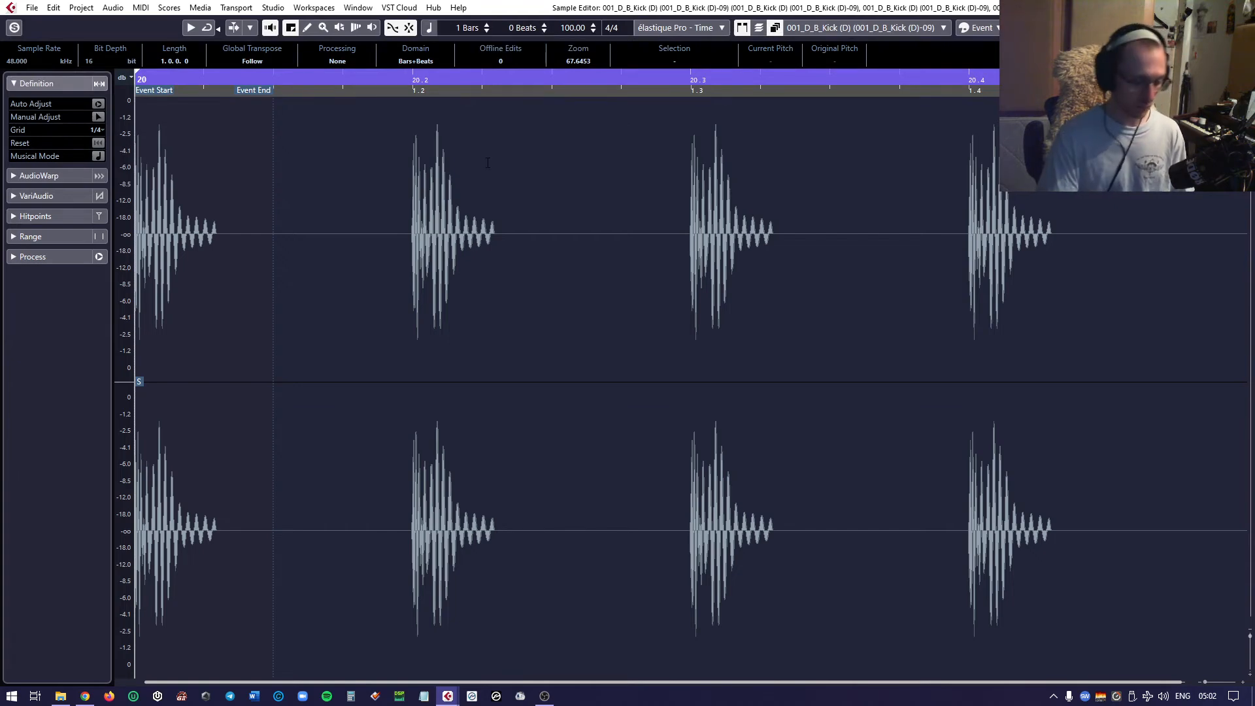
key("Return")
Open the second kick's segment in the Sample Editor to check its Musical Mode setting, and return to the project
left_click(693, 329)
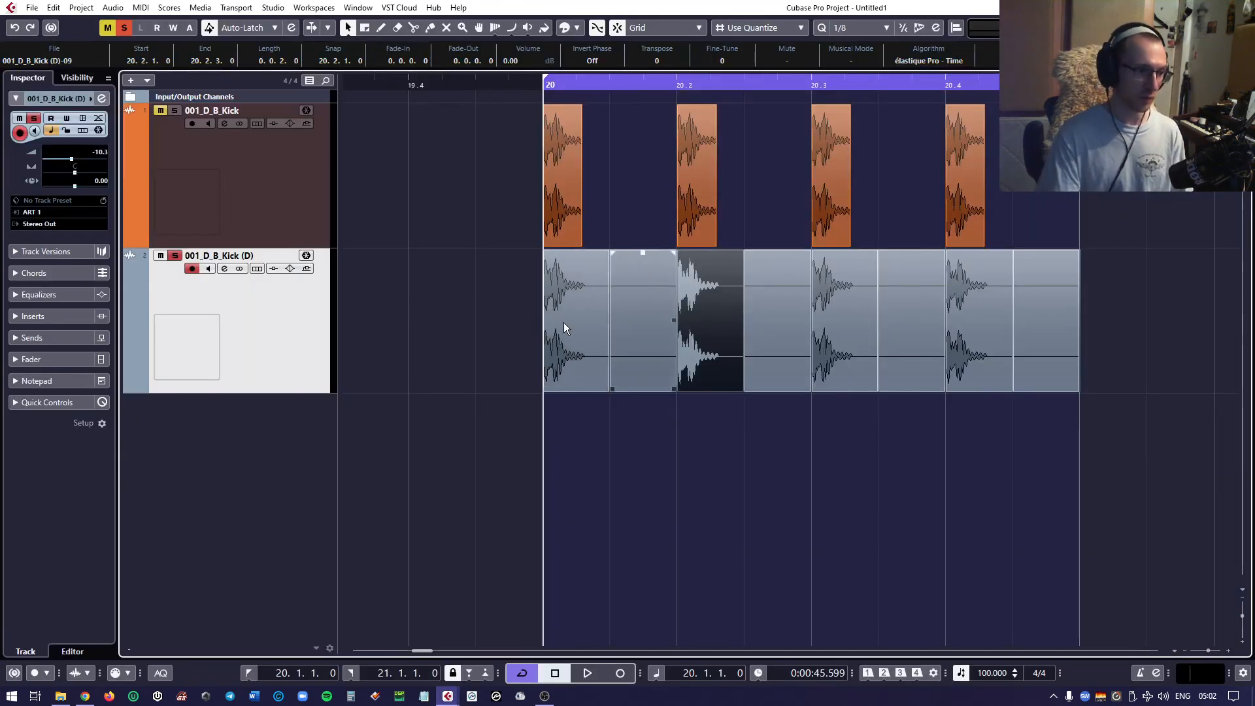
left_click(575, 325)
left_click(712, 333)
left_click(559, 328)
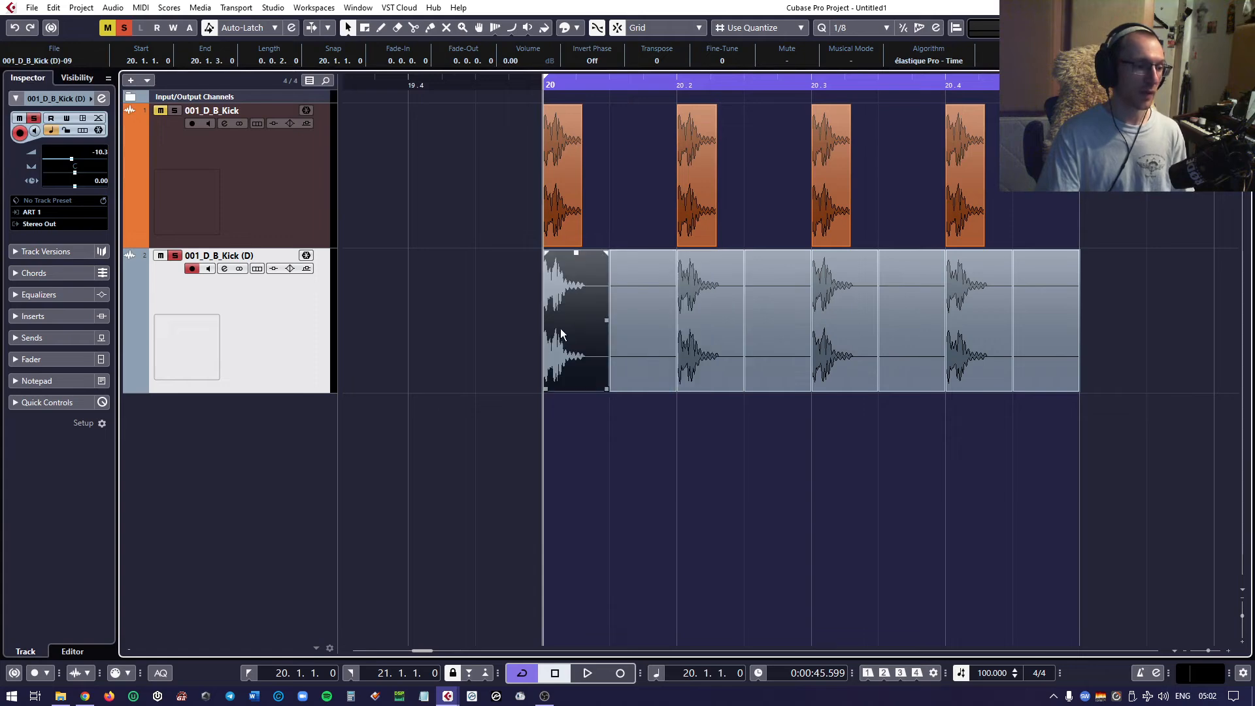
double_click(657, 331)
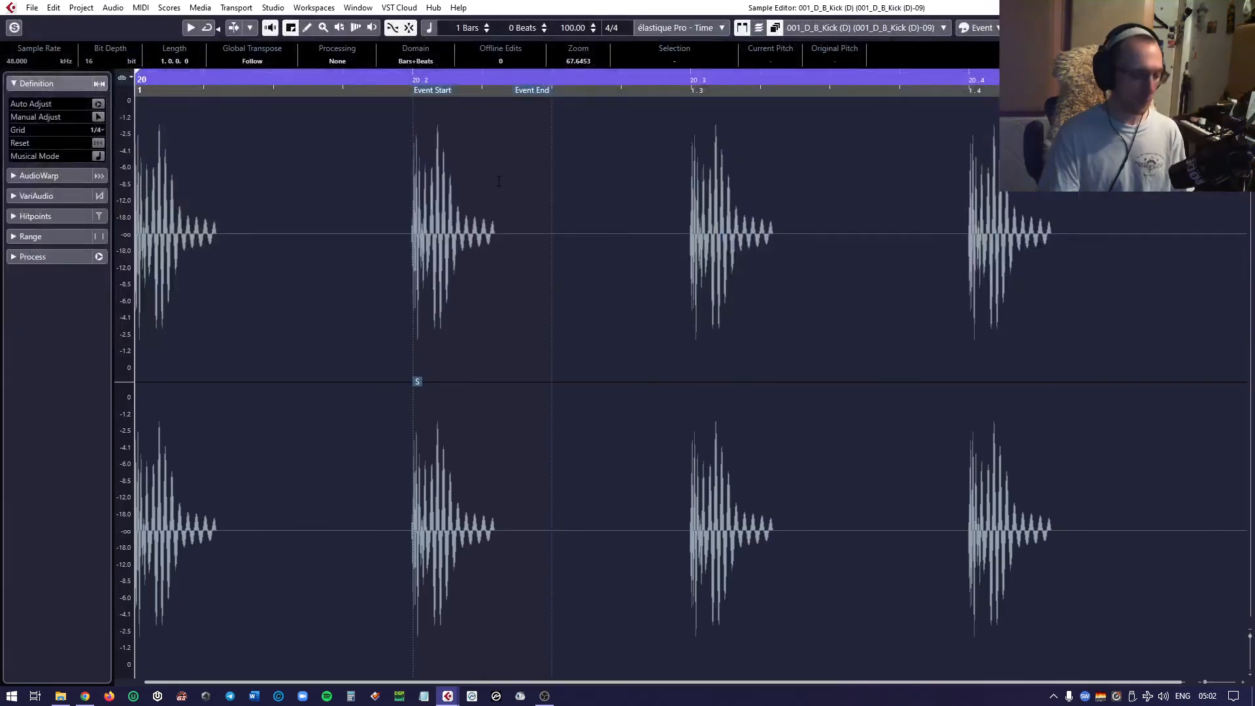
key("Return")
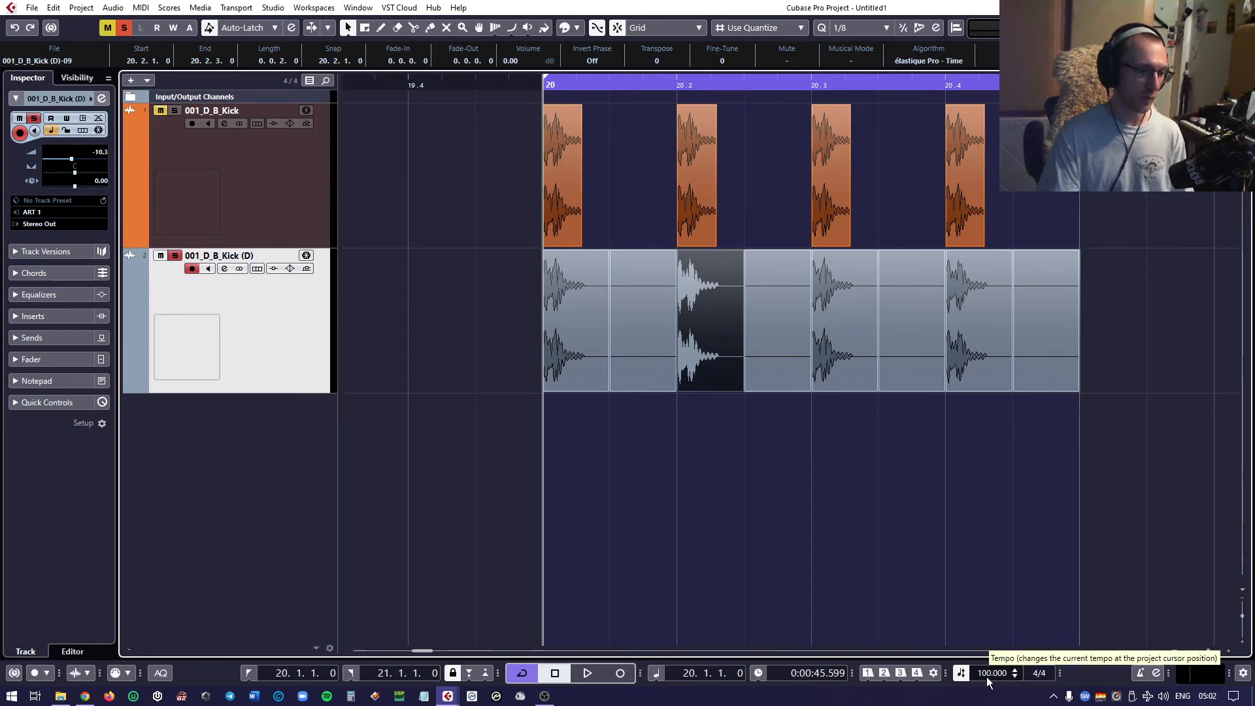
Set the project tempo to 135 BPM and play the split kick loop
scroll(987, 673, "up", 20)
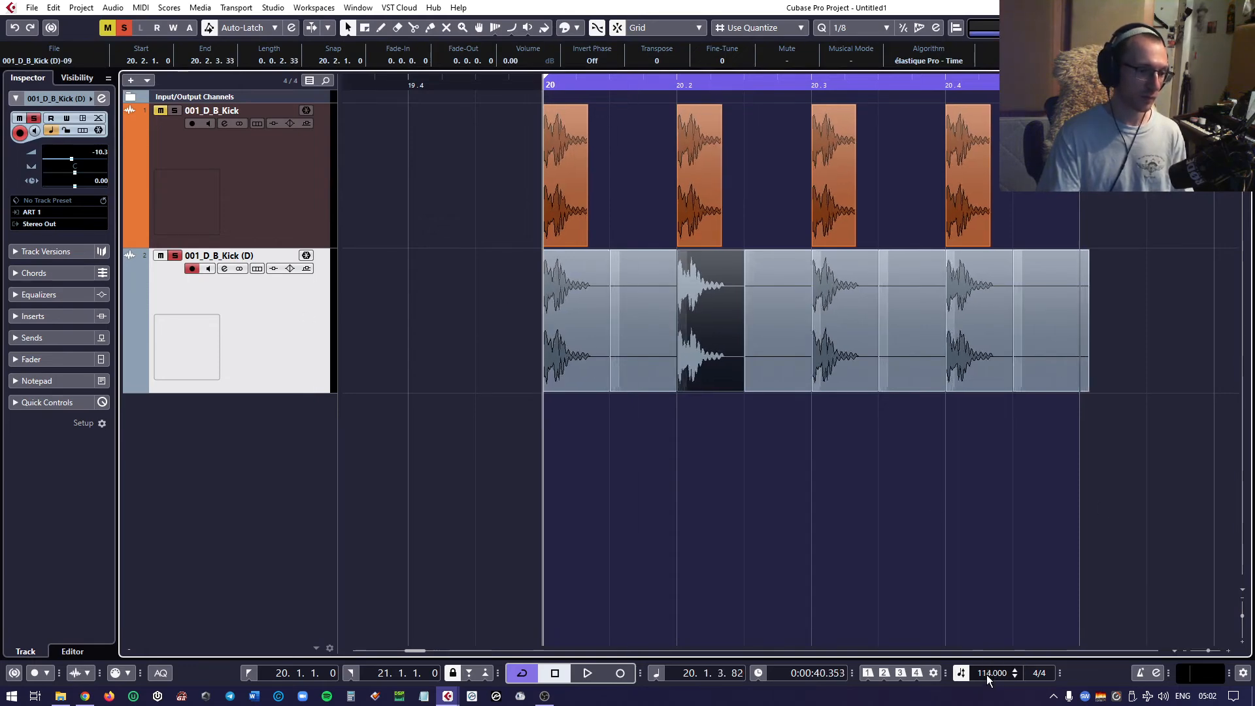
scroll(988, 673, "up", 10)
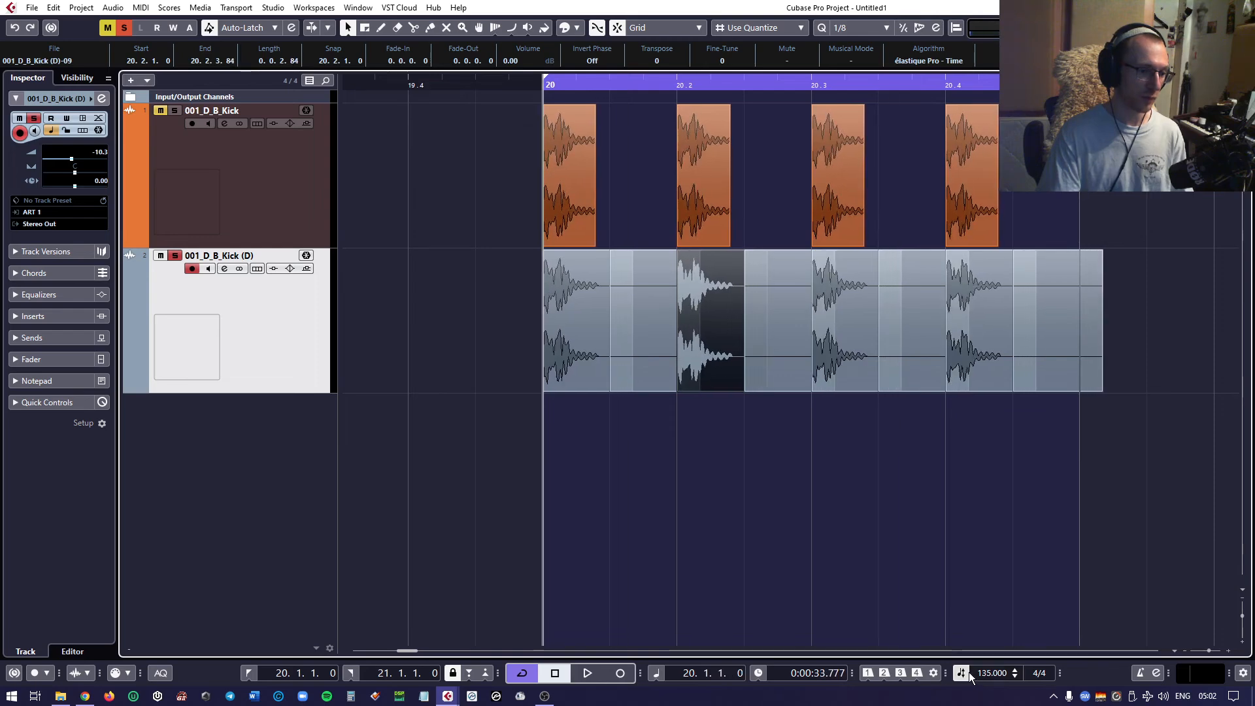
key("space")
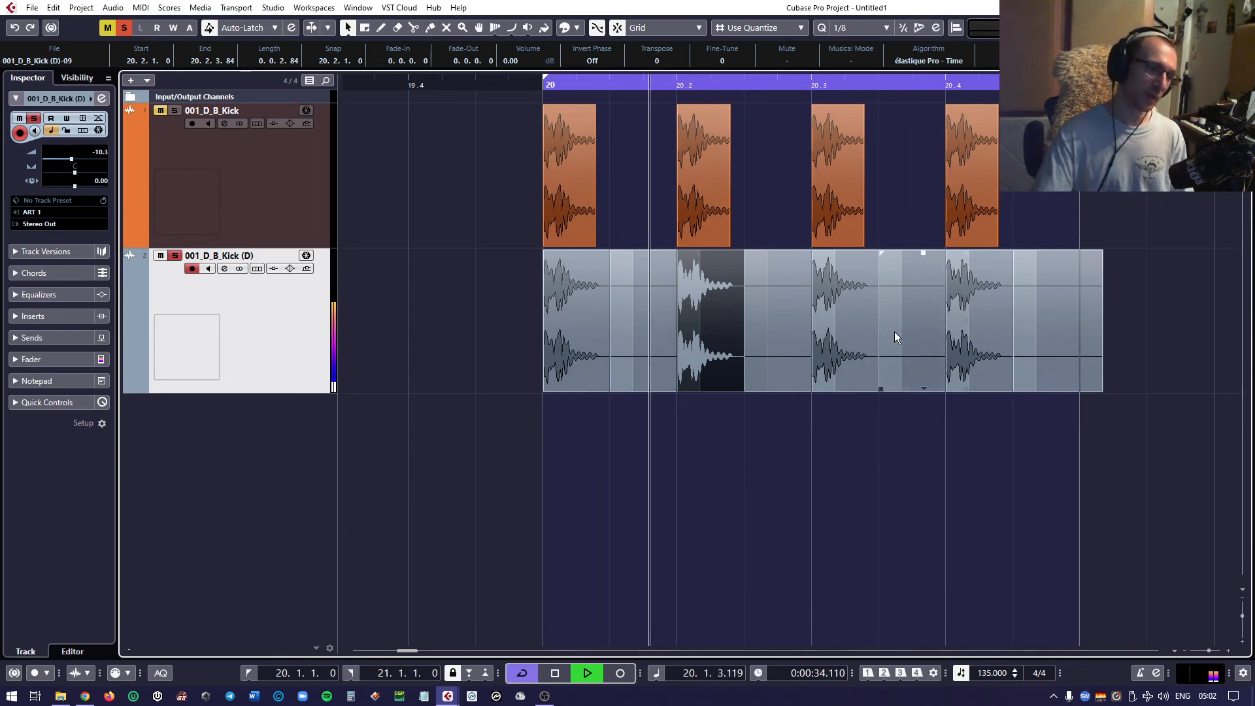
key("space")
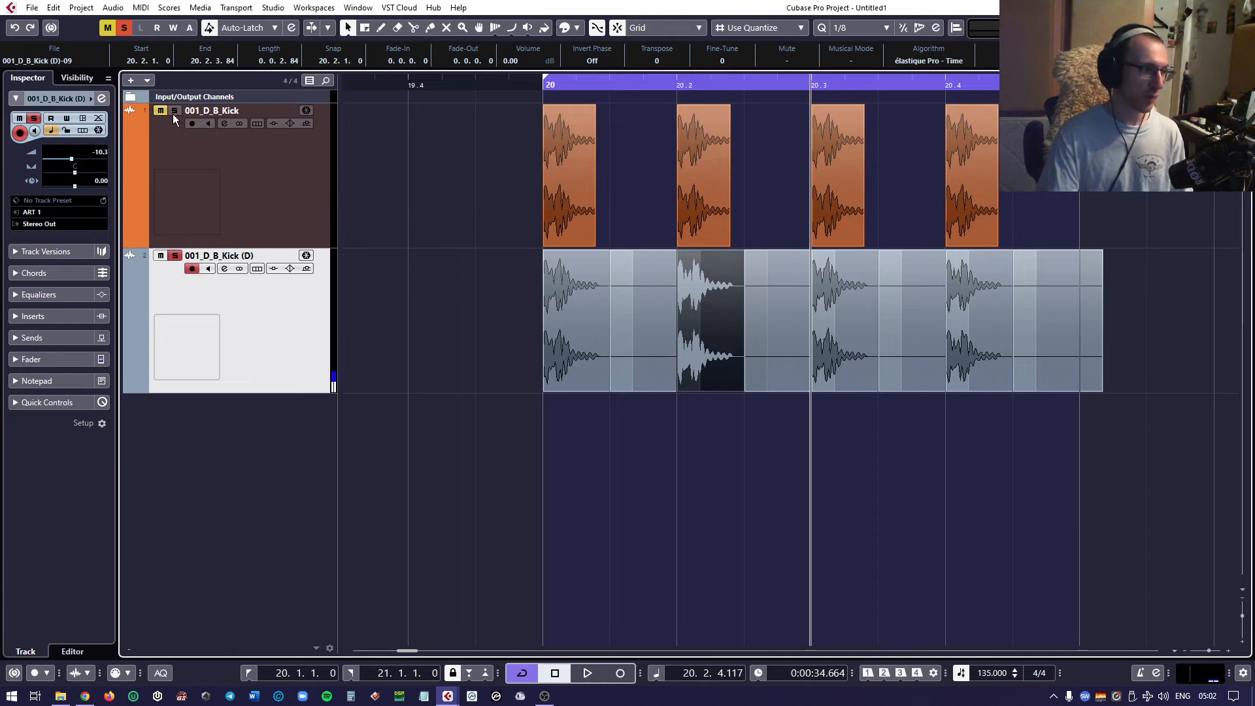
Play the original kick track together with the split loop, and mute the original track again
key("space")
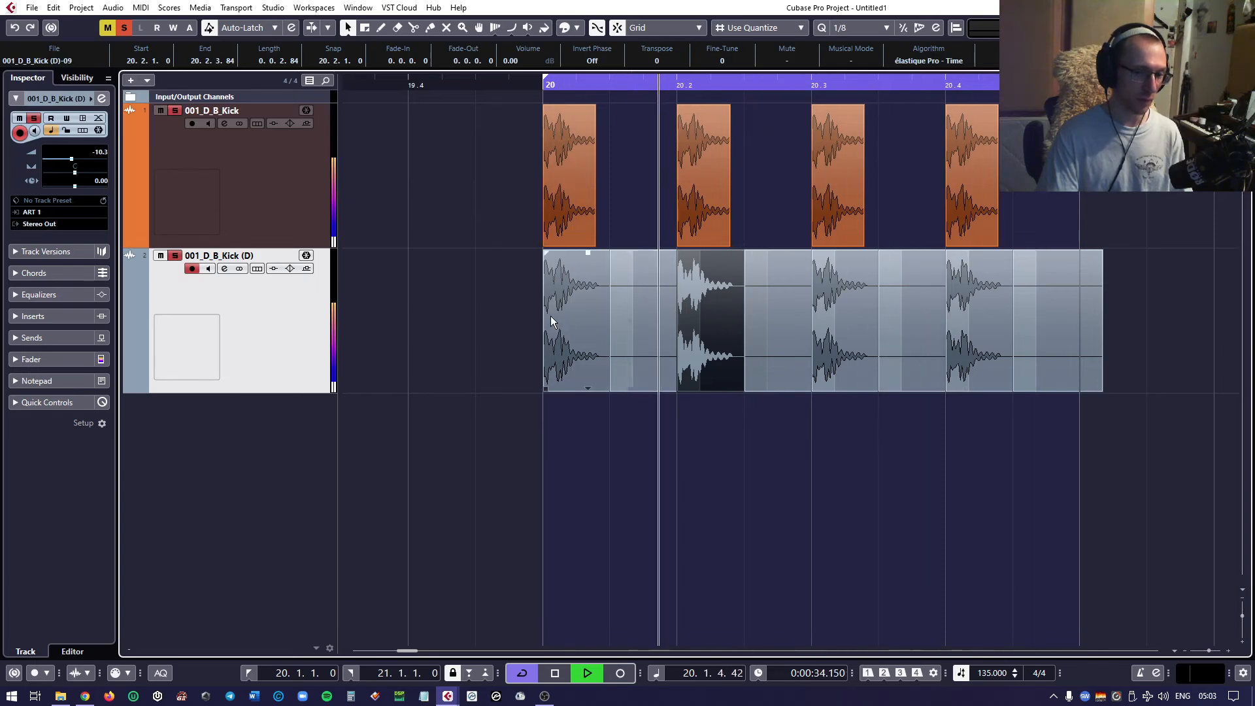
left_click(175, 111)
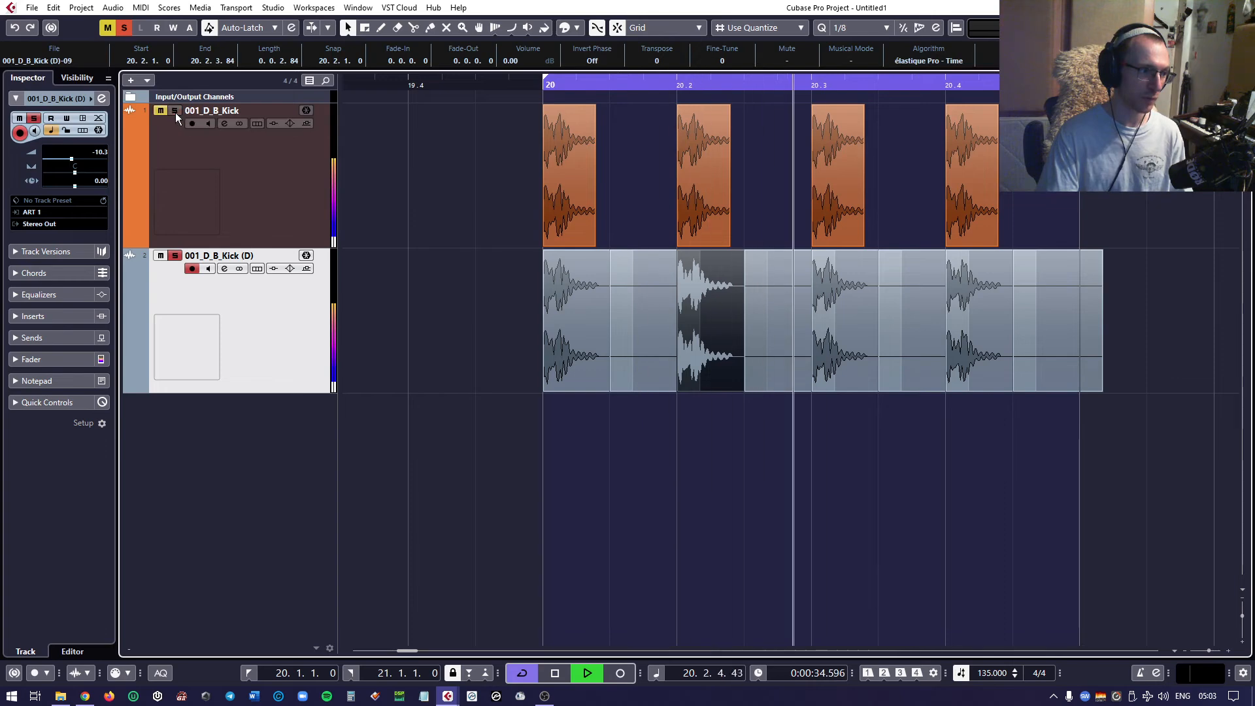
Stop playback and set the project tempo to 100 BPM
scroll(905, 305, "down", 1)
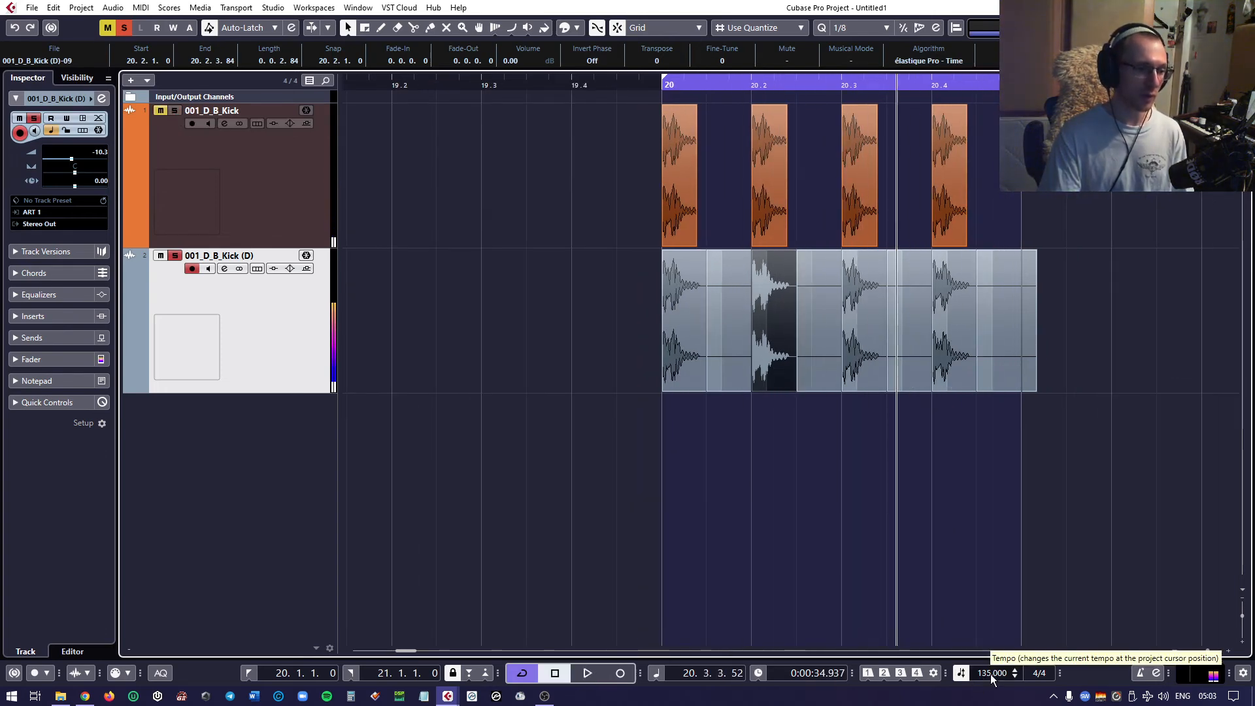
scroll(992, 680, "down", 6)
scroll(992, 680, "down", 20)
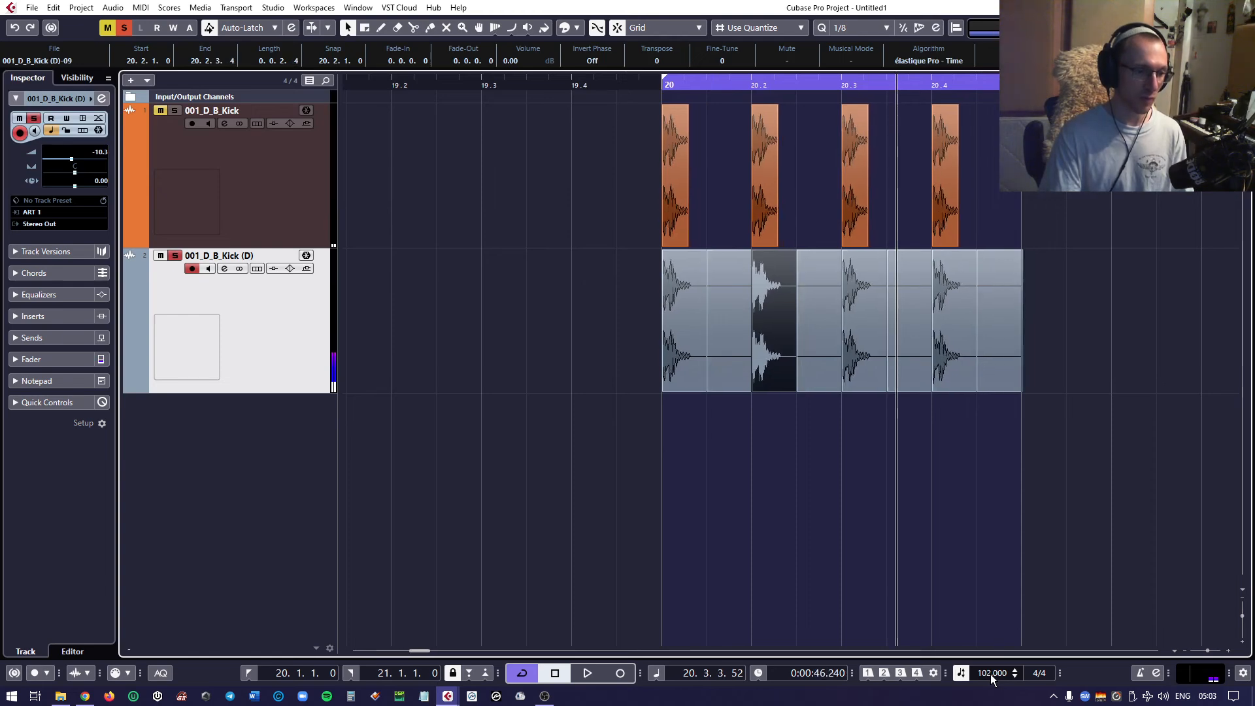
scroll(991, 680, "down", 1)
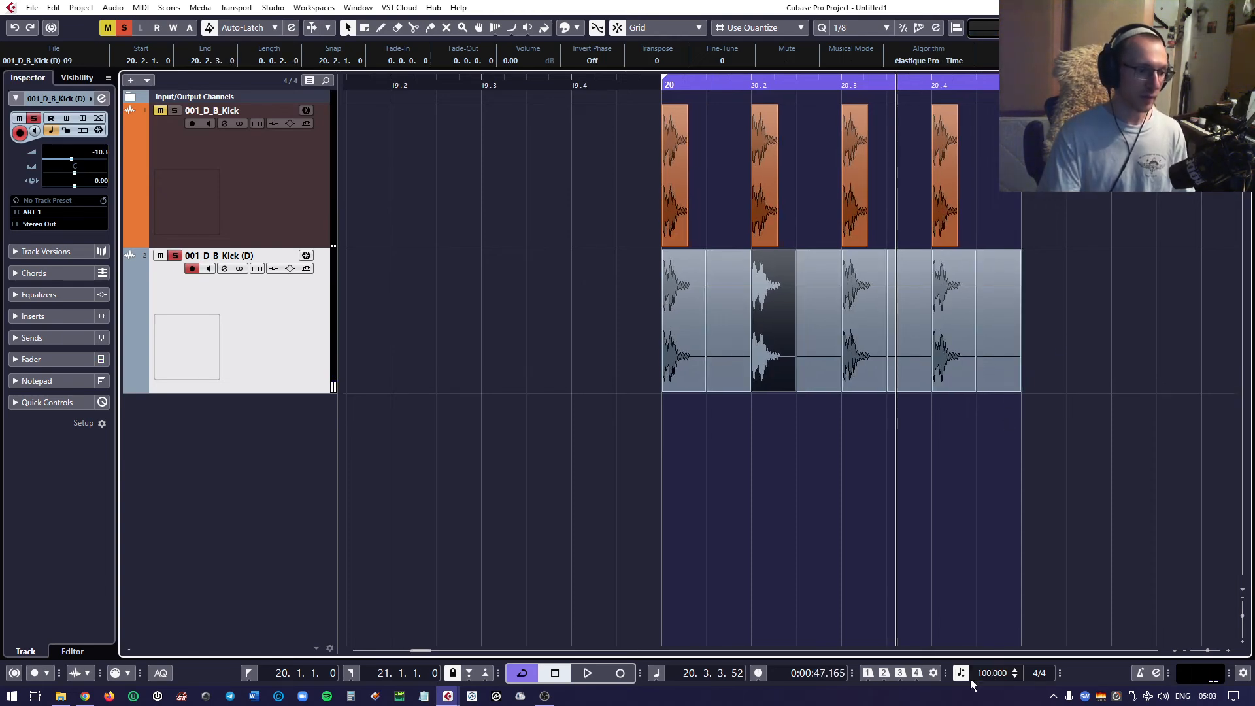
Set the project tempo to 164 BPM and inspect how the segments of the split loop overlap
scroll(982, 679, "up", 15)
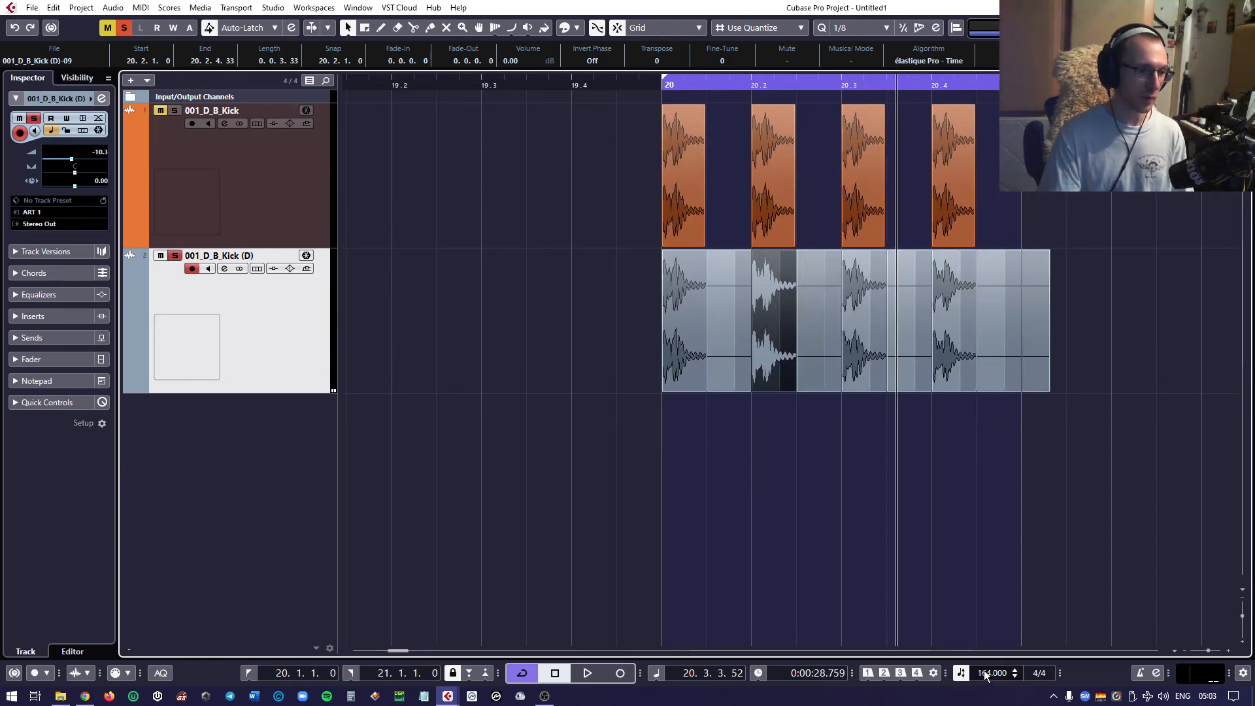
left_click(814, 322)
scroll(733, 340, "up", 3, "ctrl")
left_click(730, 334)
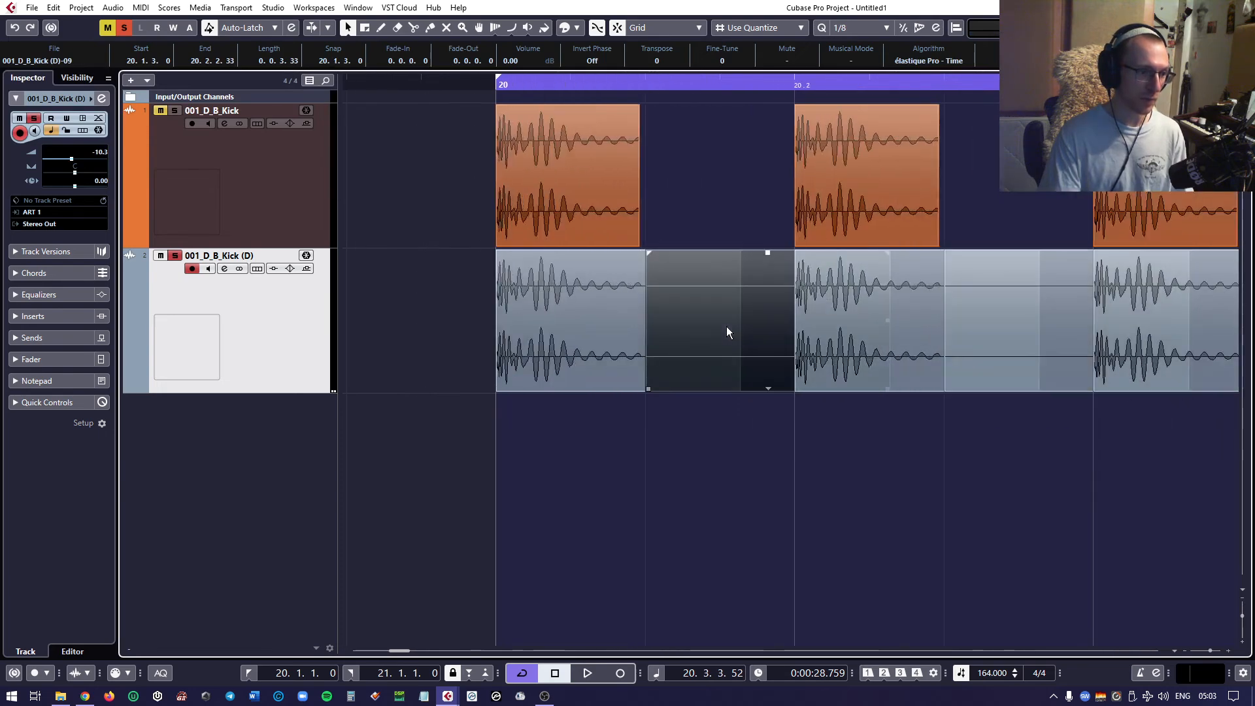
scroll(634, 341, "down", 3, "ctrl")
left_click_drag(540, 332, 1071, 346)
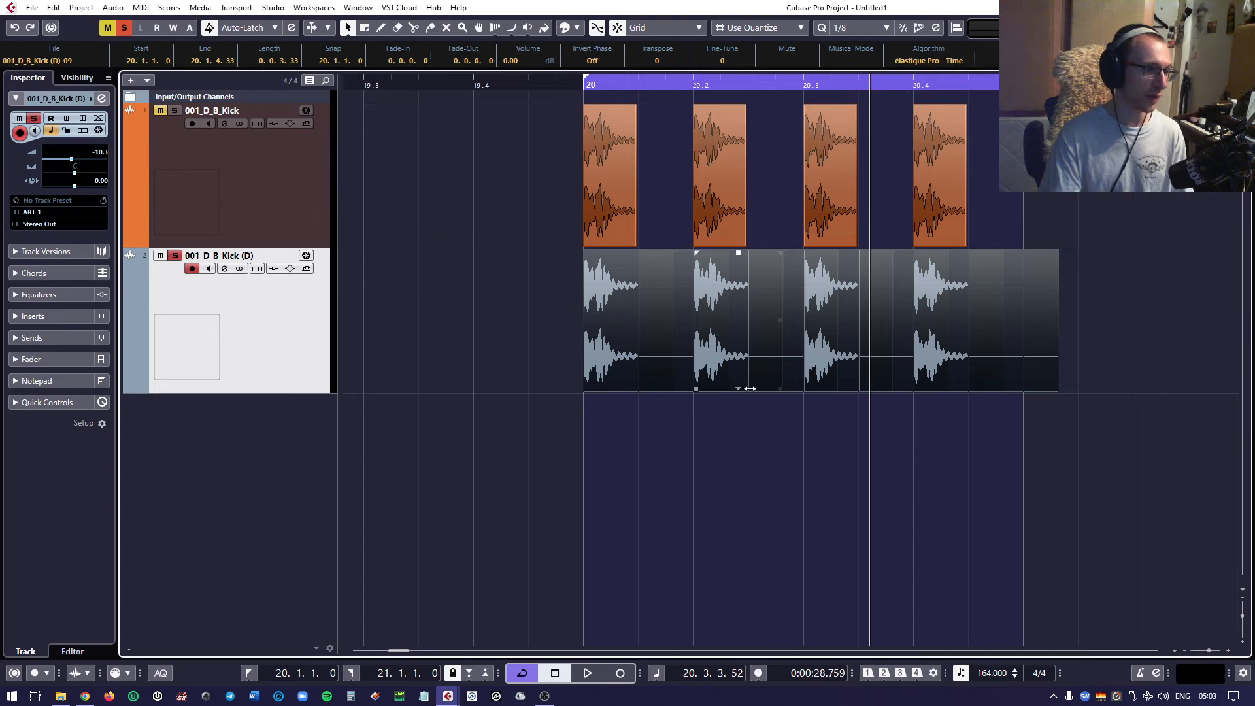
scroll(896, 300, "down", 1, "ctrl")
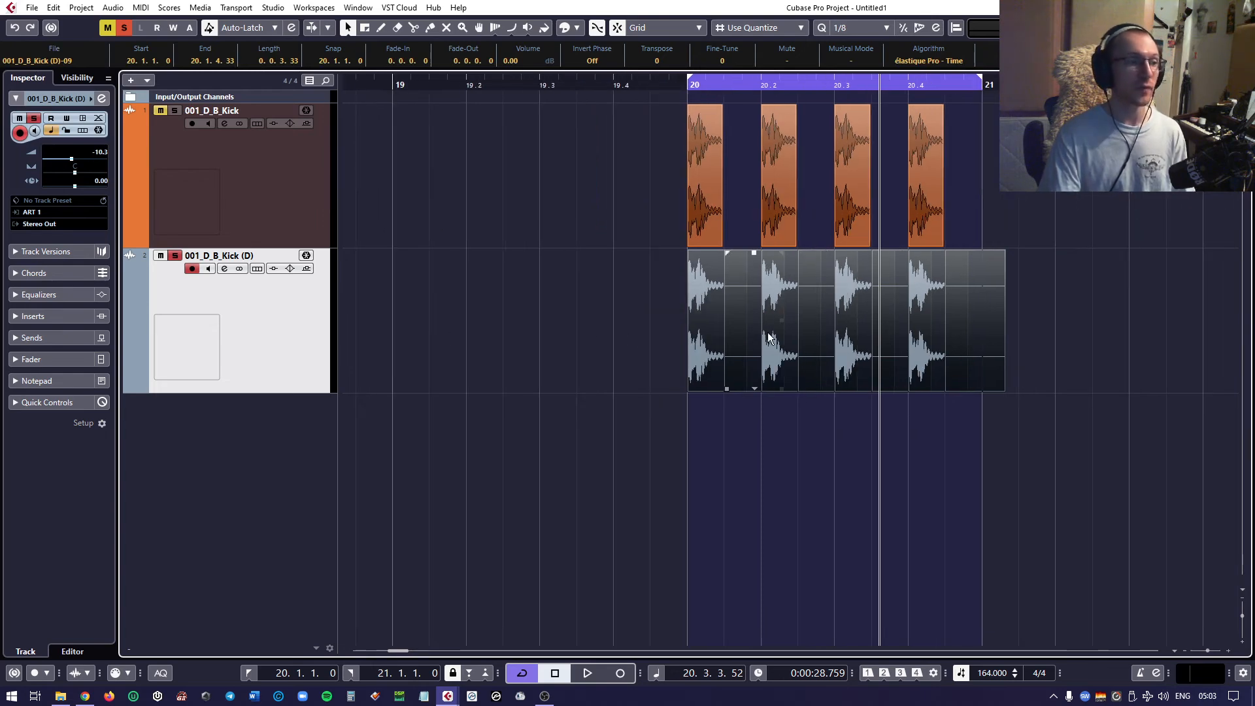
left_click(1036, 339)
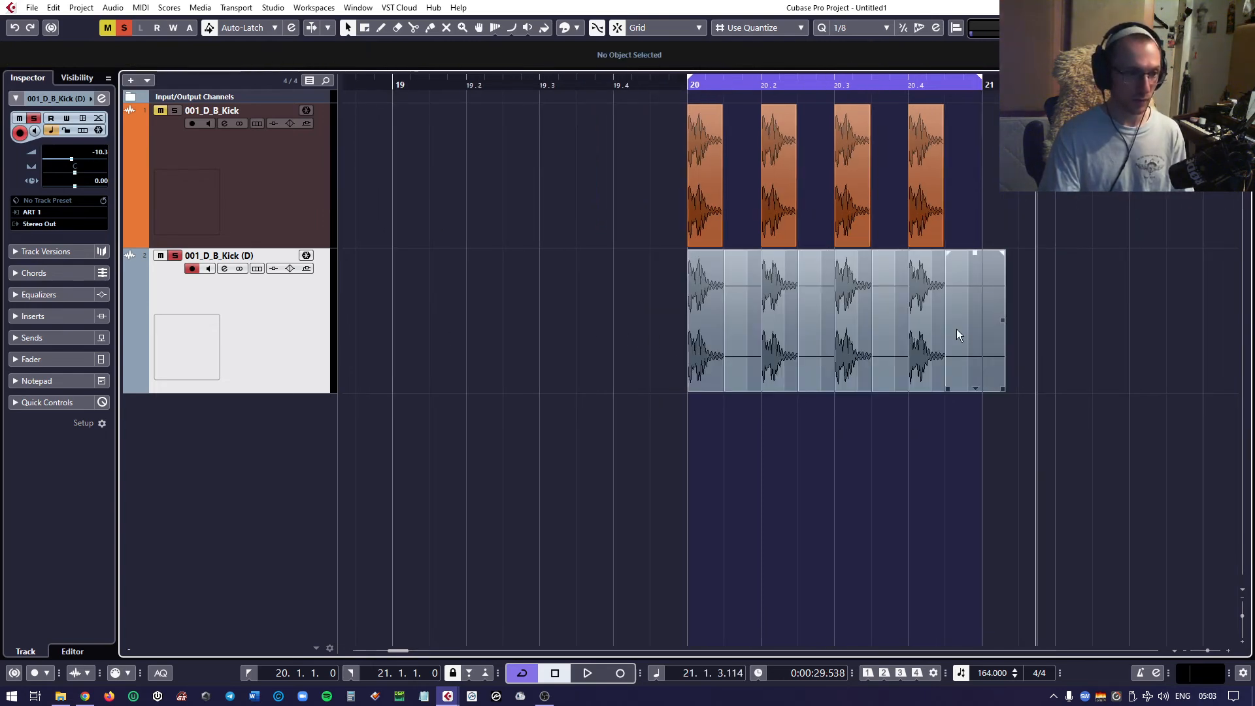
Select all segments of the split kick loop and duplicate them four times along the track
scroll(956, 328, "down", 1, "ctrl")
left_click_drag(1035, 325, 739, 333)
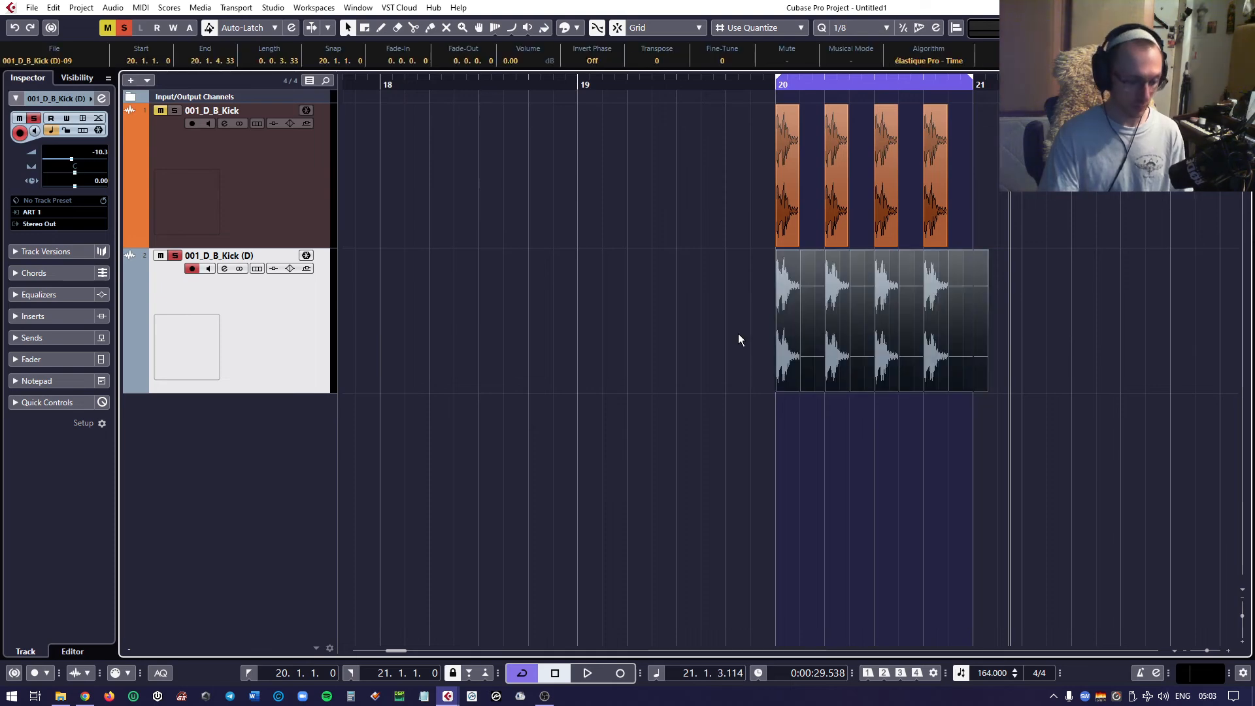
key("ctrl+d")
key("ctrl+d")
key("ctrl+d")
key("ctrl+d")
scroll(818, 329, "down", 5, "ctrl")
left_click_drag(1124, 319, 615, 321)
scroll(618, 323, "up", 6)
left_click(629, 346)
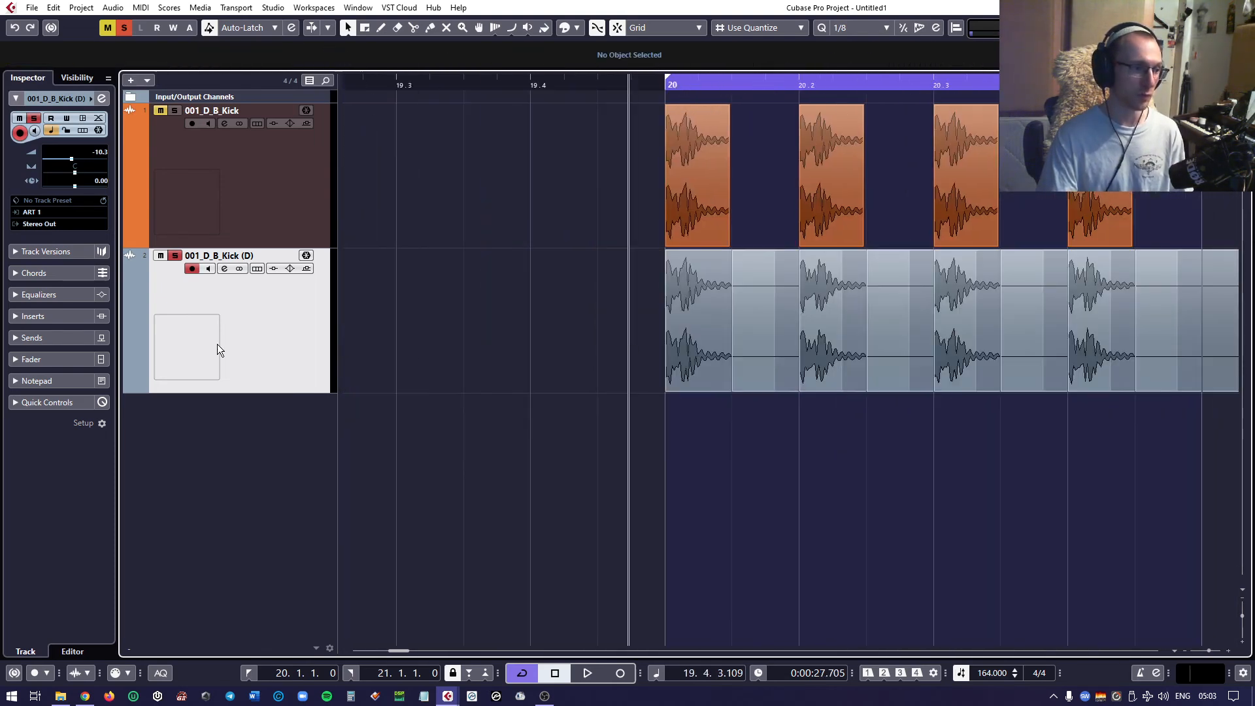
Select all events on the 001_D_B_Kick (D) track and delete their overlaps
right_click(278, 312)
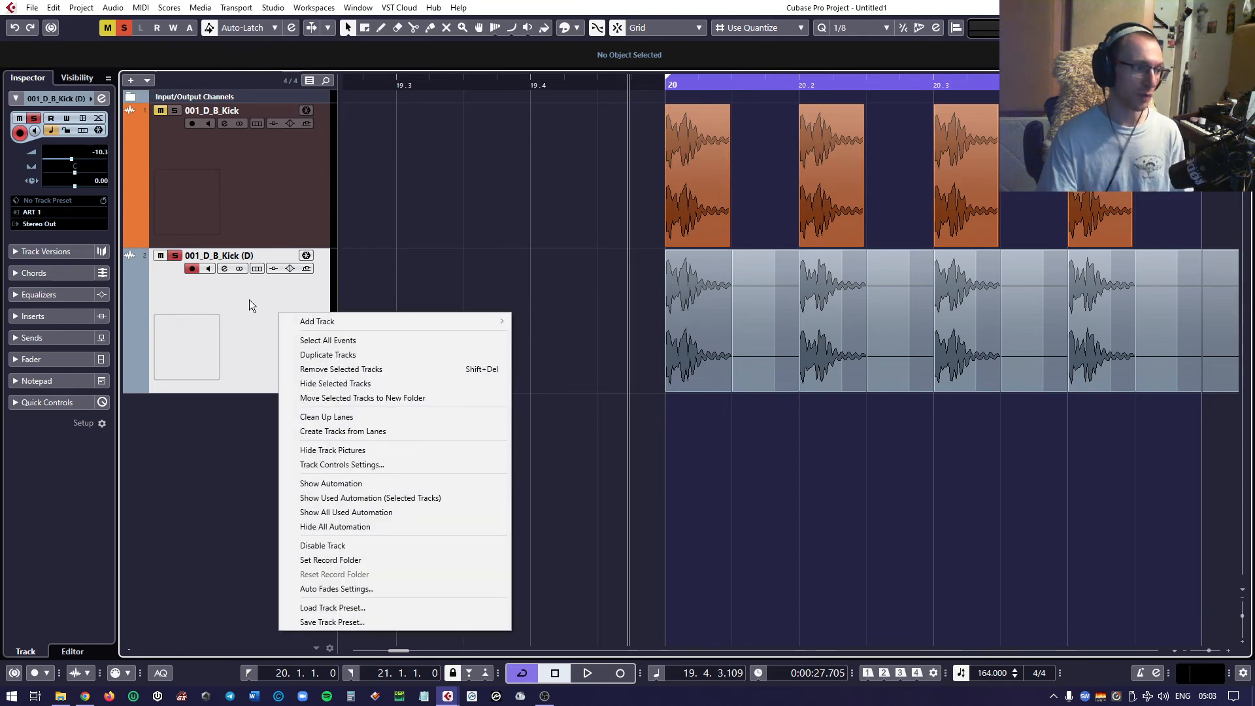
left_click(317, 340)
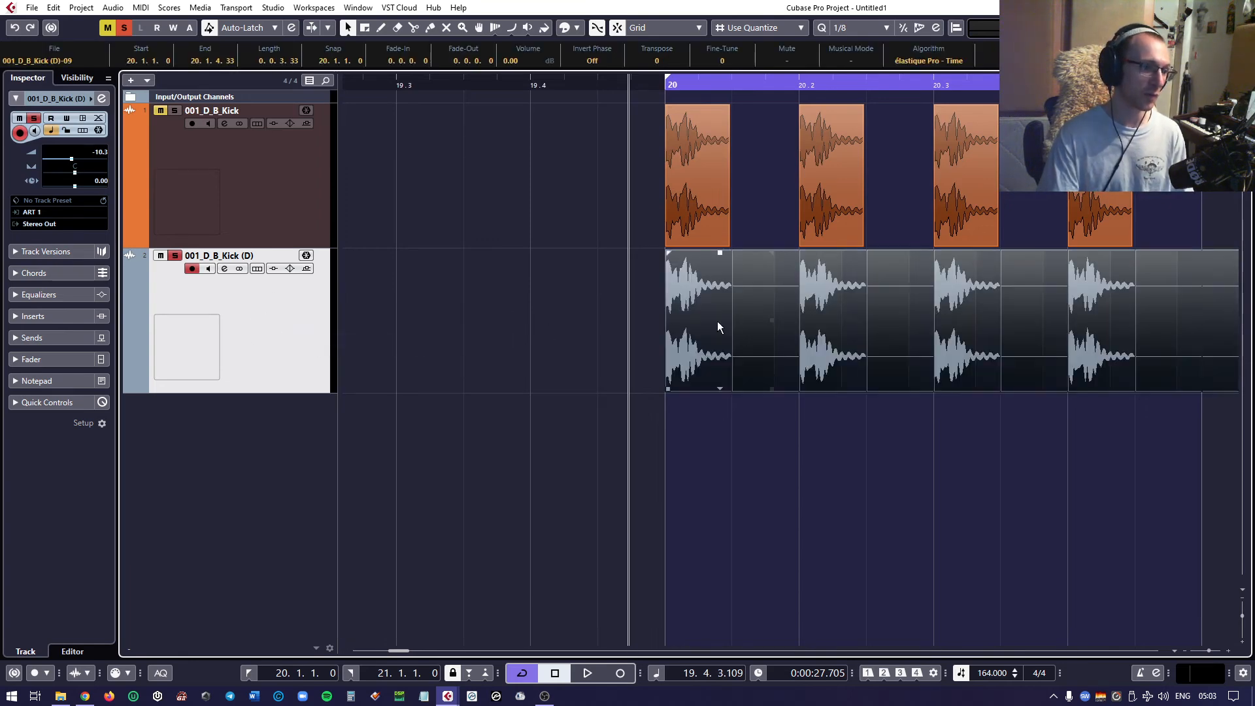
scroll(733, 320, "down", 4)
scroll(1159, 310, "down", 2)
scroll(1053, 348, "right", 2)
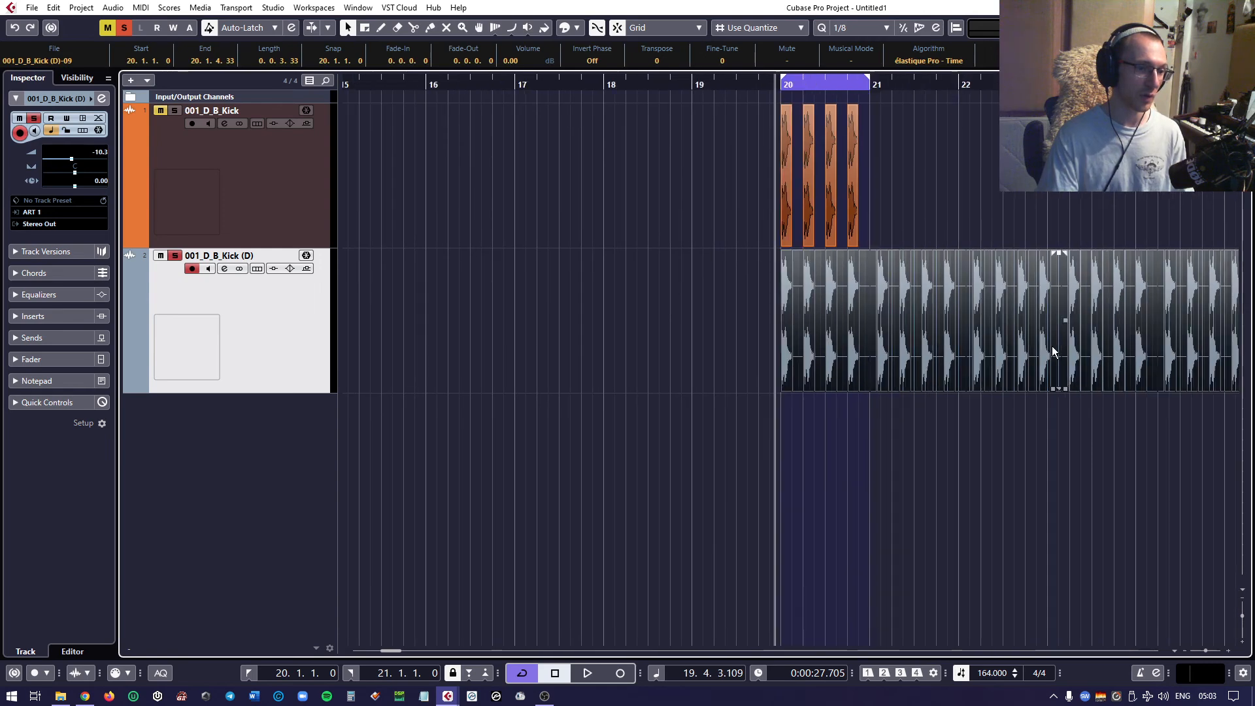
left_click(112, 7)
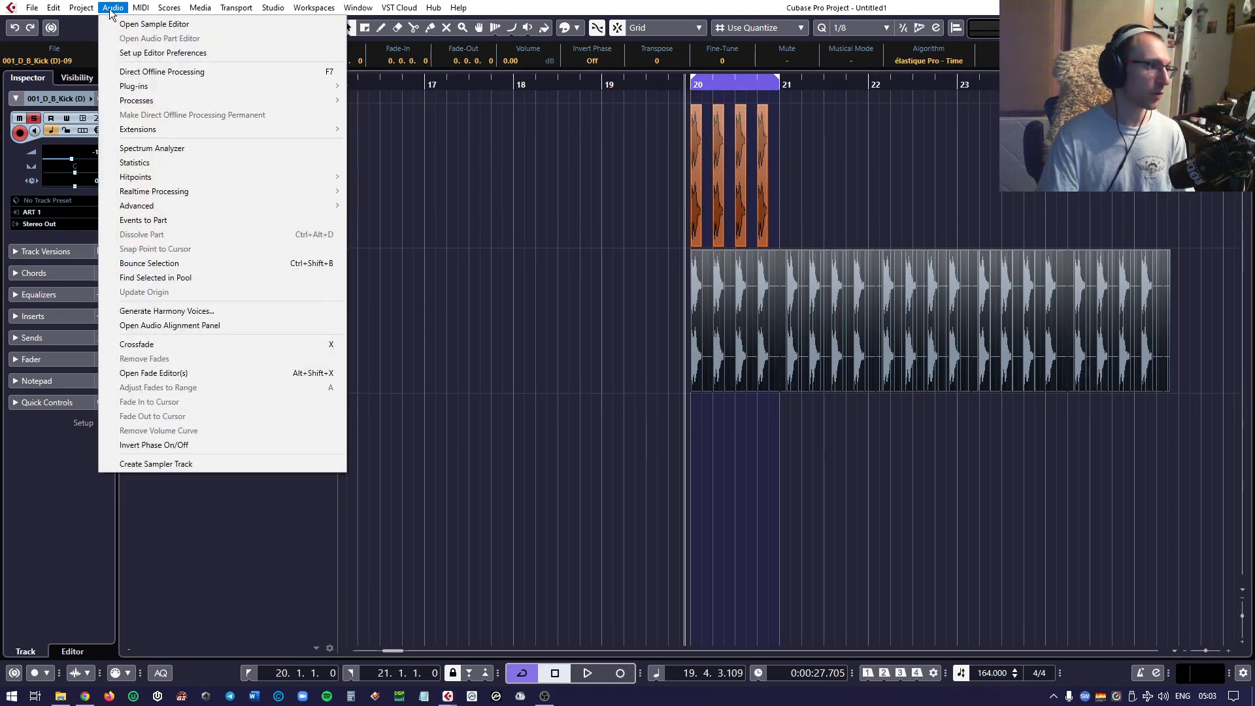
mouse_move(193, 100)
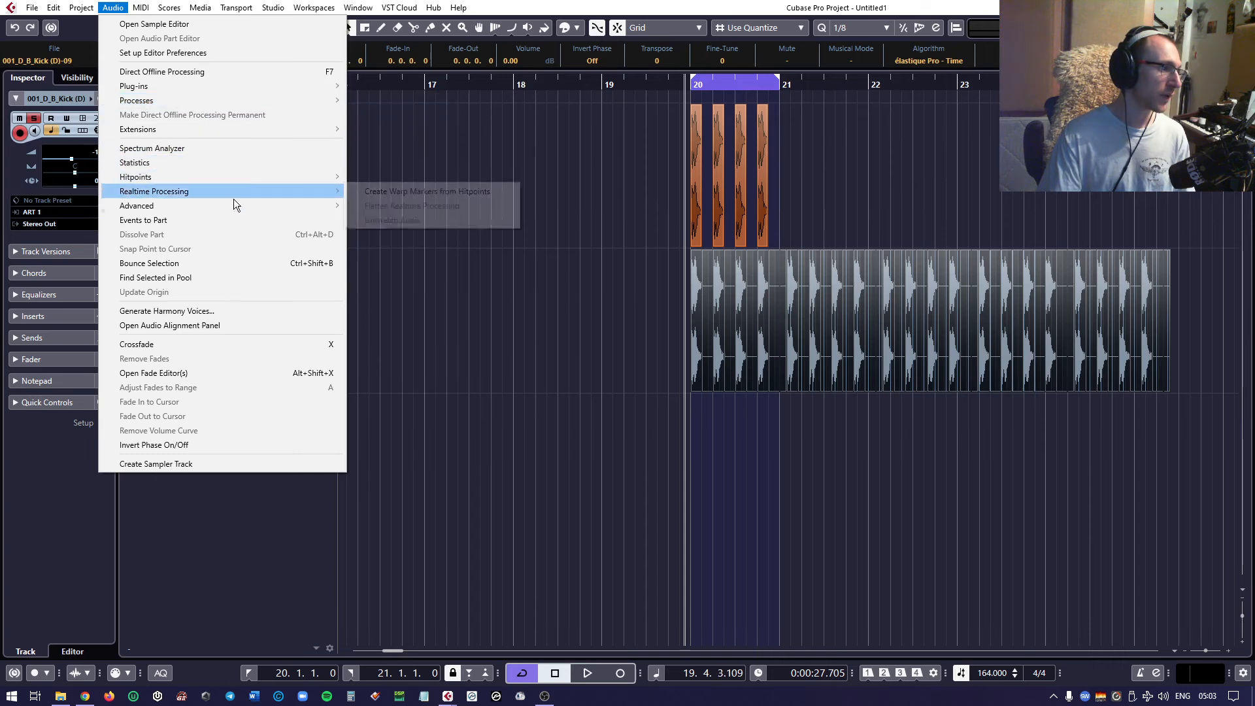
mouse_move(236, 205)
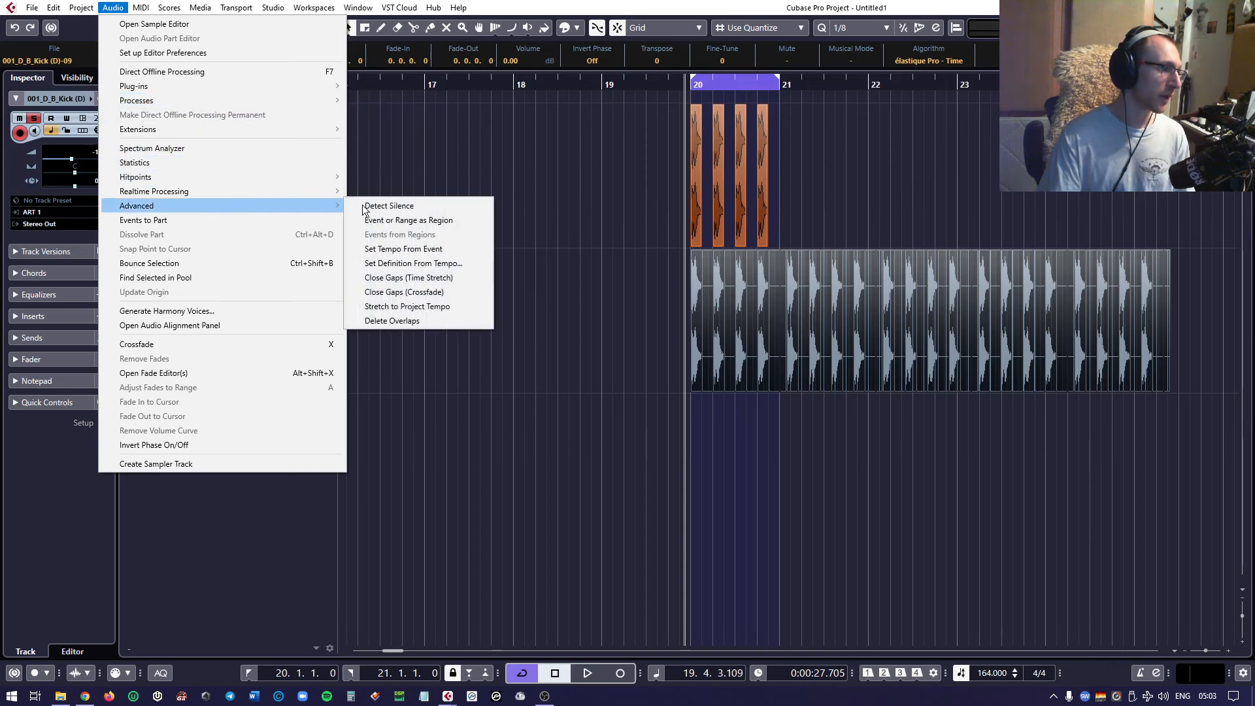
left_click(392, 320)
key("h")
key("h")
key("h")
key("h")
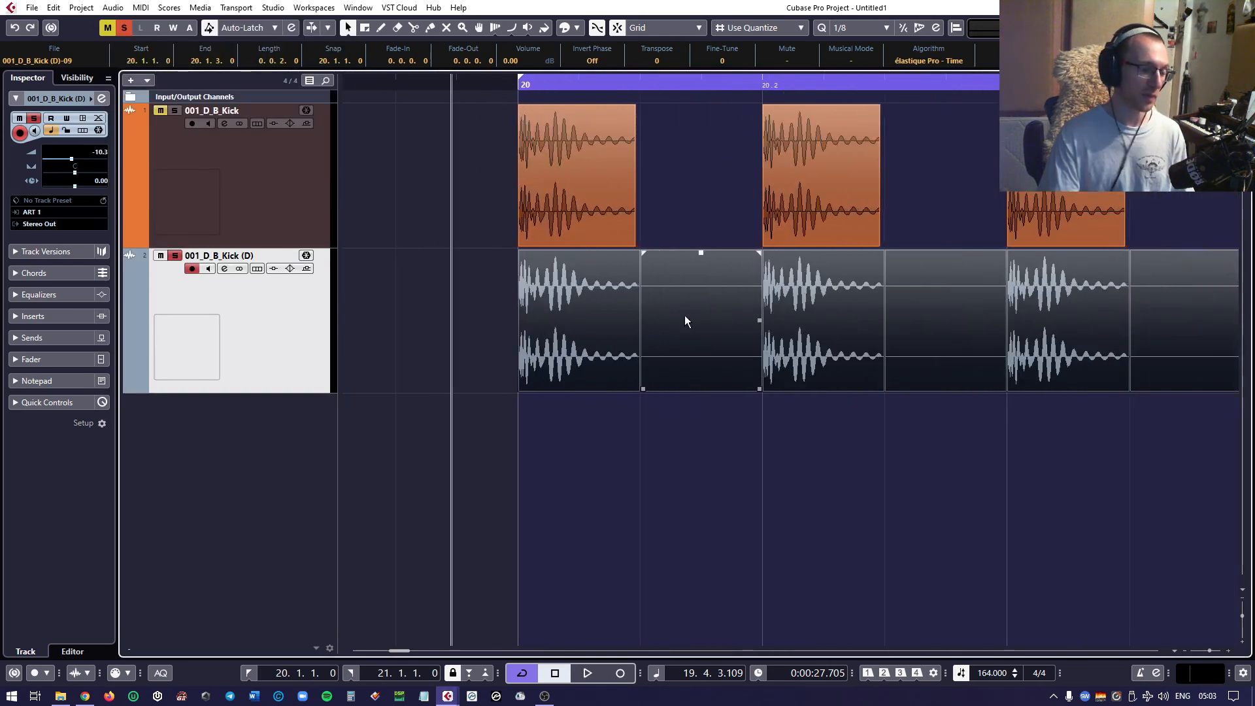
Check the silent segments between the kicks in bar 20, selecting all four of them together
left_click(717, 306)
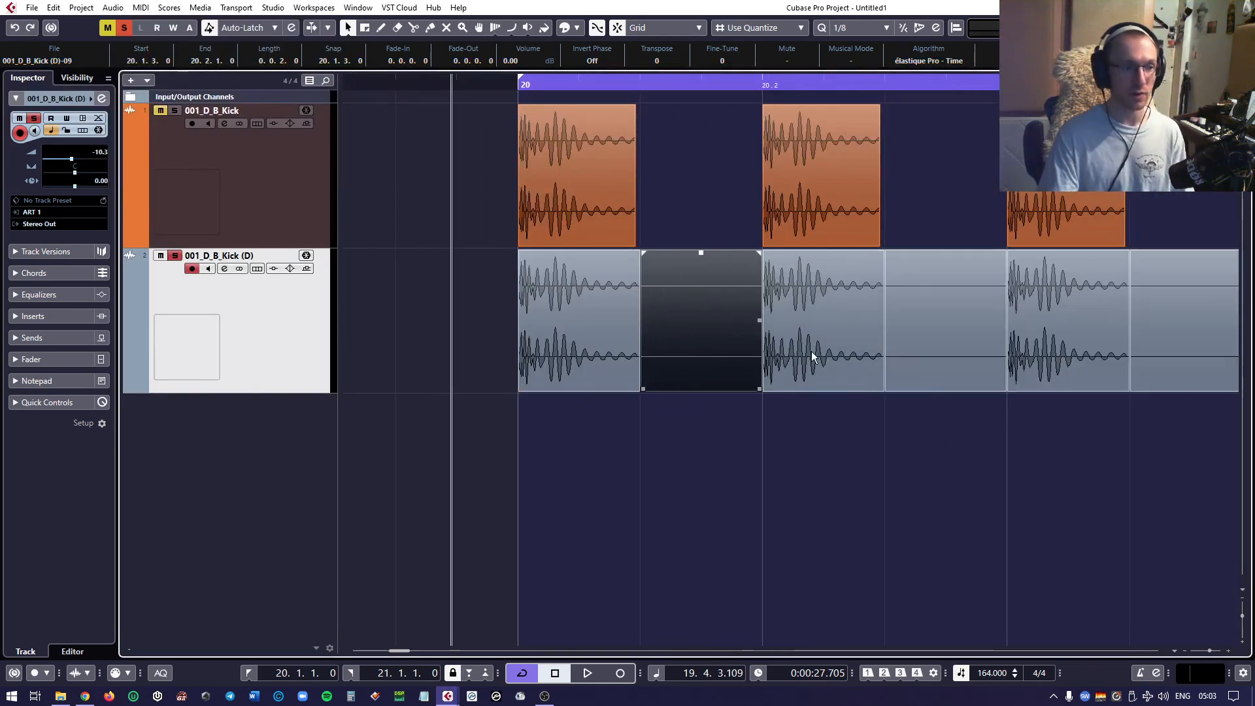
left_click(944, 319)
key("g")
scroll(806, 312, "down", 3)
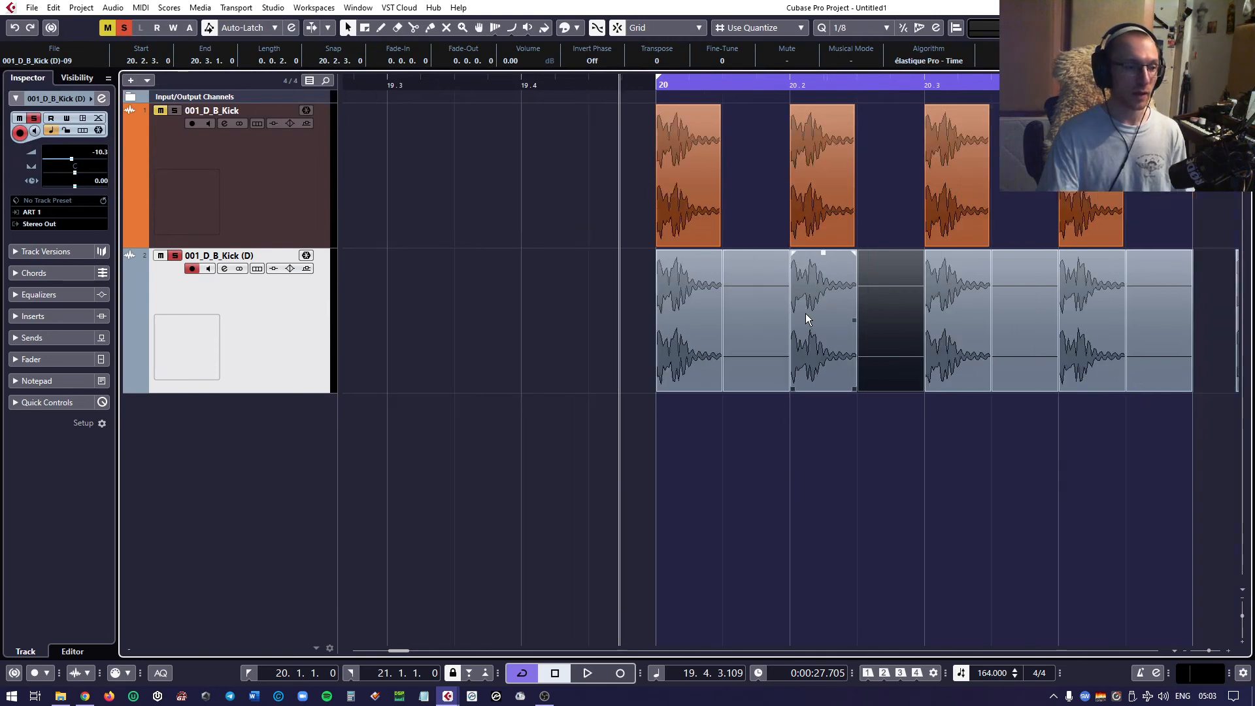
left_click(778, 306)
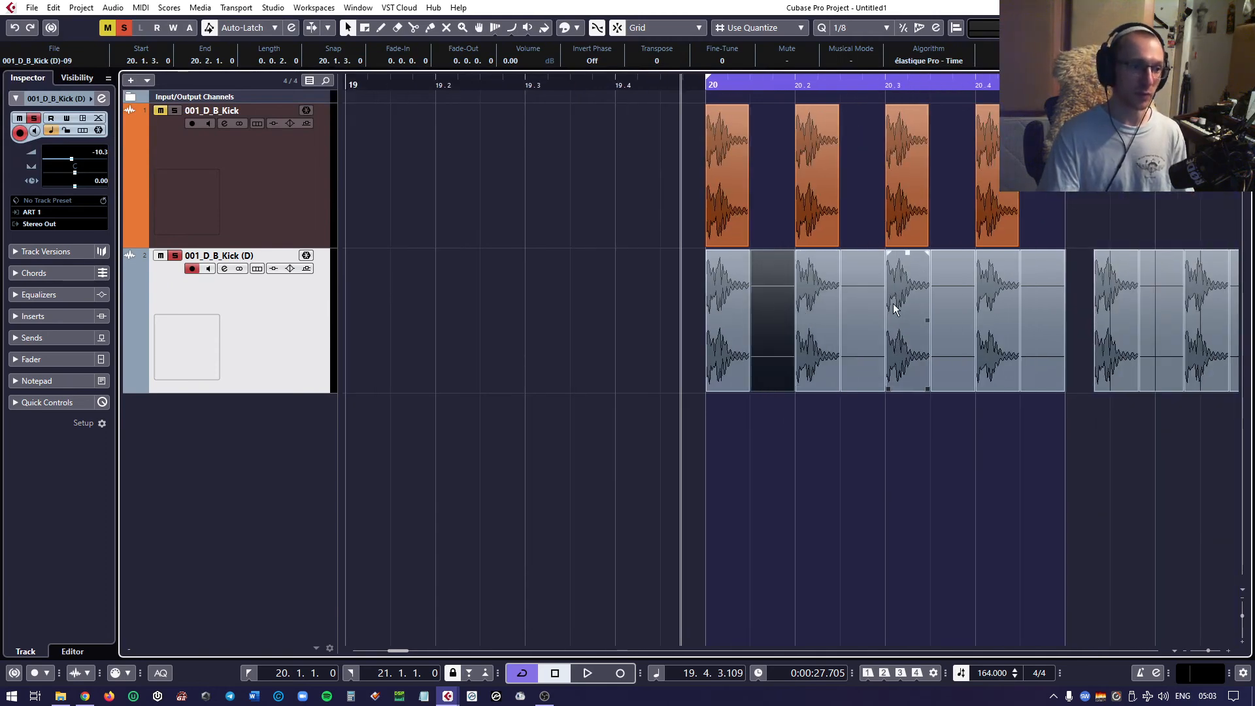
left_click(859, 304, "shift")
left_click(956, 320, "shift")
left_click(1038, 325, "shift")
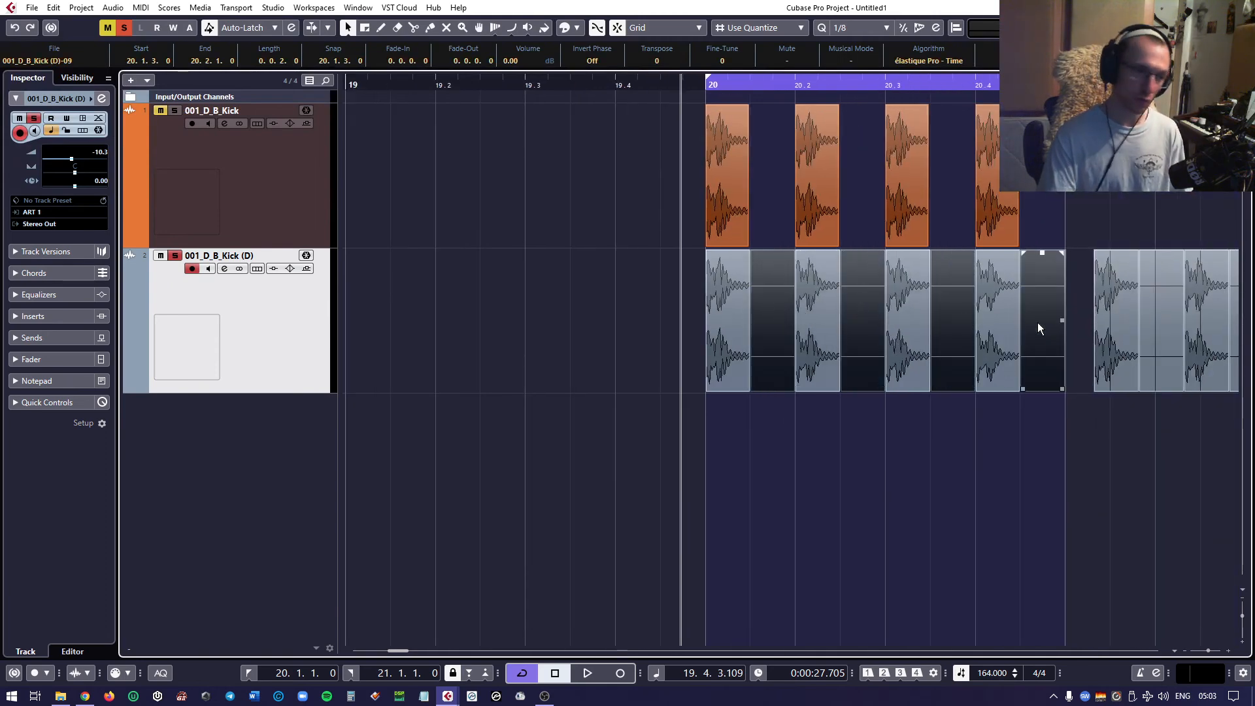
scroll(841, 363, "up", 1)
scroll(841, 363, "down", 1)
scroll(842, 363, "right", 1)
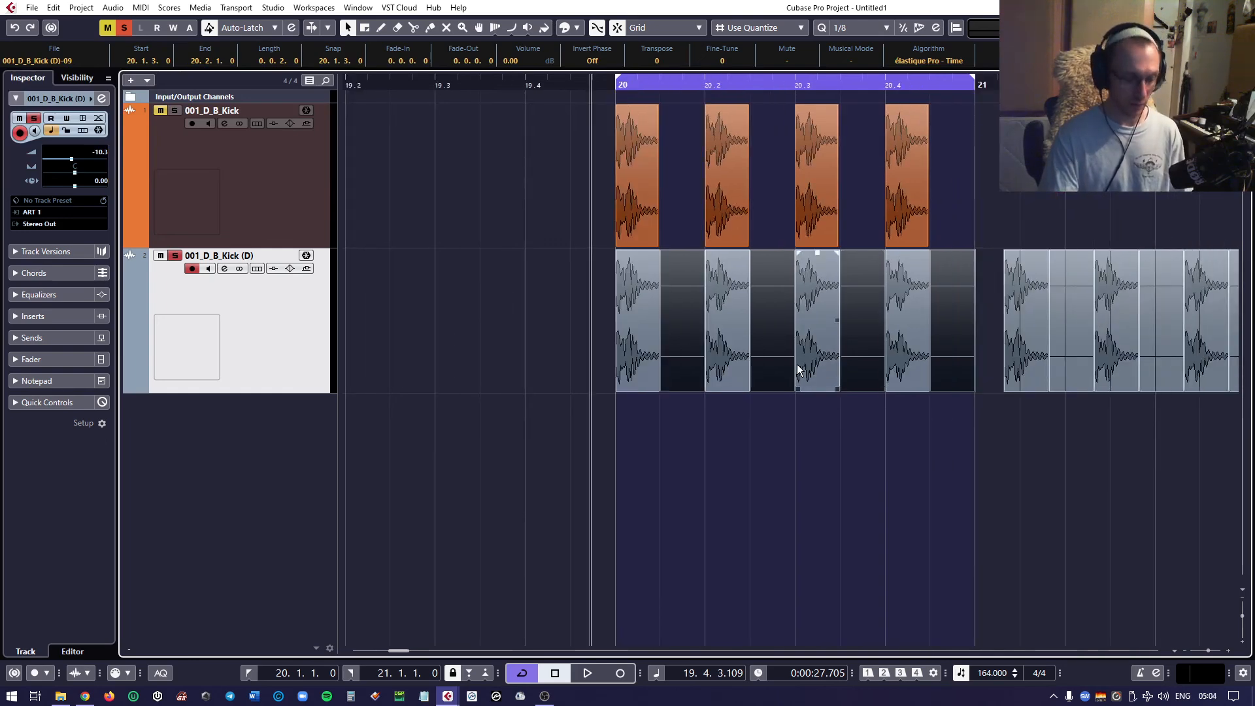
scroll(724, 336, "down", 2)
scroll(723, 336, "down", 1)
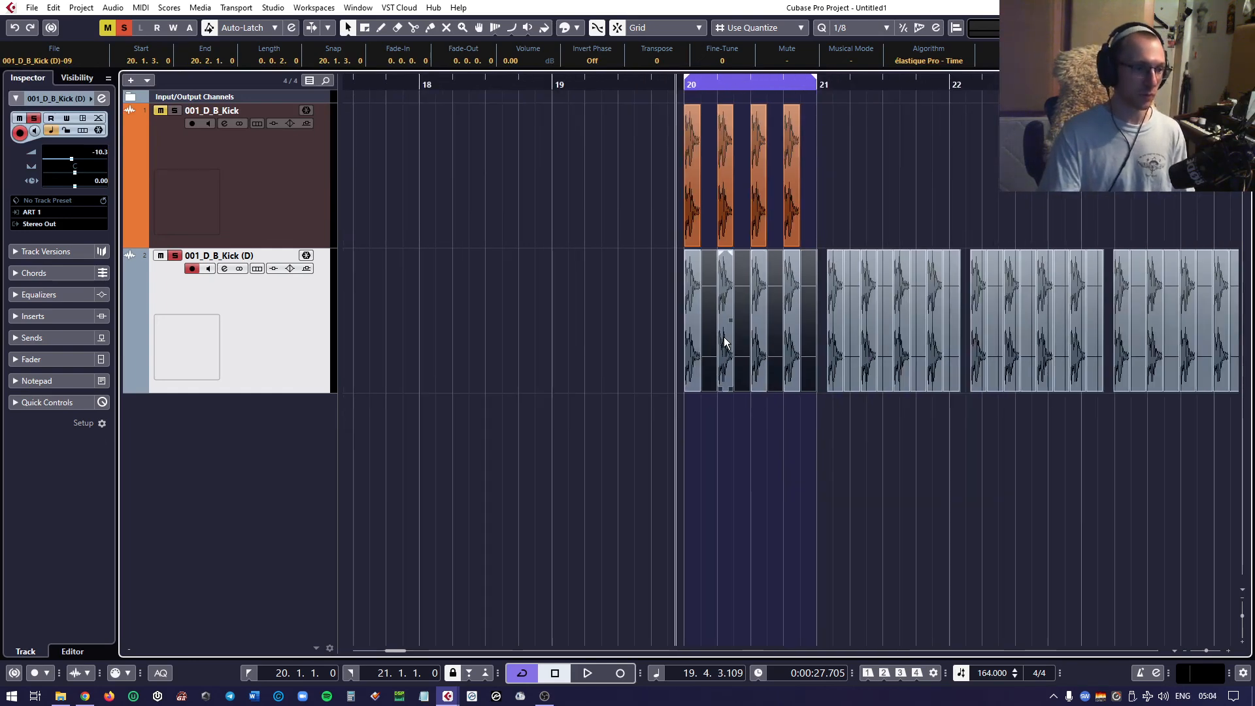
Undo the overlap deletion, the loop duplications and the tempo increase
key("ctrl+z")
key("ctrl+z")
key("ctrl+z")
key("ctrl+z")
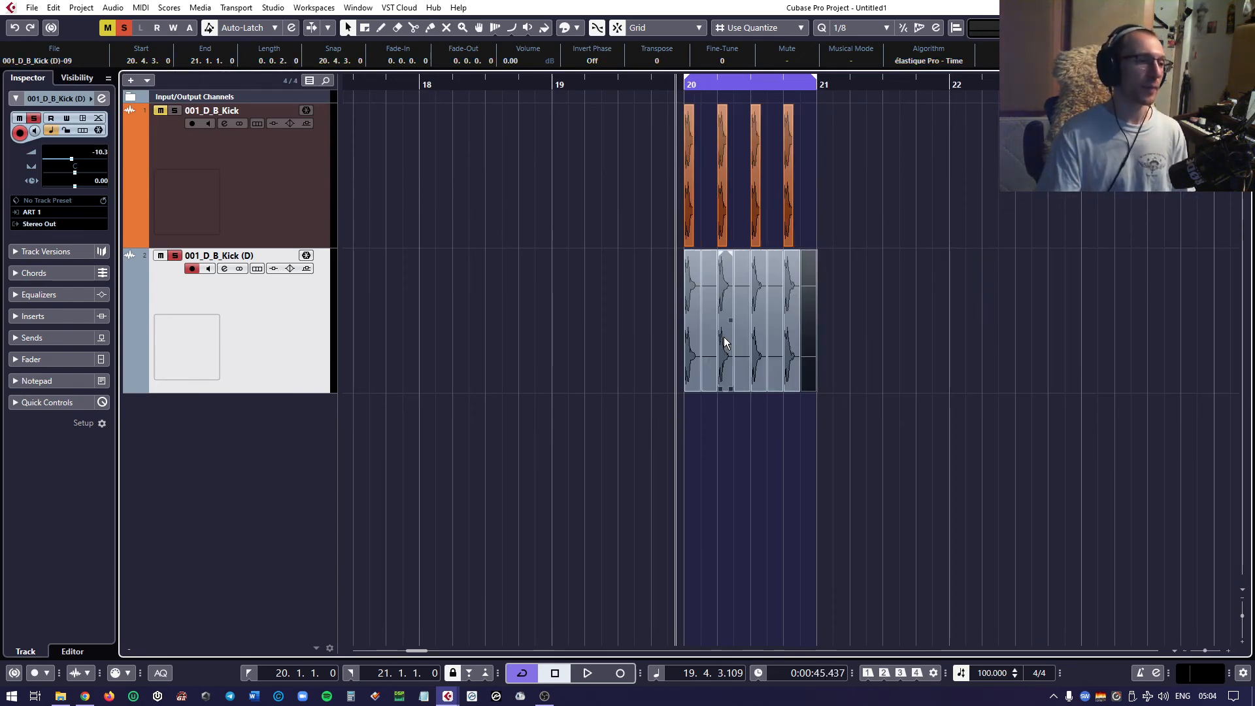
scroll(724, 336, "up", 3)
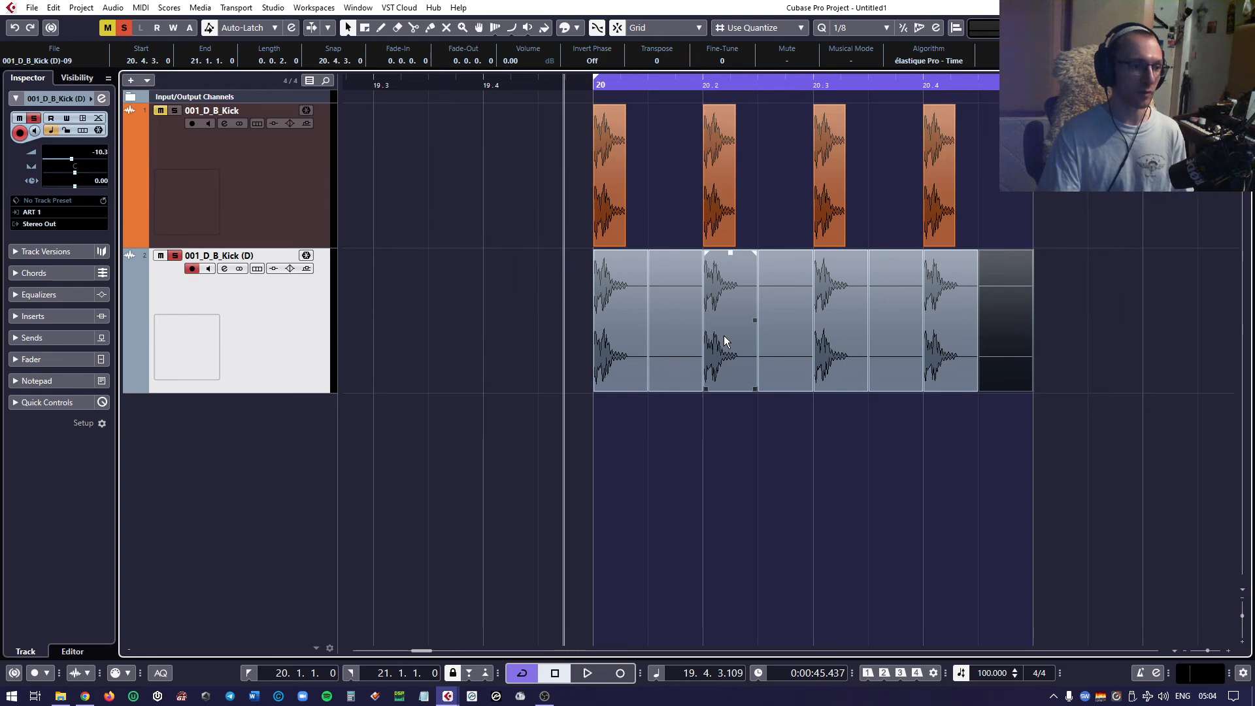
scroll(724, 336, "right", 2)
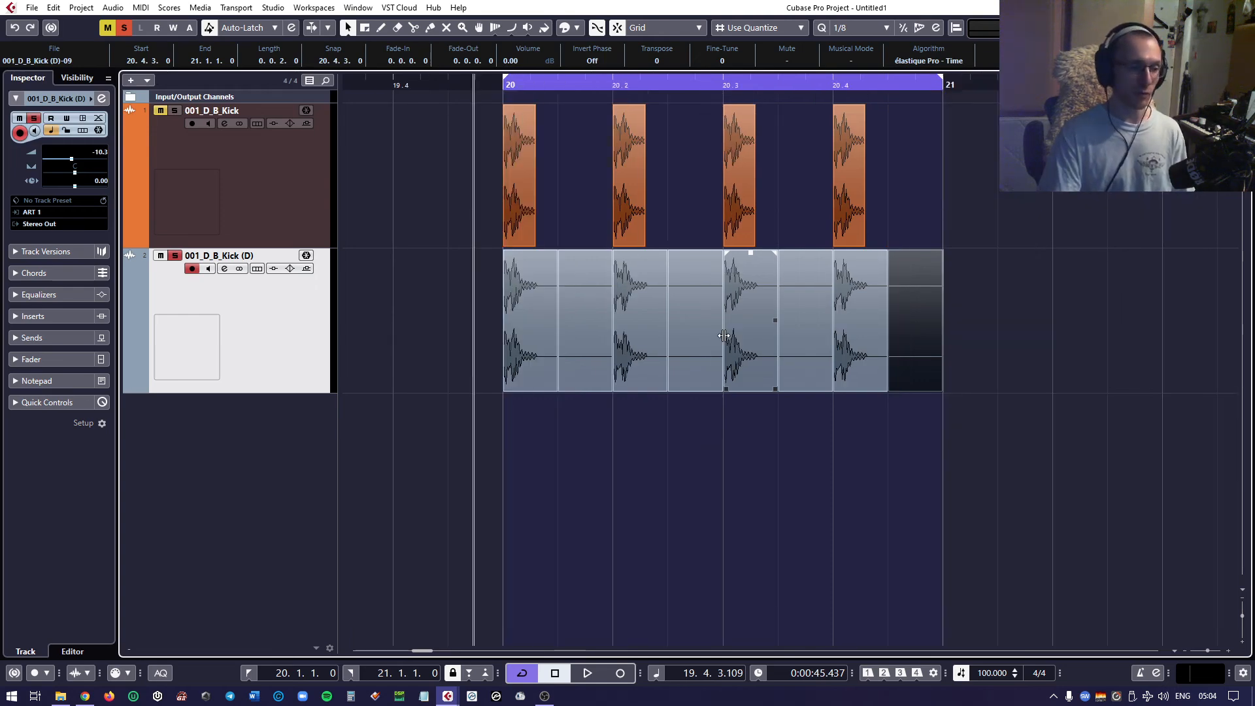
key("Left")
left_click(767, 352)
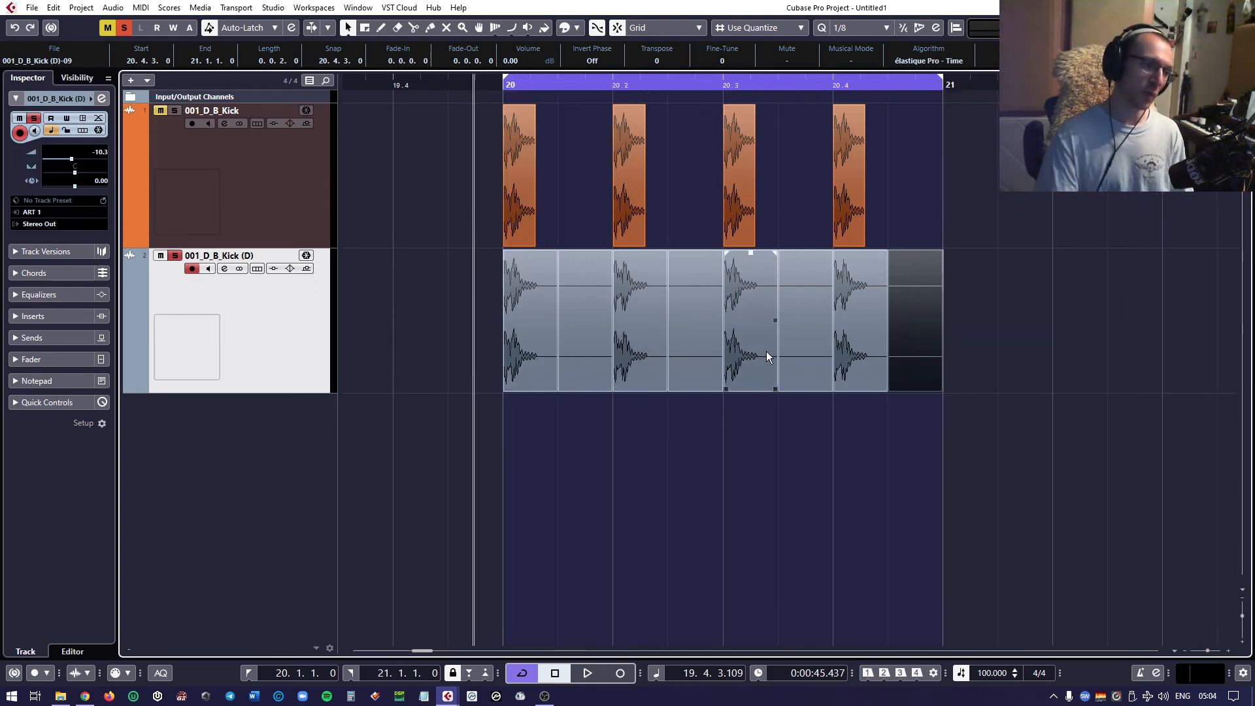
left_click(840, 336)
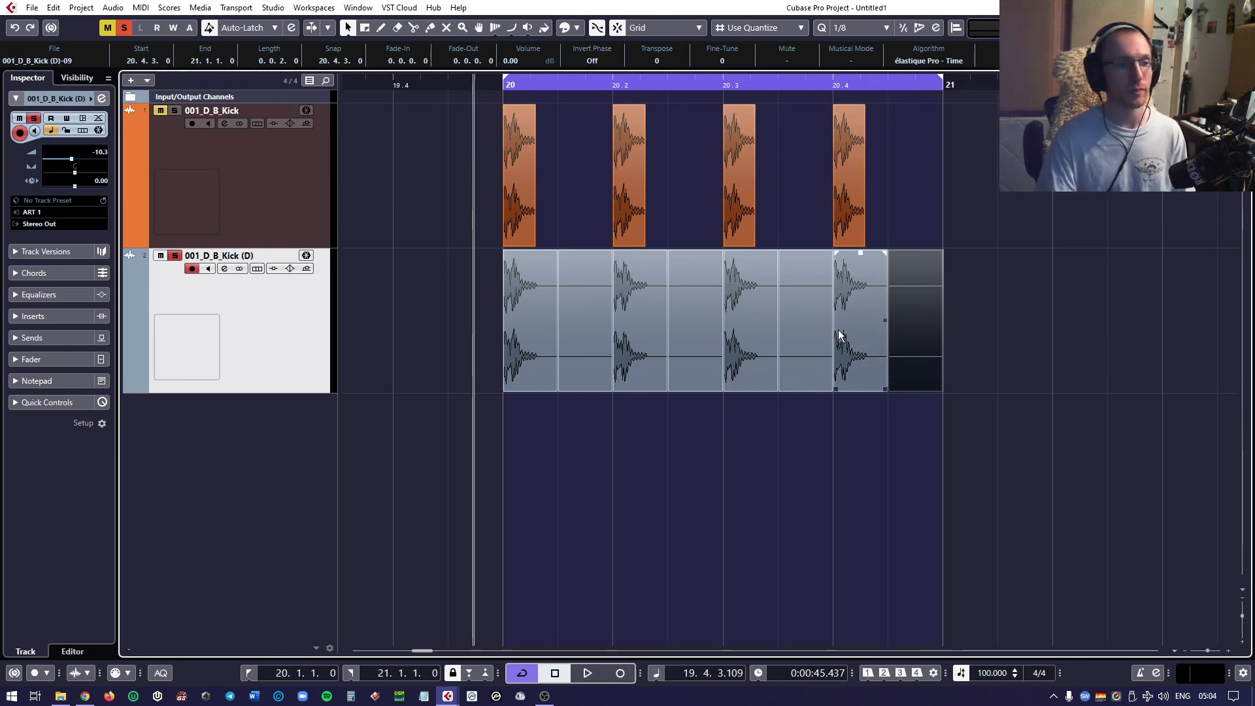
left_click(681, 342)
left_click(529, 315)
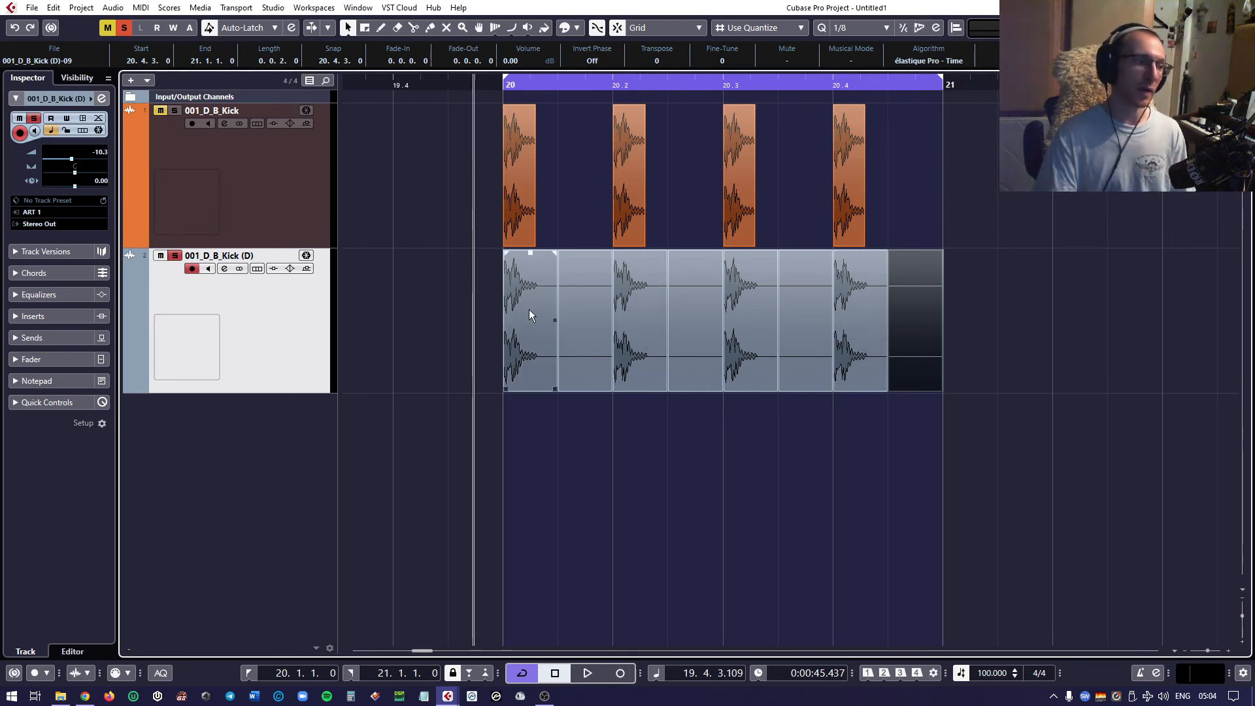
left_click(587, 405)
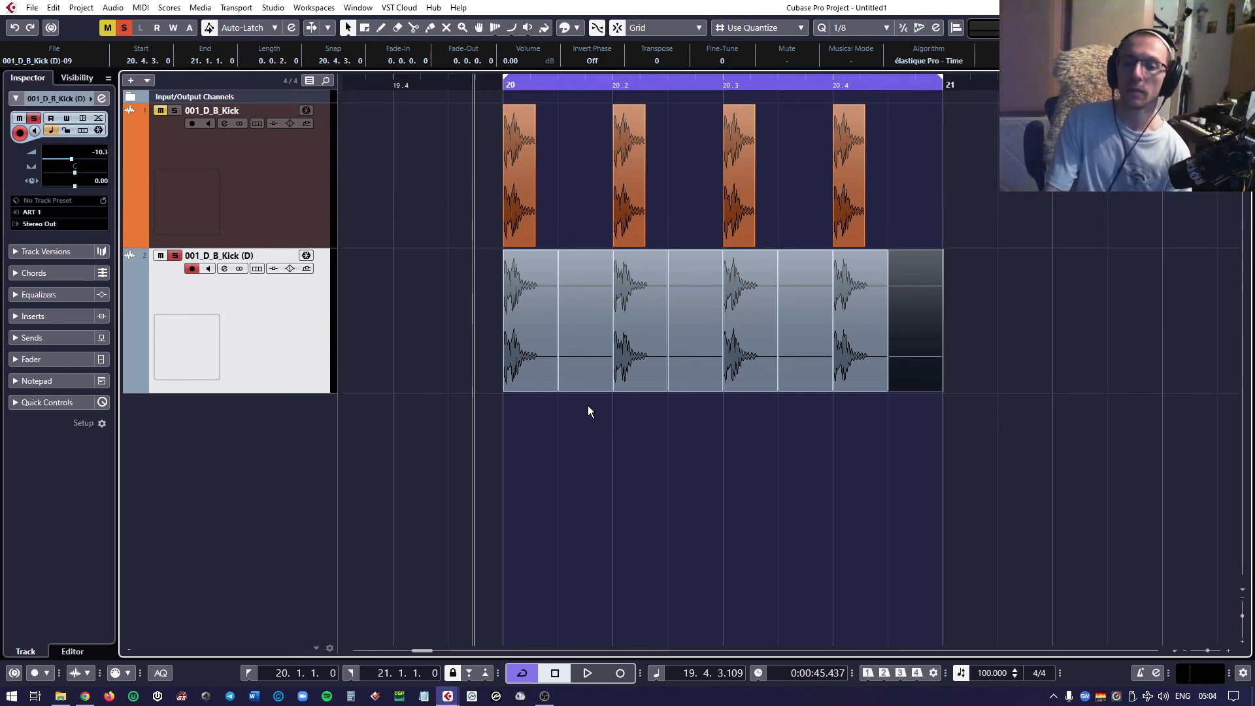
left_click(563, 381)
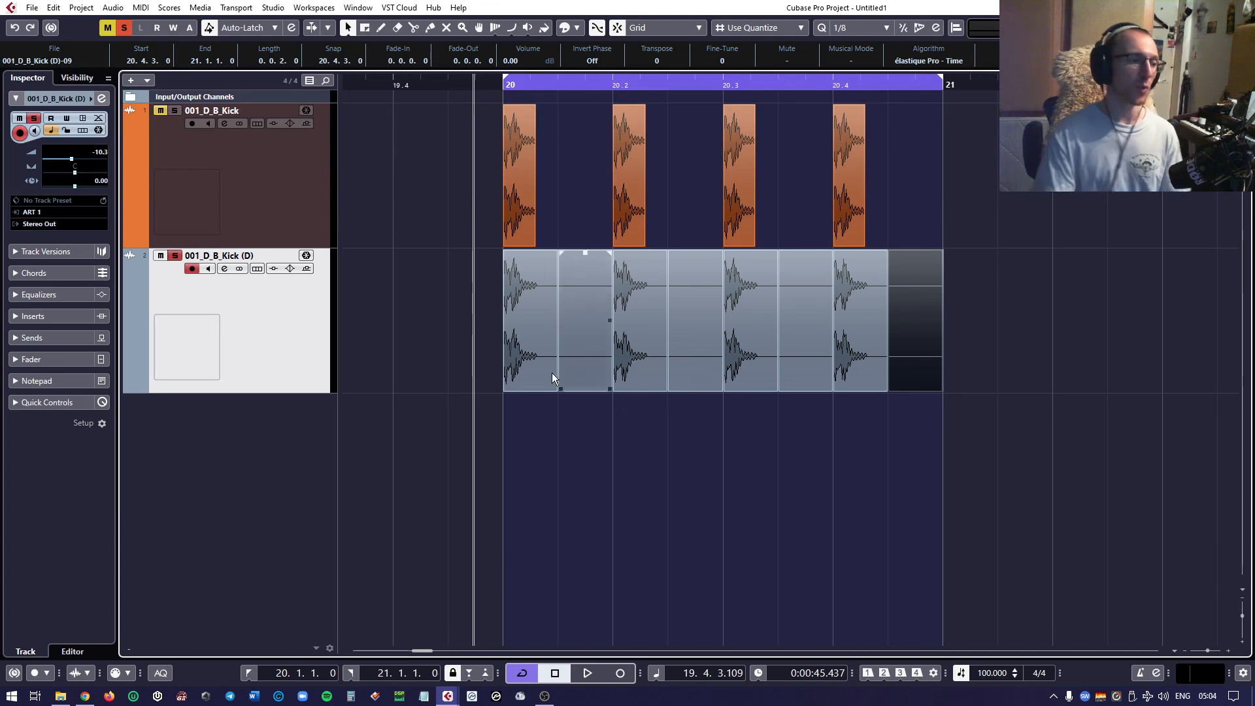
left_click(477, 340)
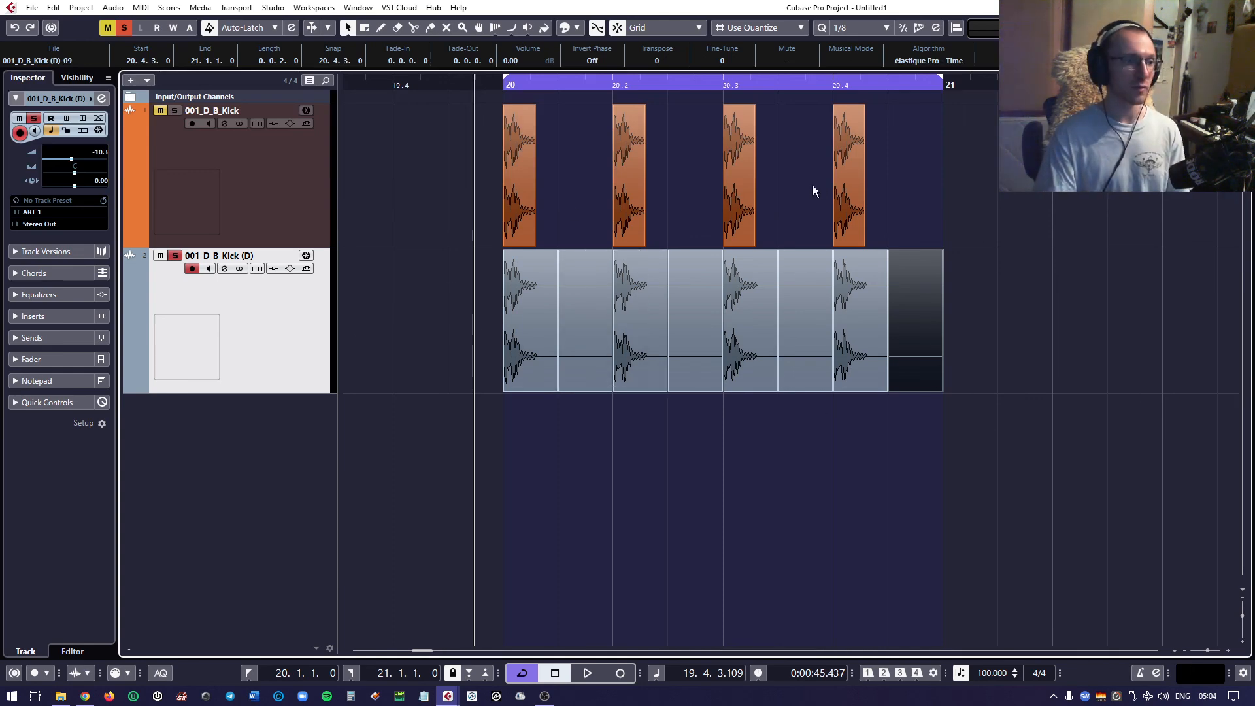
Select the first kick event on the original 001_D_B_Kick track
left_click(517, 183)
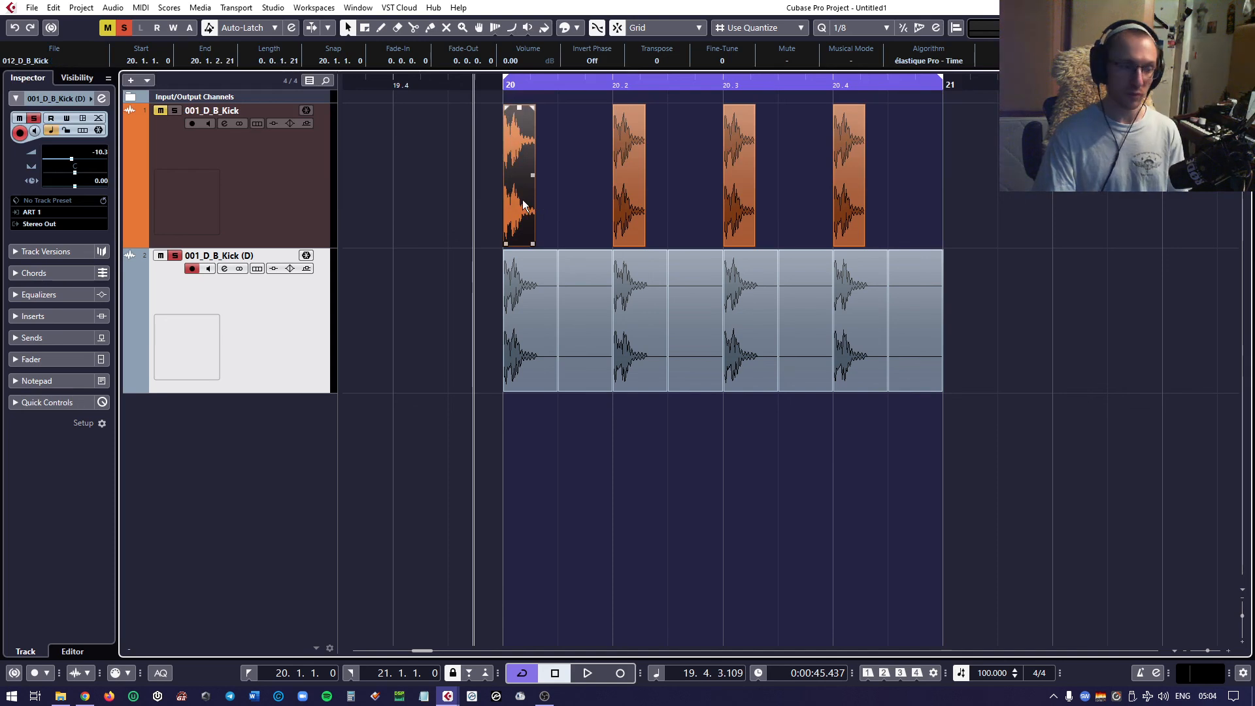